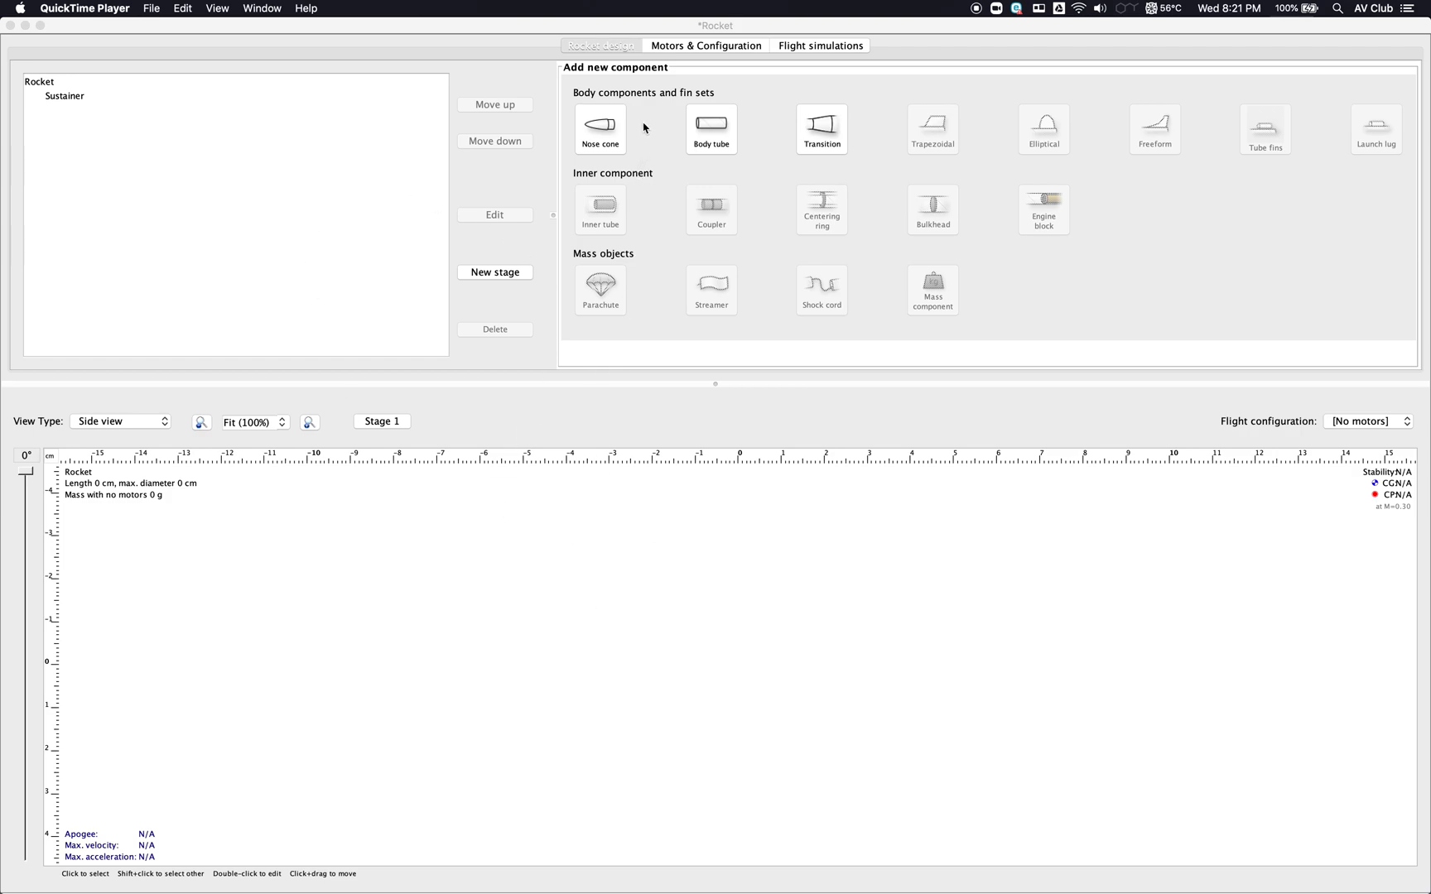
- Add a nose cone to the sustainer and apply the SEMROC Astronautics BNC-80K ogive preset from the component database
click(610, 137)
click(610, 136)
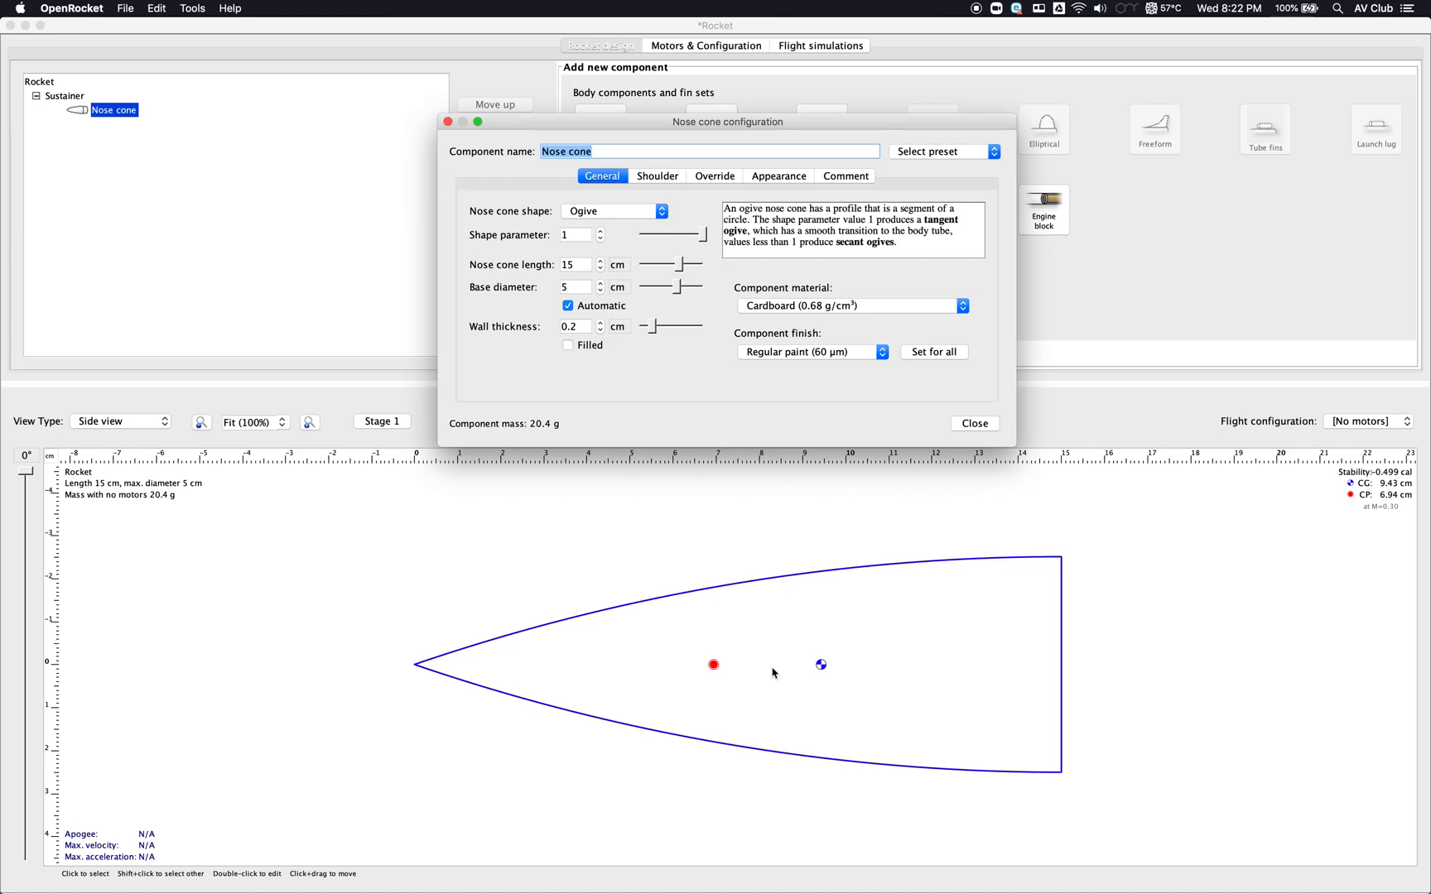
click(972, 154)
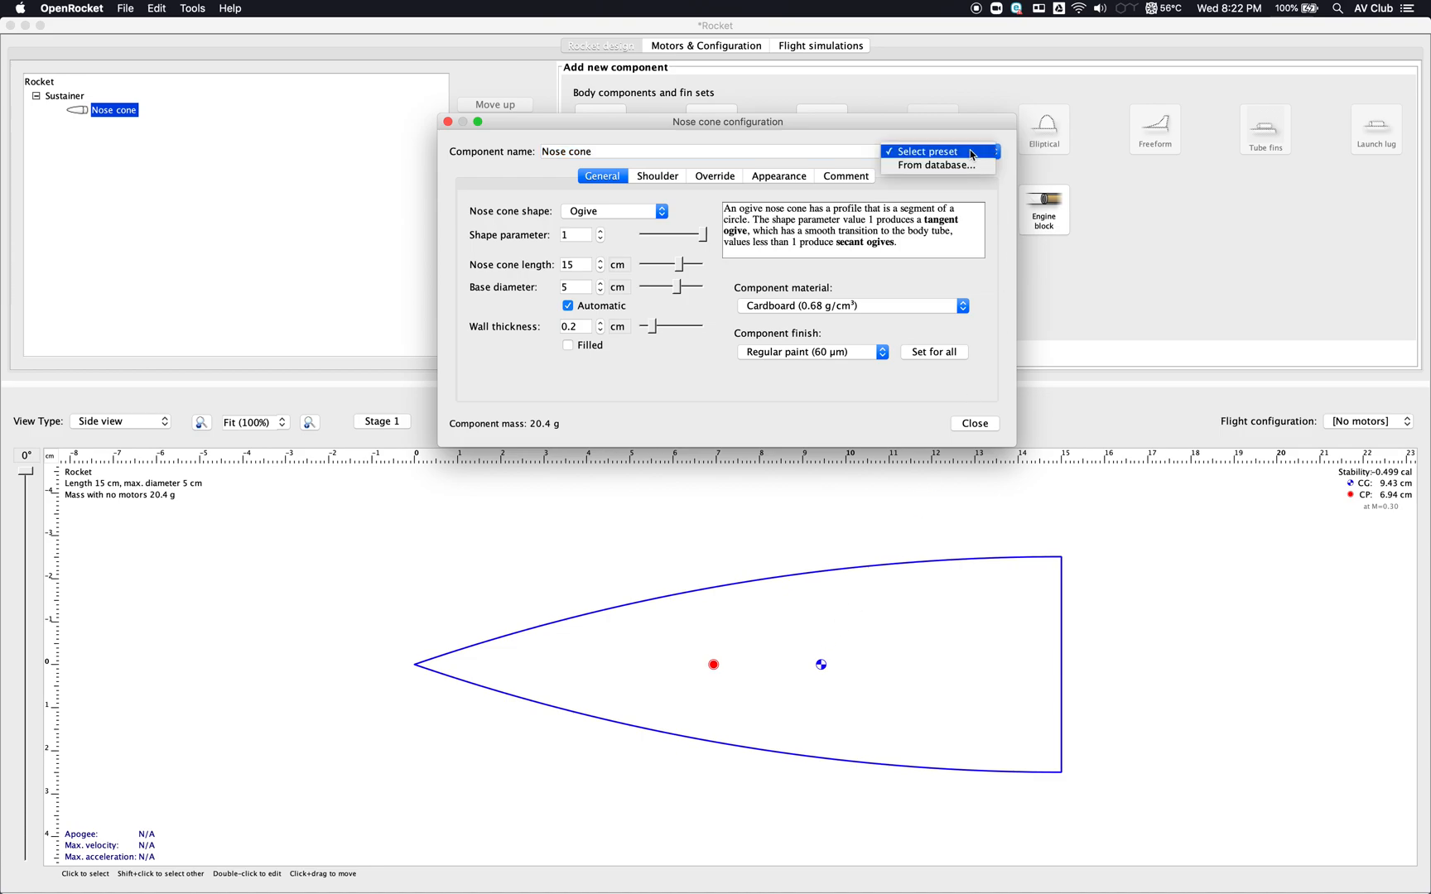
click(971, 166)
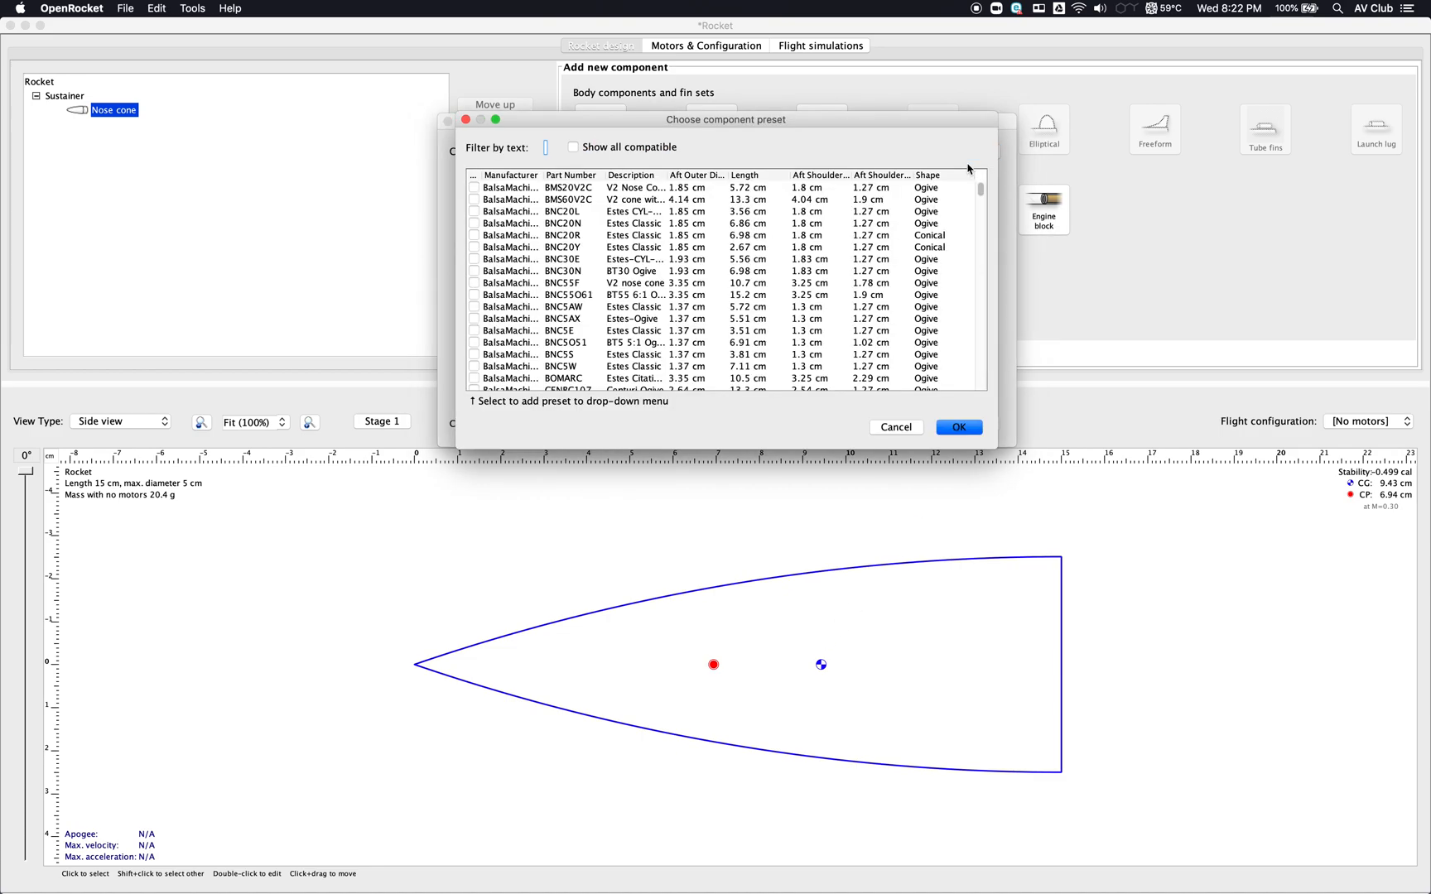
scroll(819, 334, down, 10)
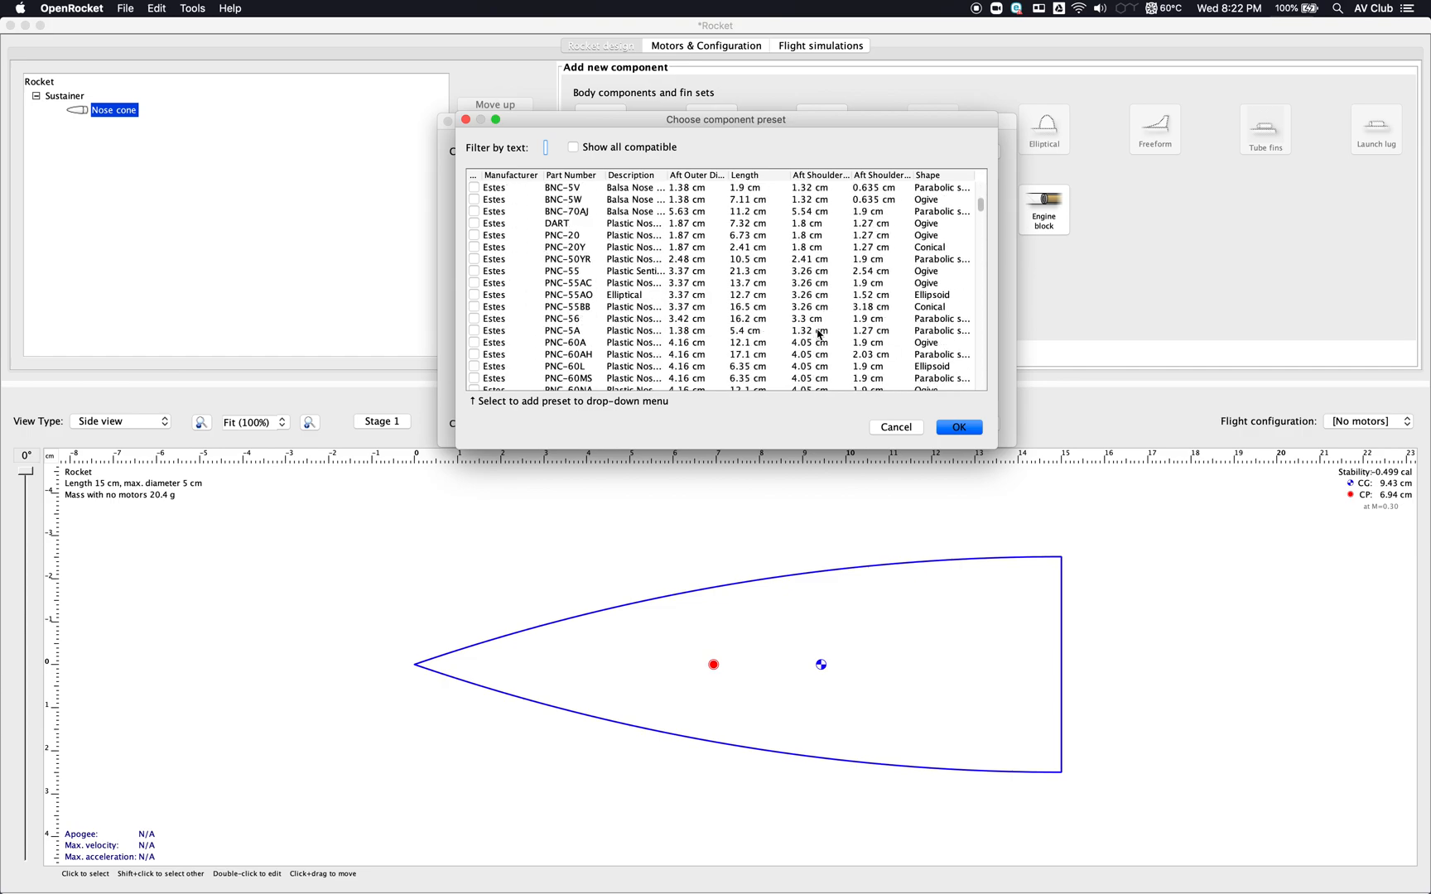
scroll(819, 334, down, 5)
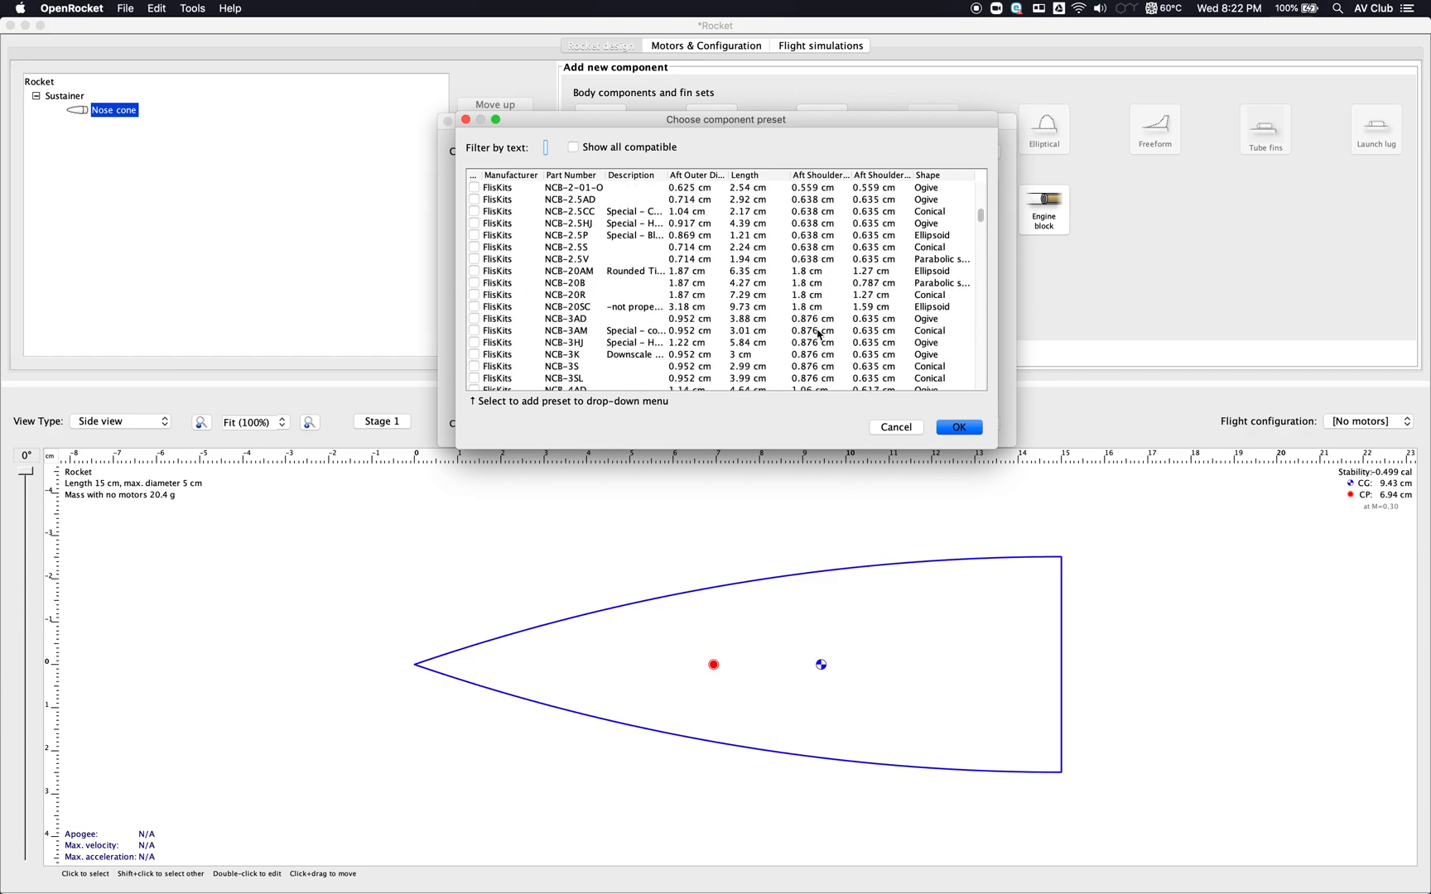
scroll(819, 334, down, 20)
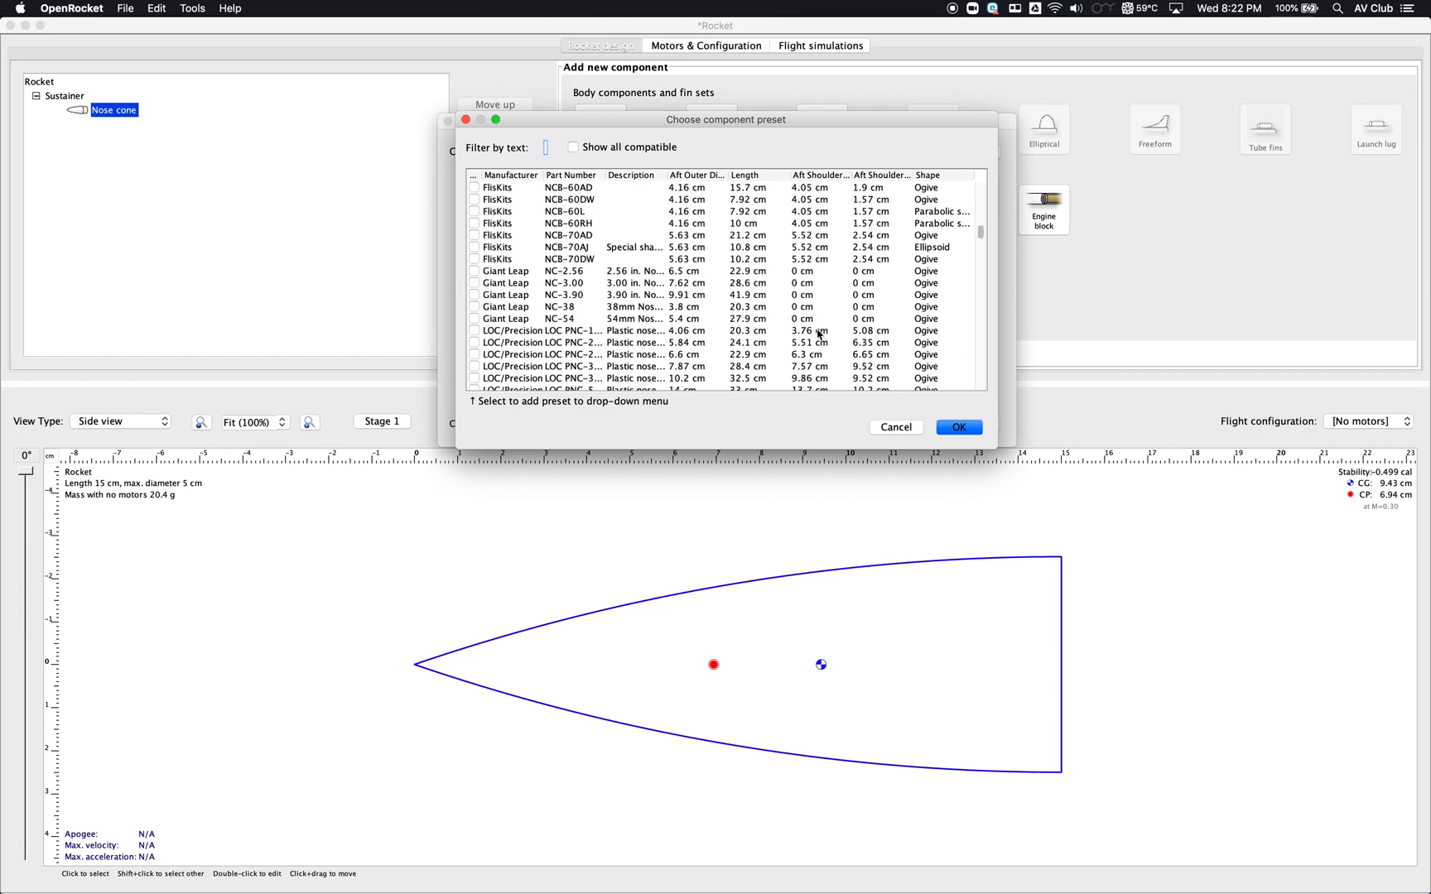
scroll(819, 334, down, 20)
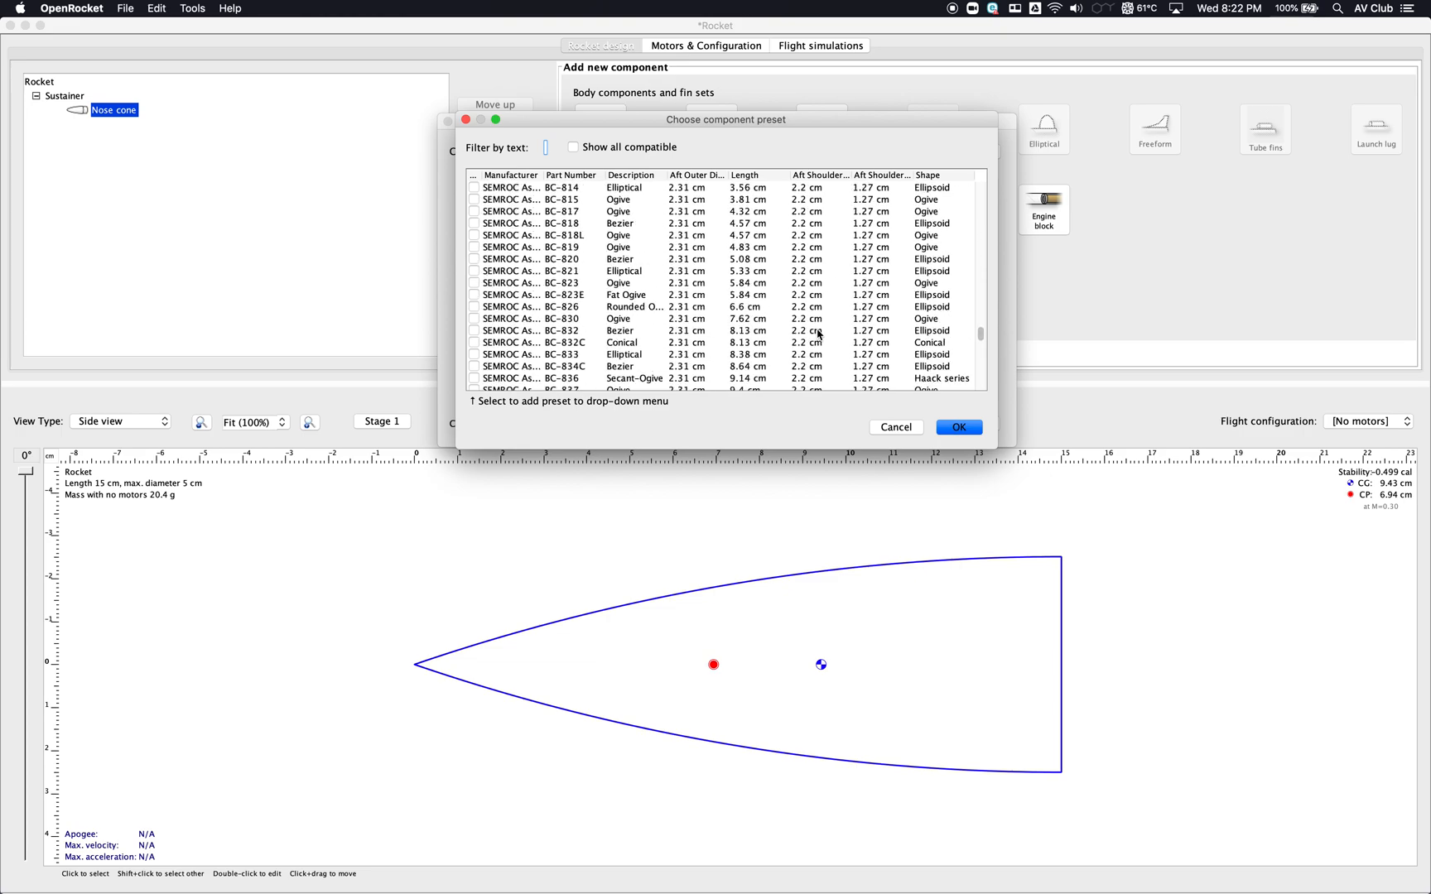
scroll(819, 333, down, 4)
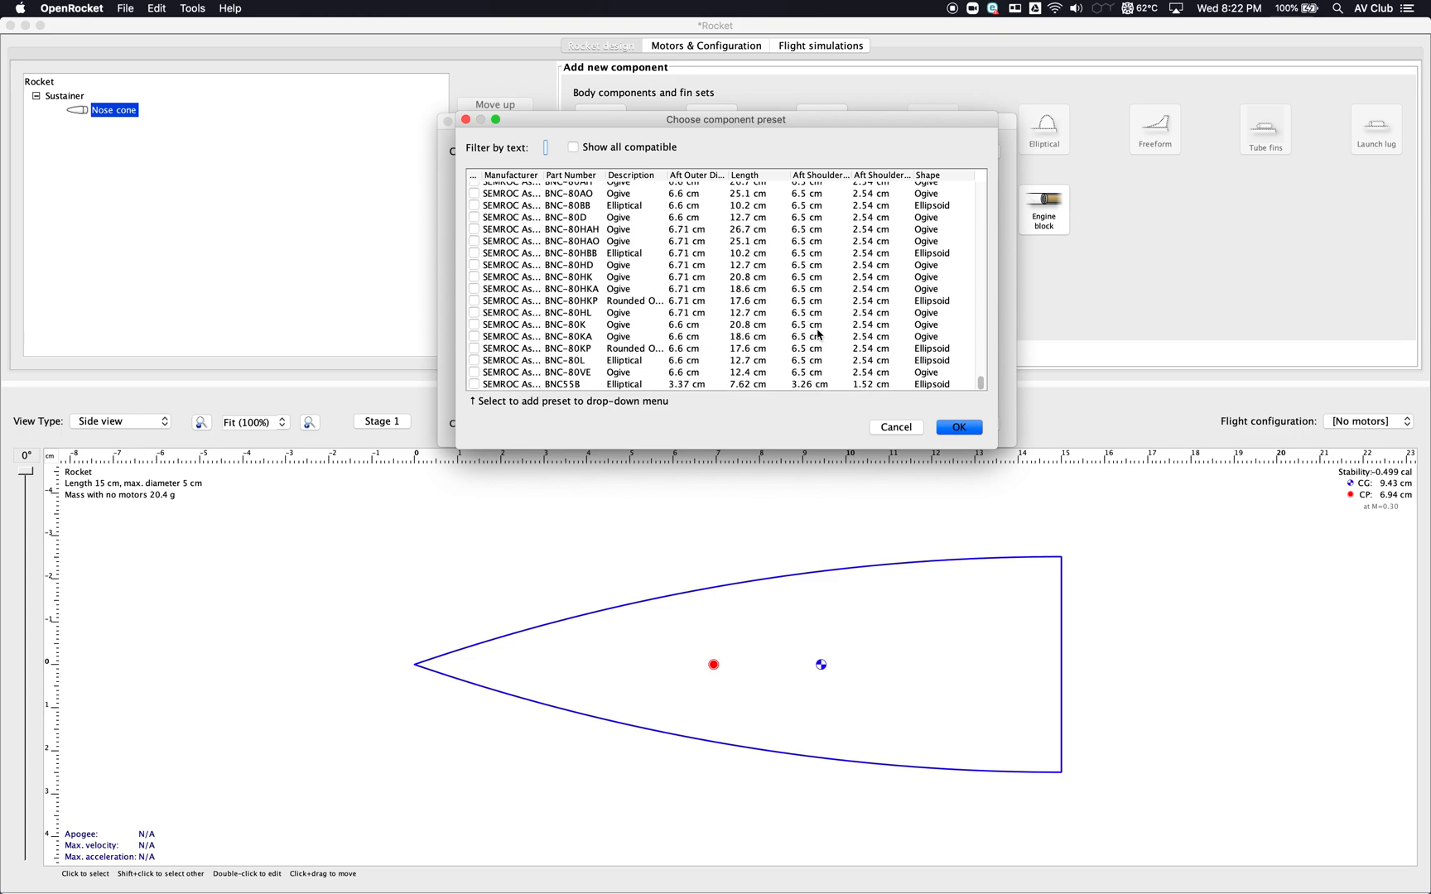
click(580, 329)
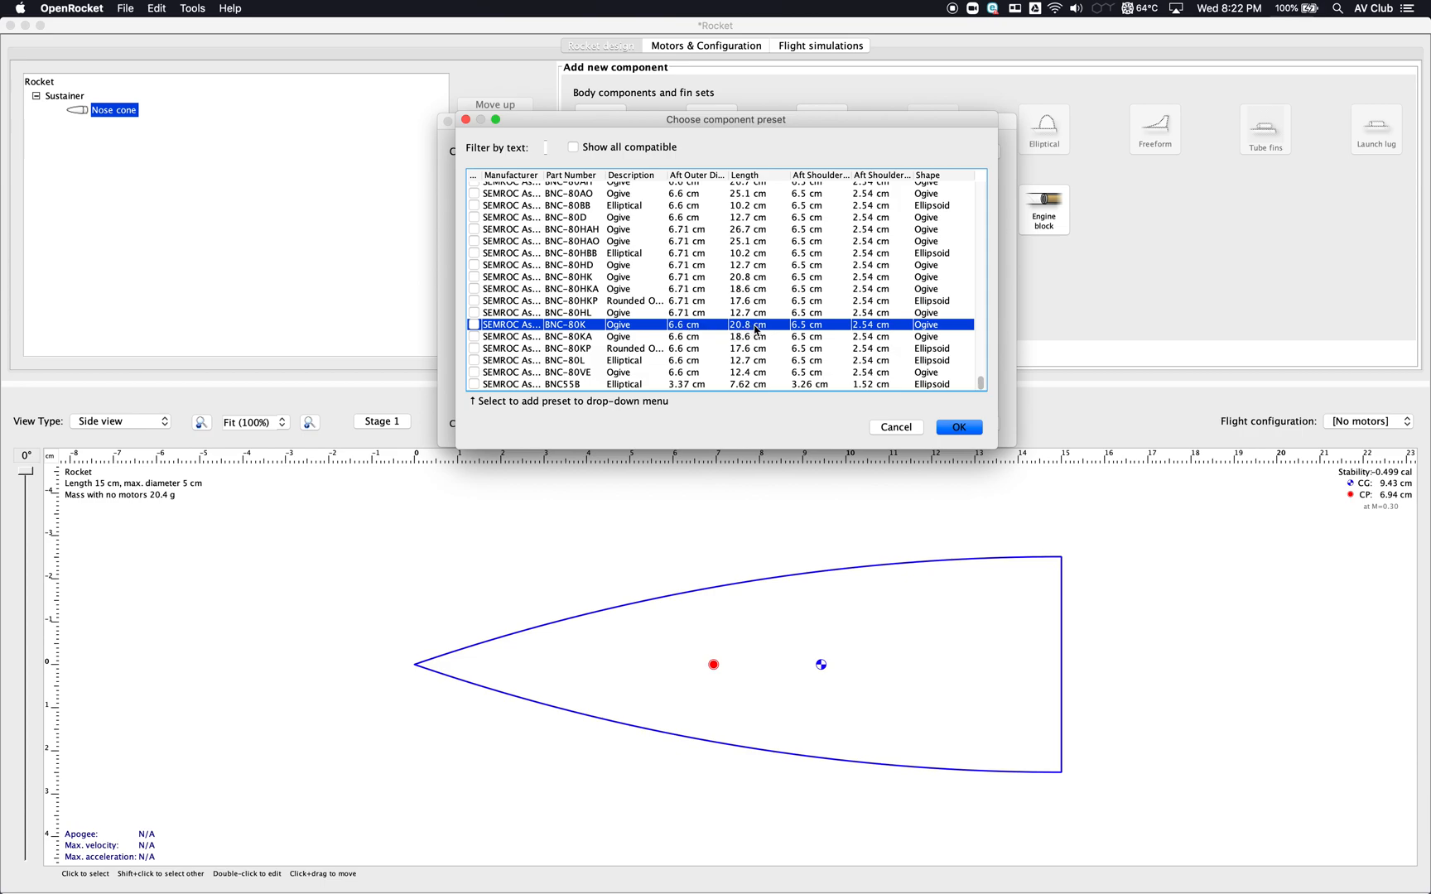
click(954, 426)
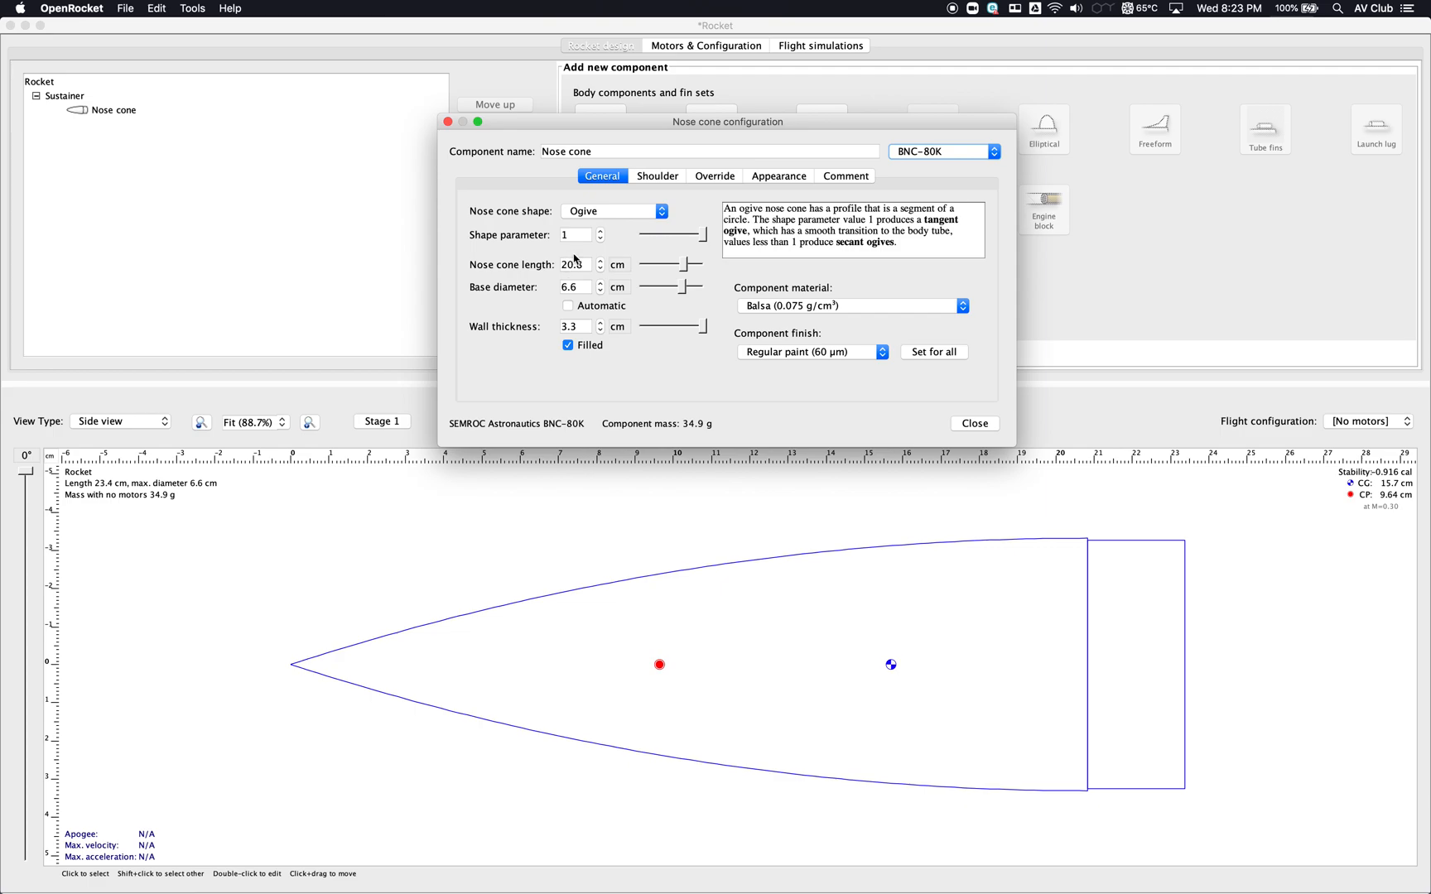
- Make the nose cone hollow instead of filled, with a 0.2 cm wall thickness and a non-automatic base diameter
click(568, 306)
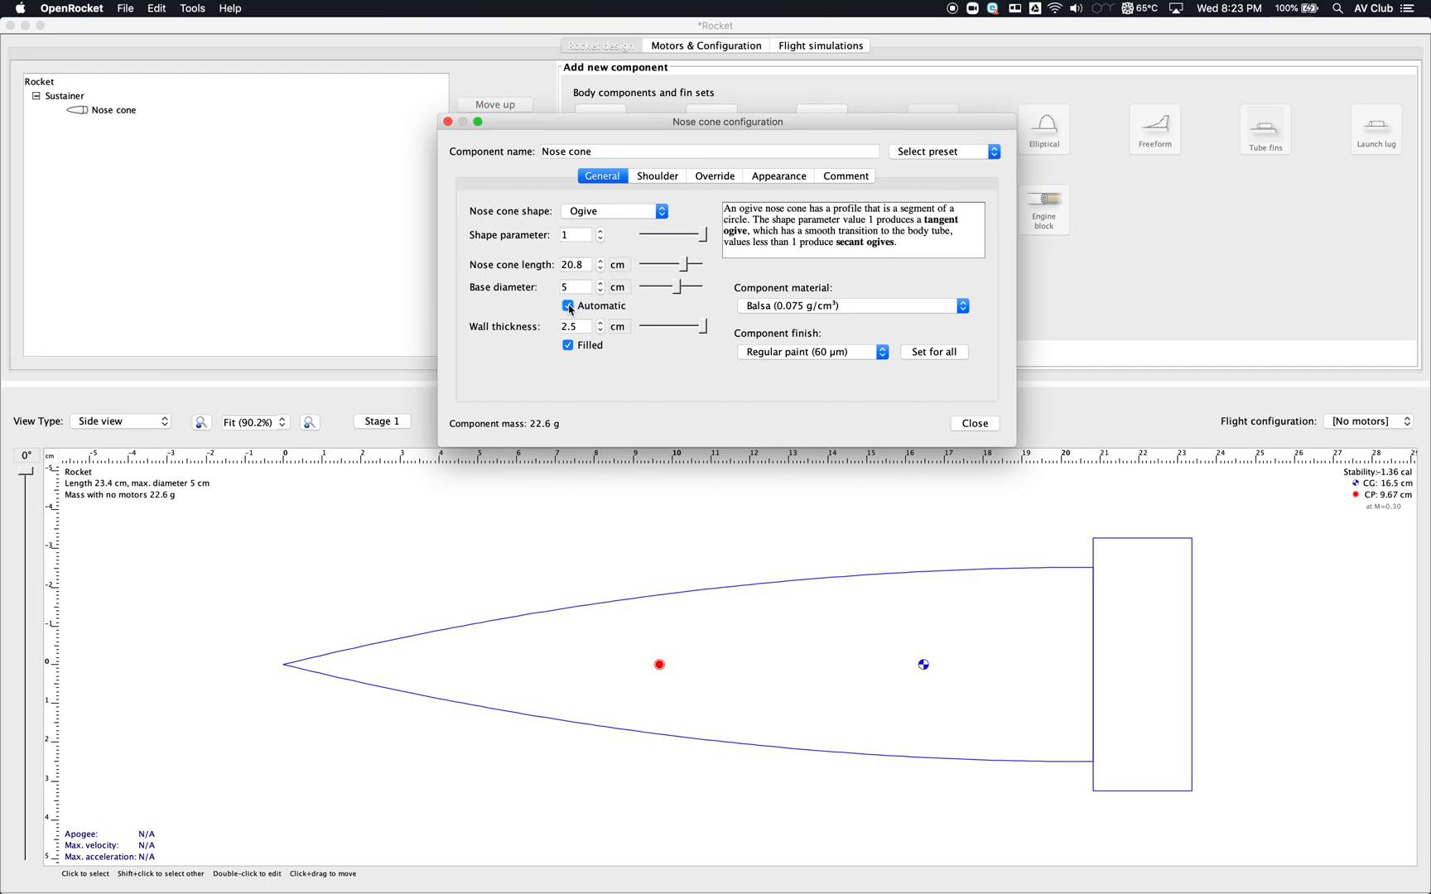
click(568, 307)
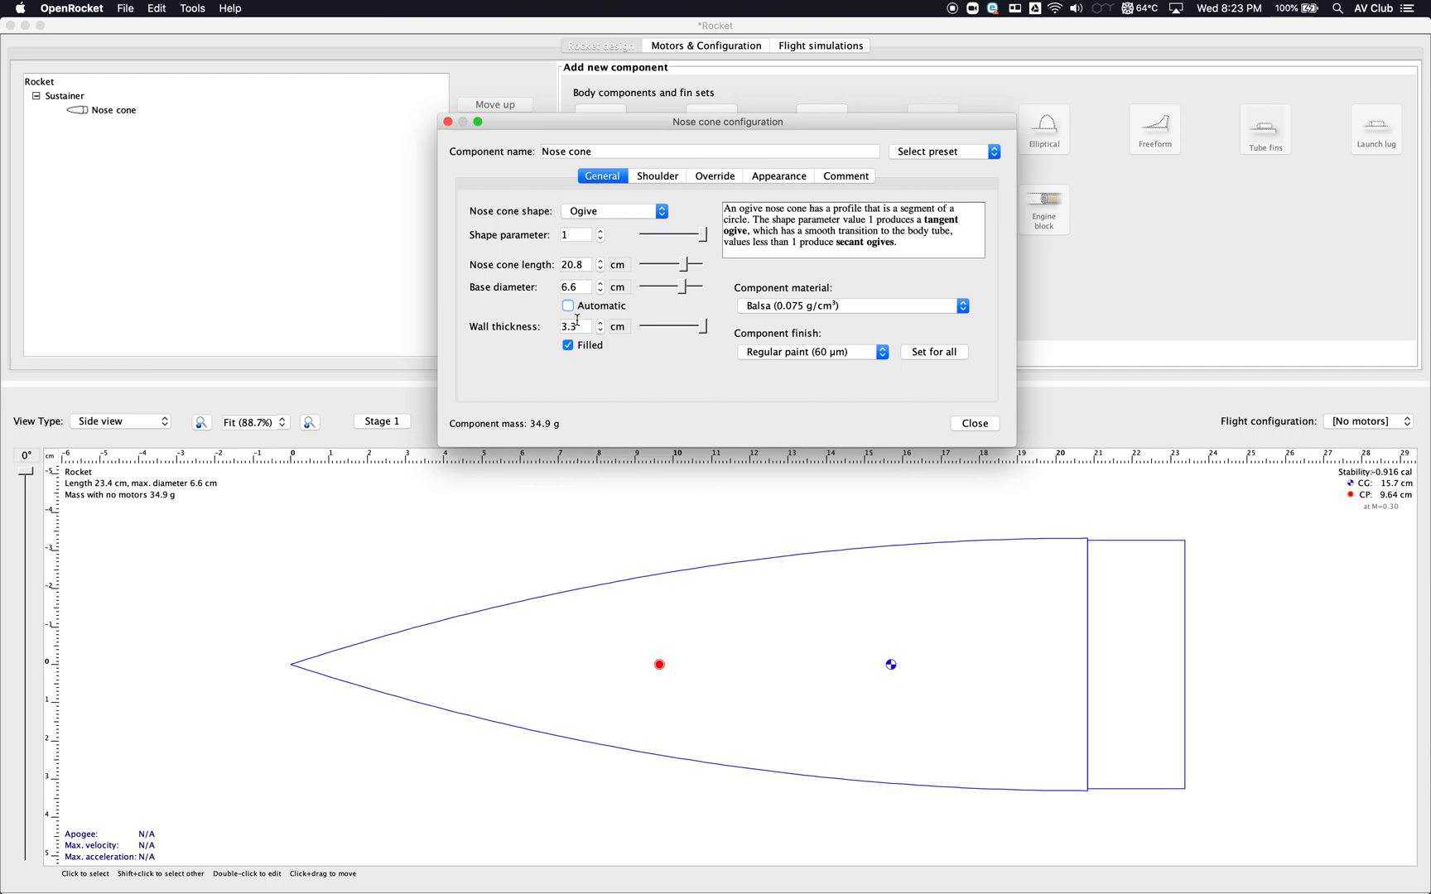
click(578, 326)
click(569, 346)
click(581, 327)
- Set the nose cone's component material to PVC (1.39 g/cm³)
click(797, 308)
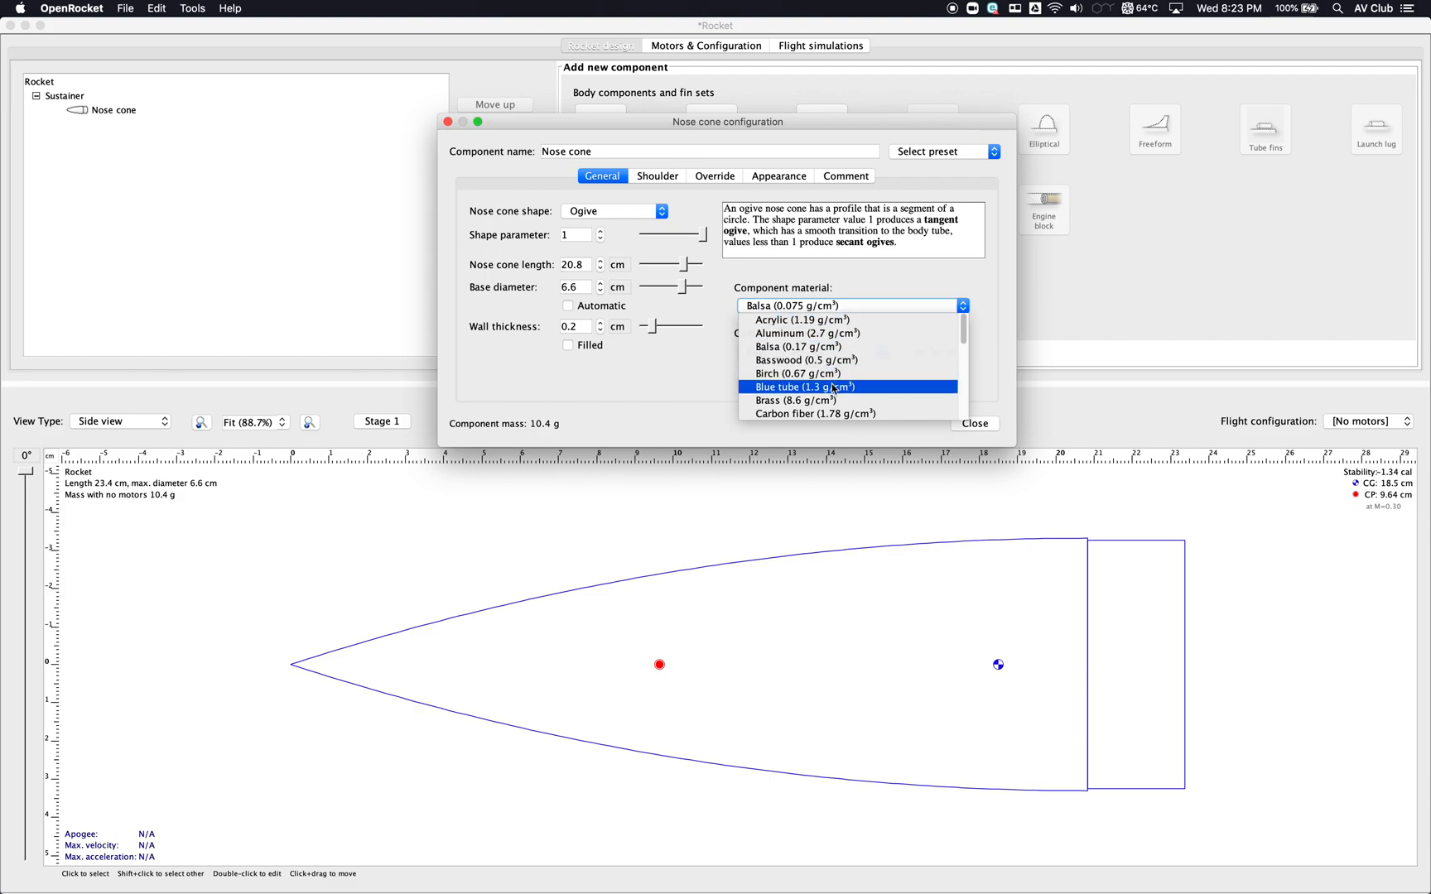
scroll(833, 387, down, 2)
scroll(833, 388, down, 2)
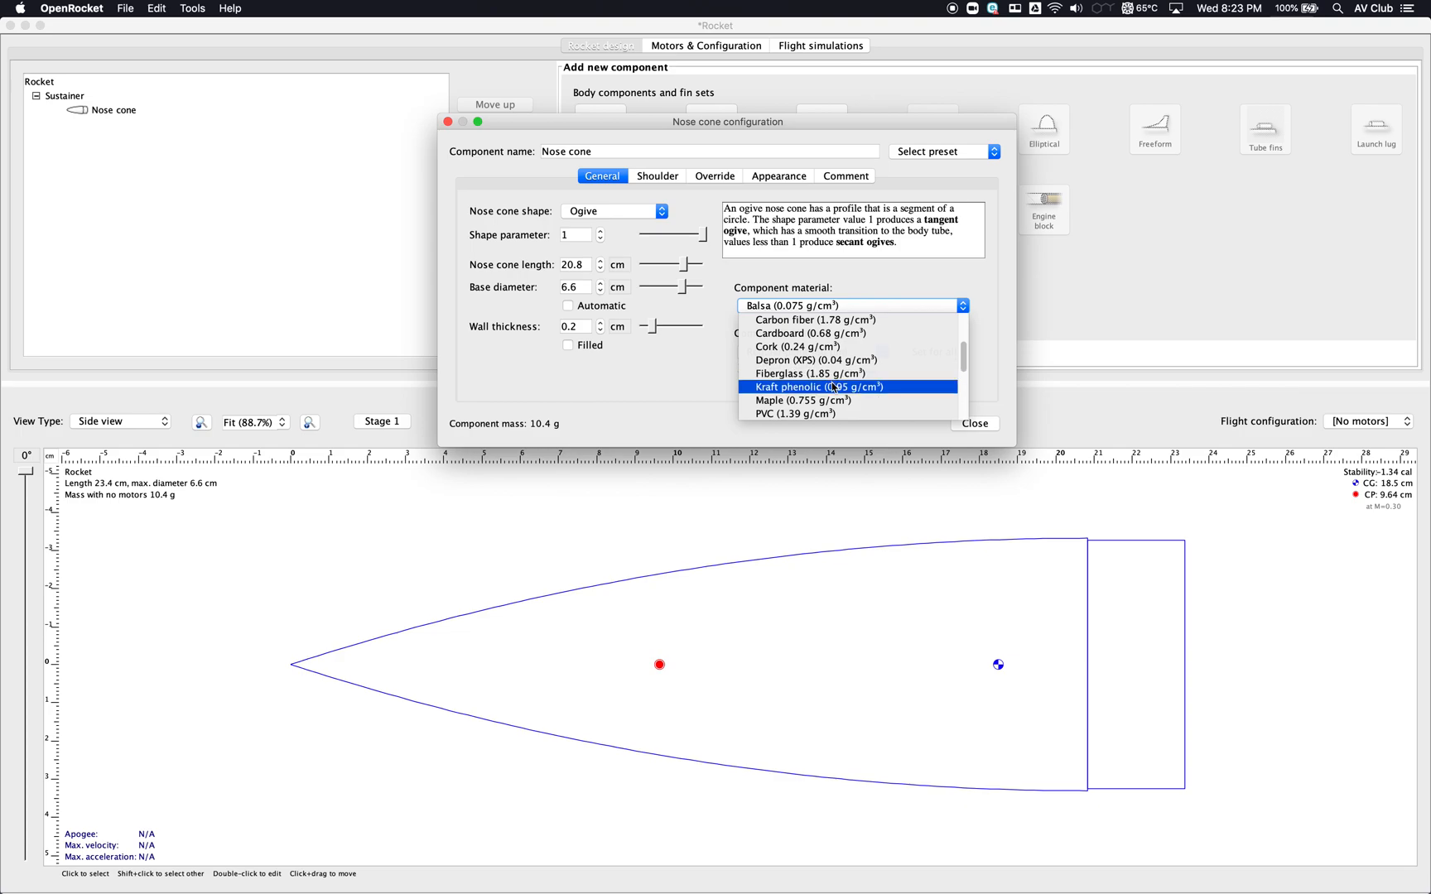
scroll(833, 387, down, 1)
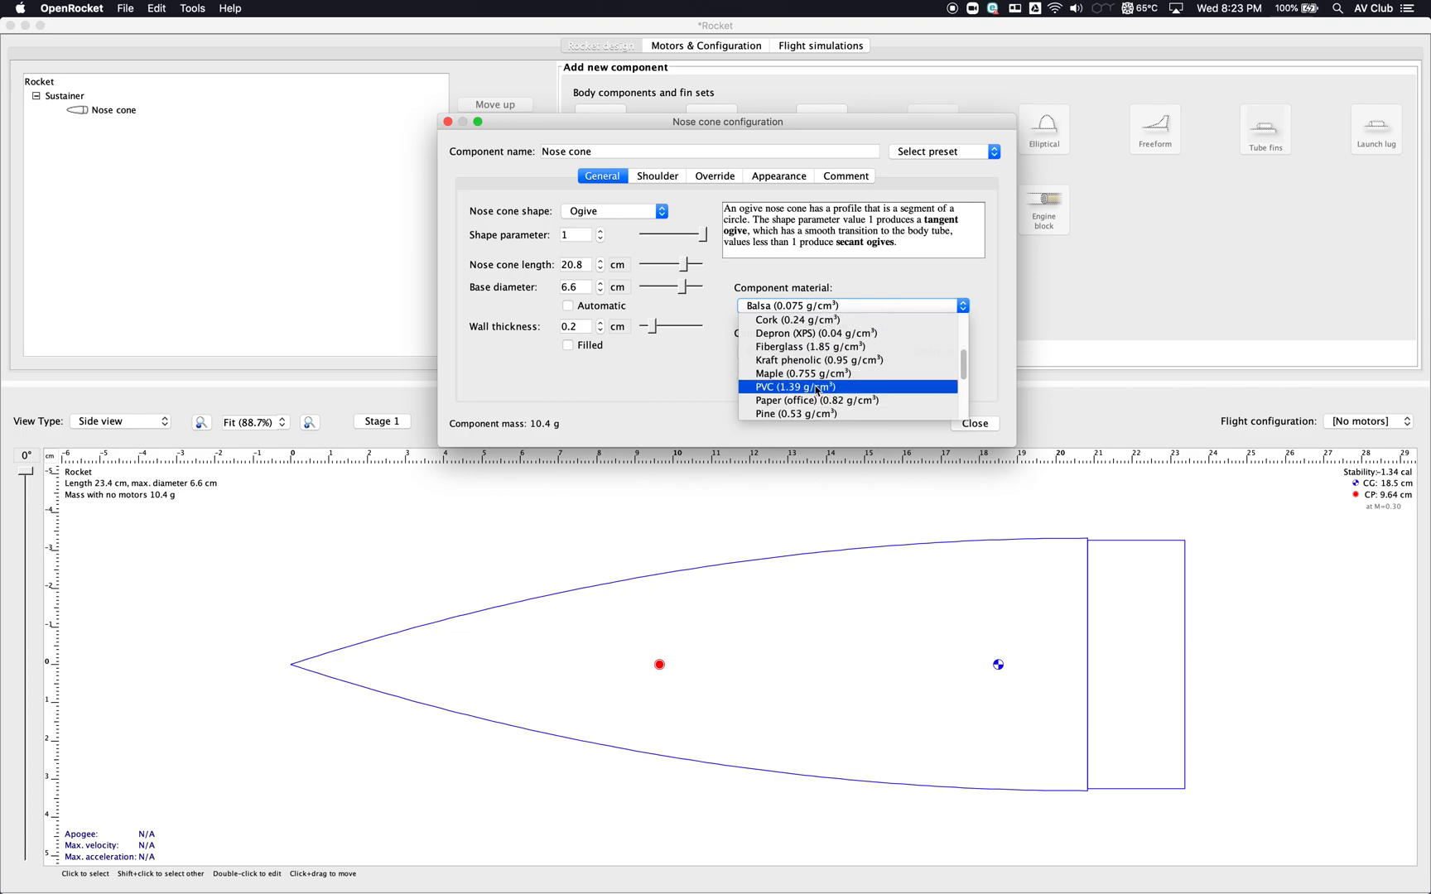
click(817, 387)
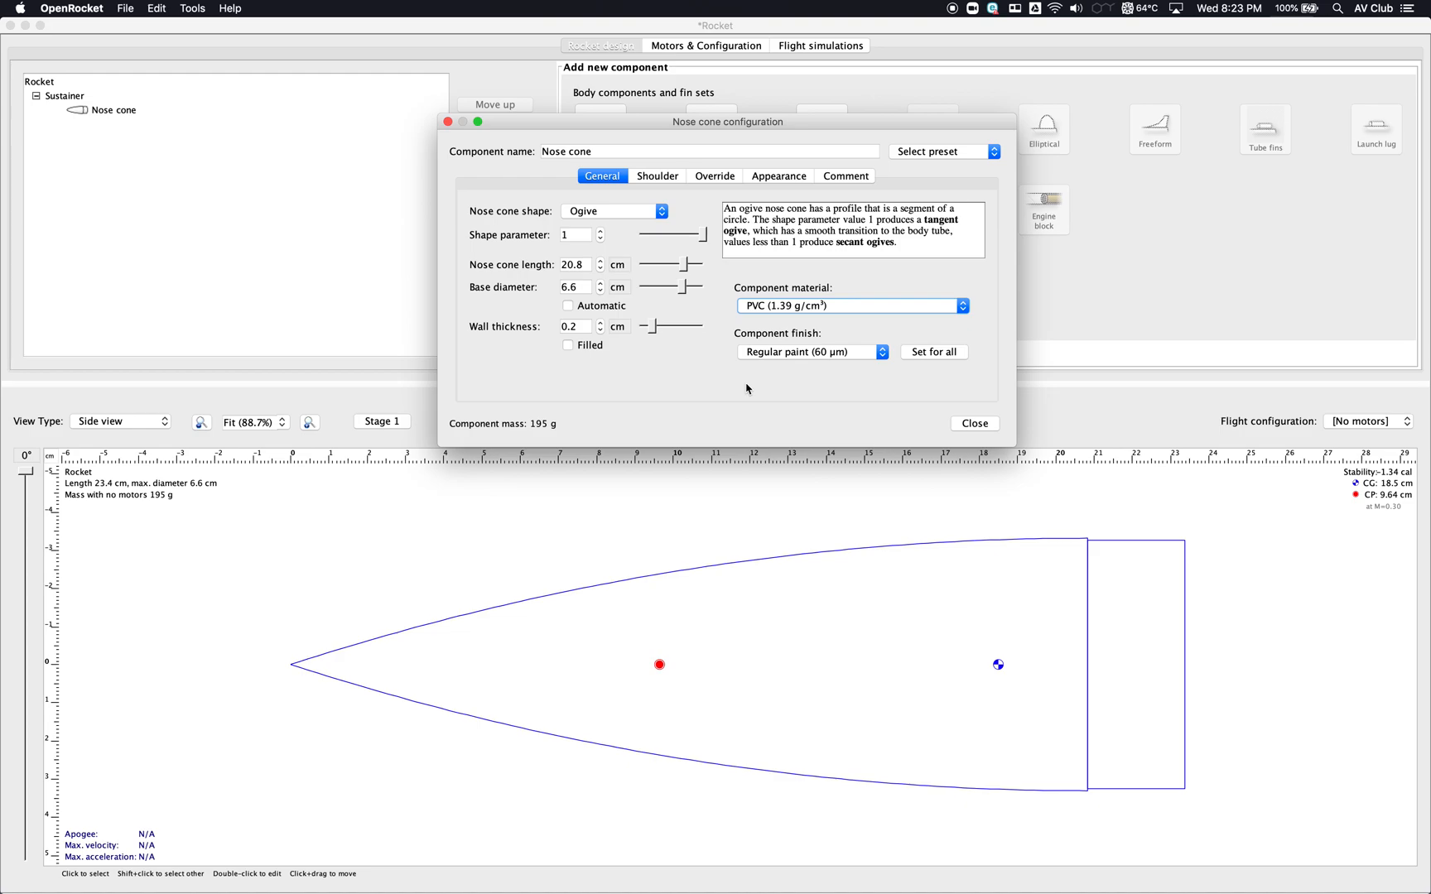
- Configure the nose cone shoulder with a 4 cm length, a capped end and a 0.2 cm thickness
click(671, 179)
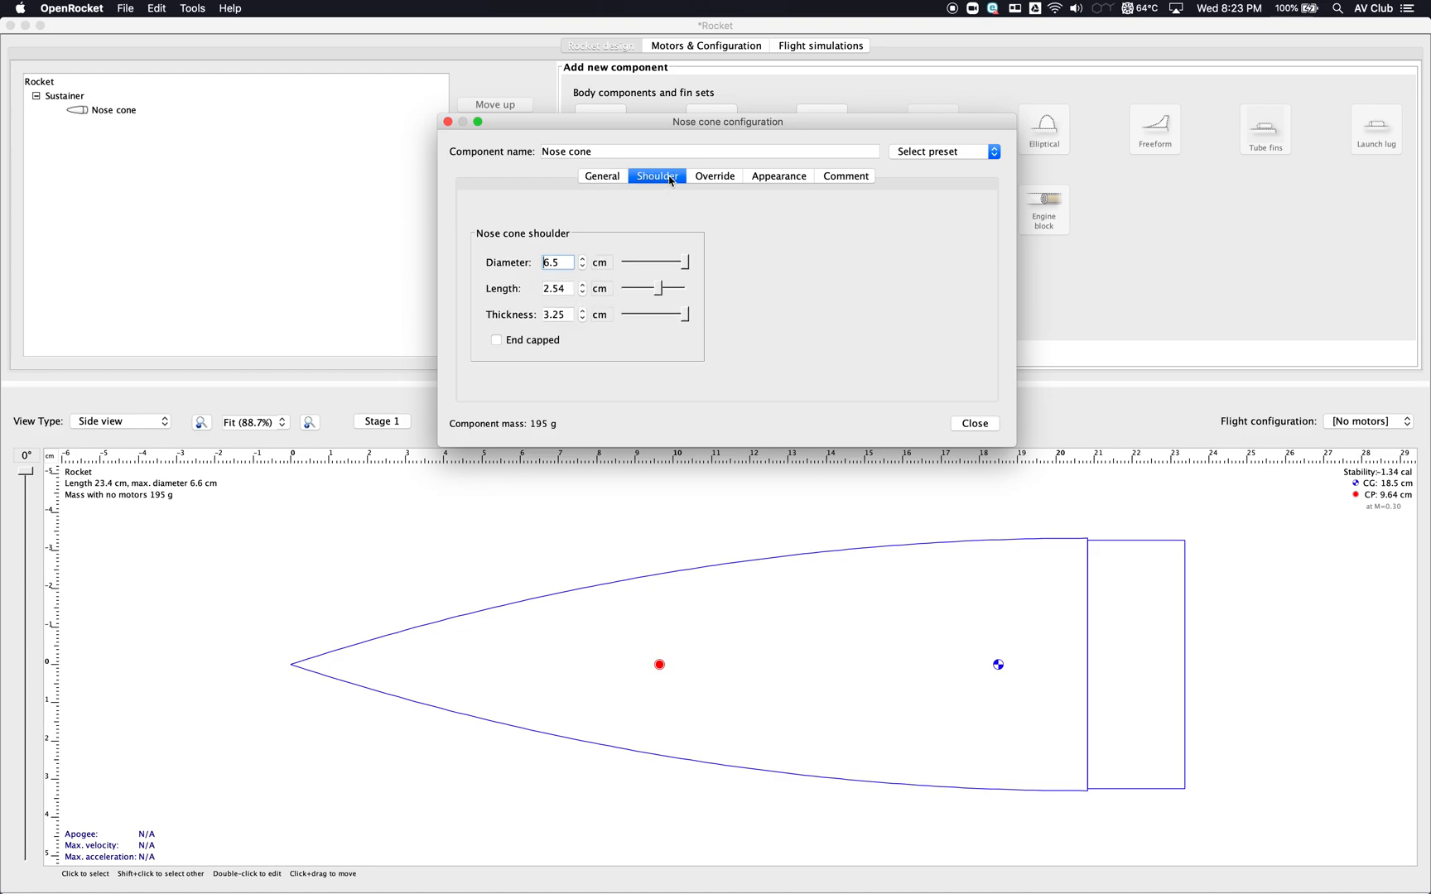
click(570, 287)
click(496, 341)
click(563, 317)
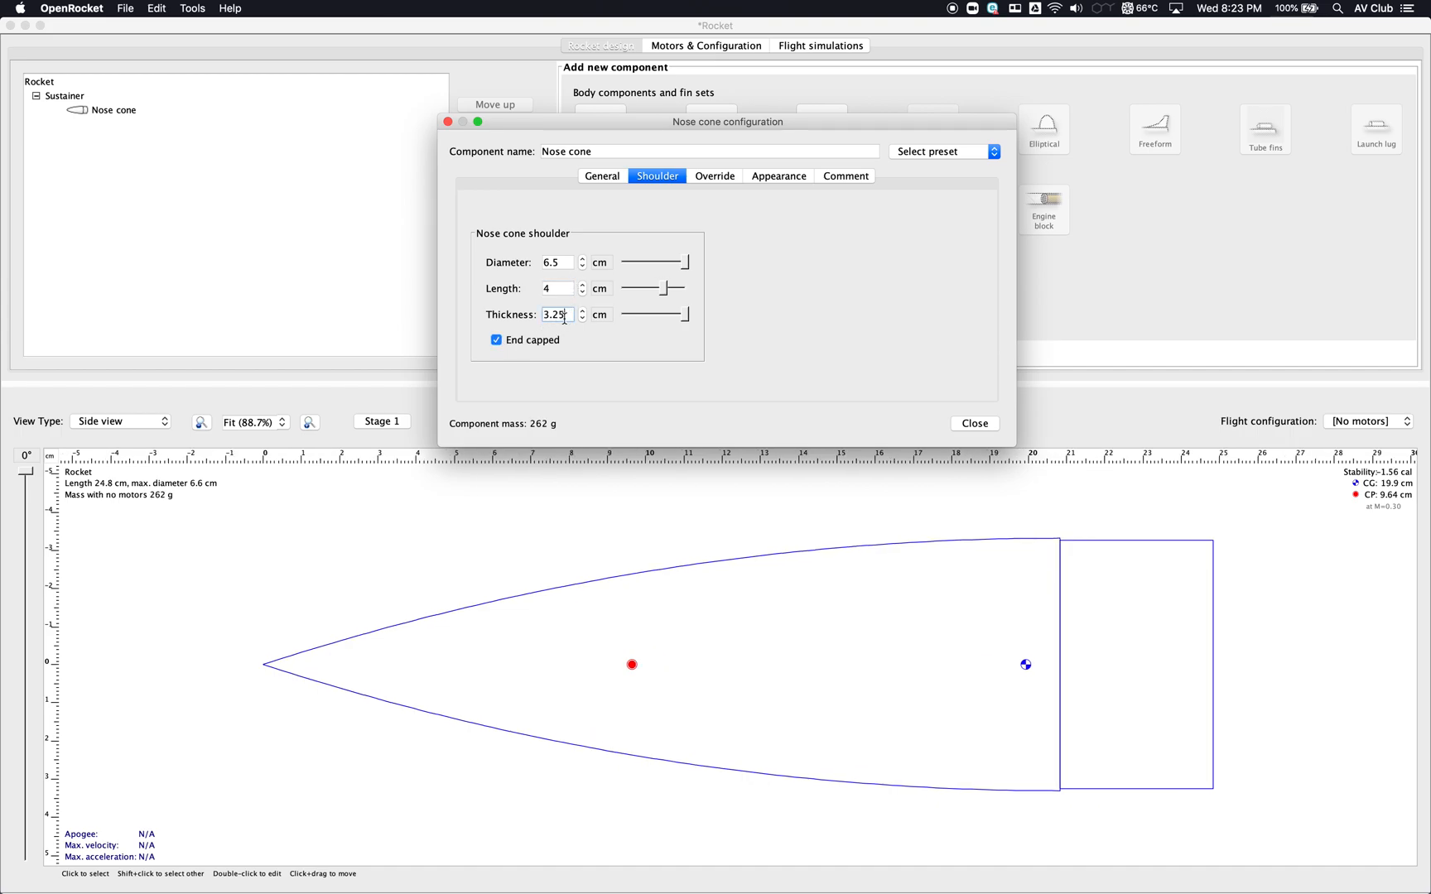
key(BackSpace)
key(BackSpace)
key(Return)
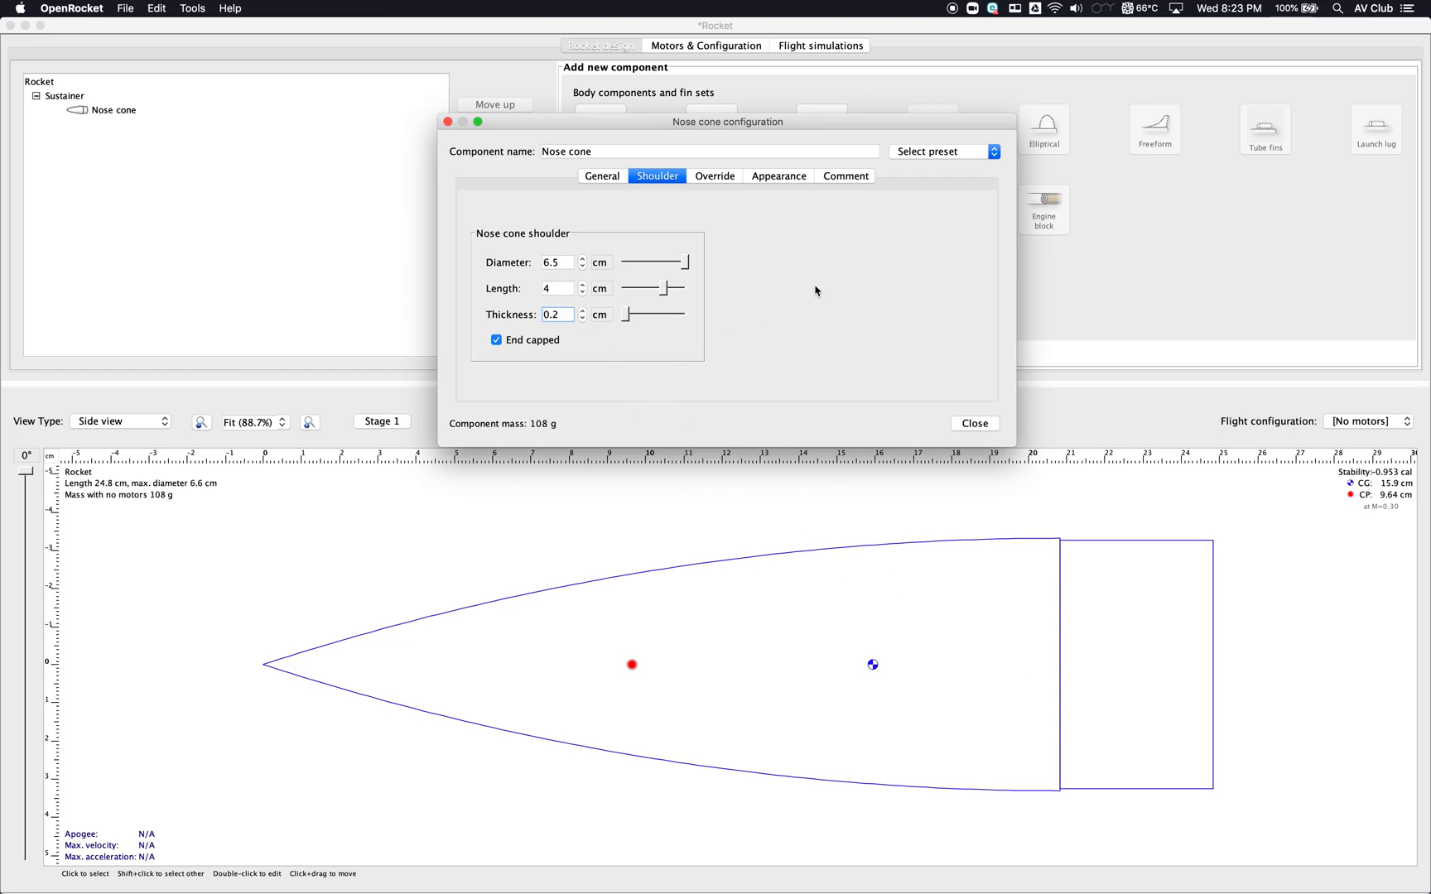
click(974, 424)
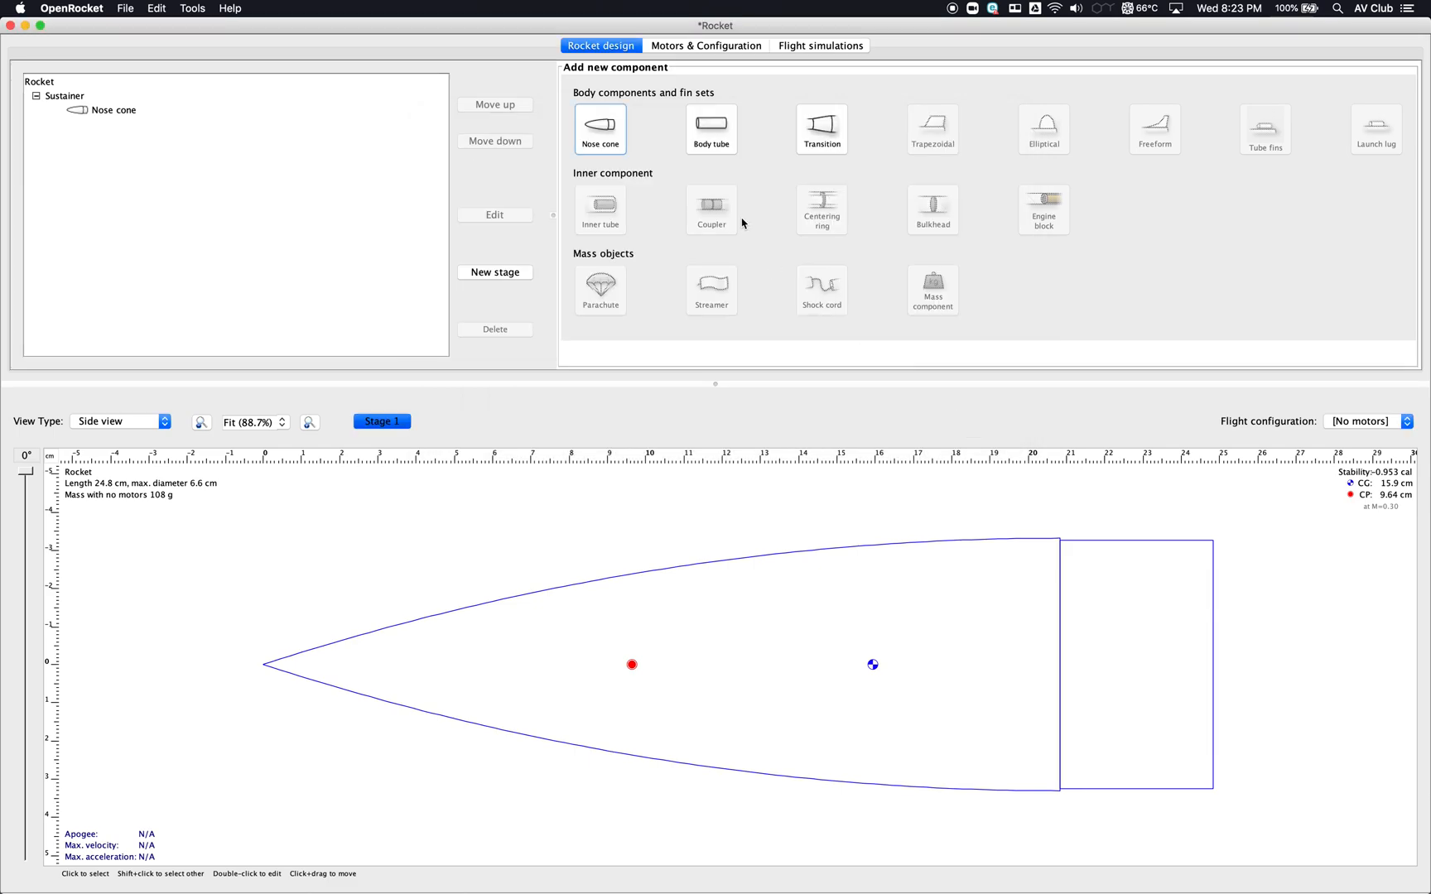
- Add a body tube behind the nose cone and apply the SEMROC Astronautics BT-80 preset with 45.7 cm length from the component database
click(717, 136)
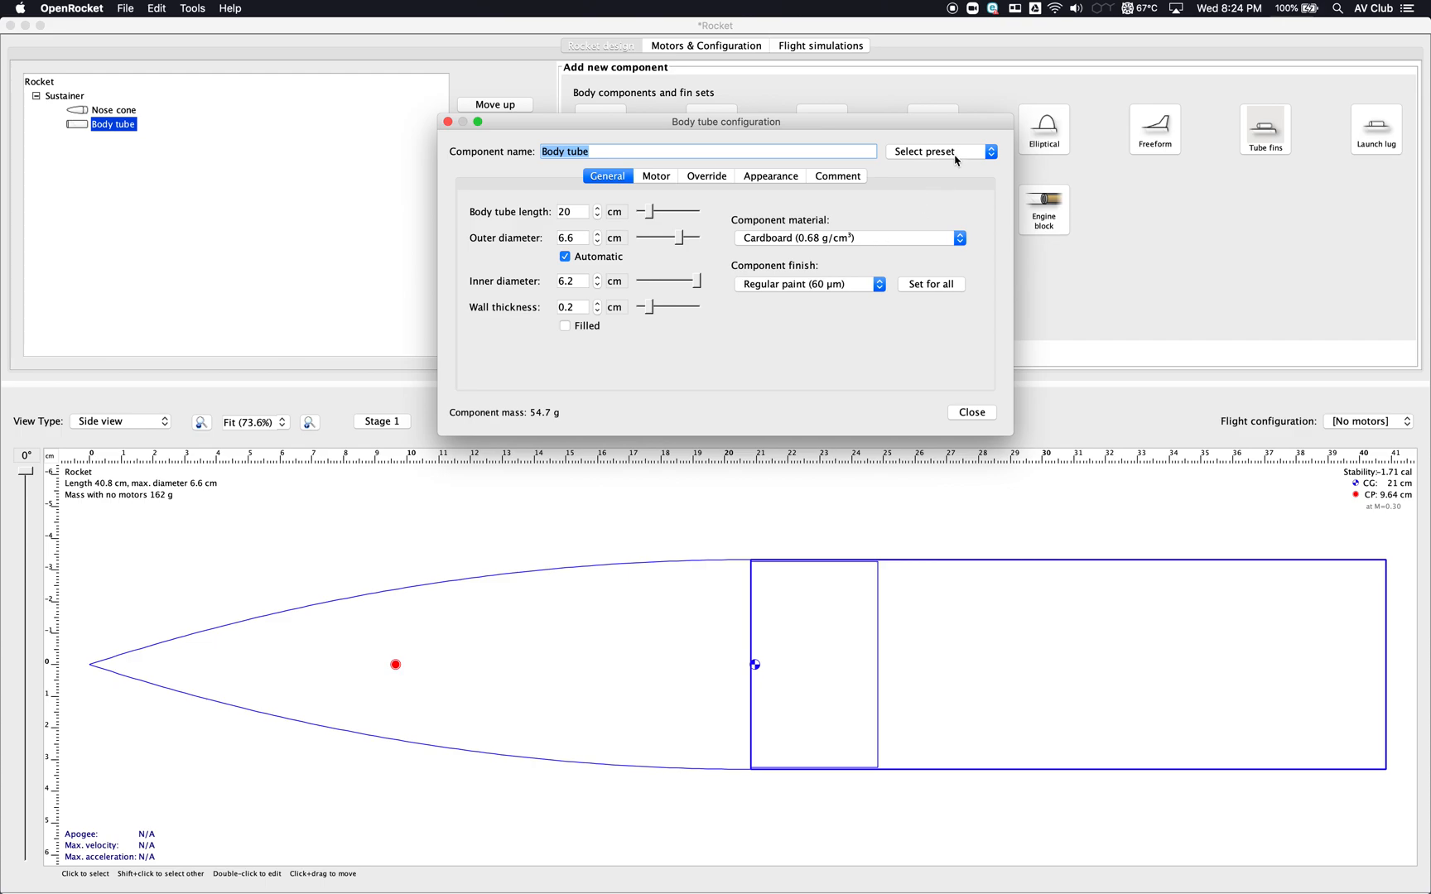
click(977, 154)
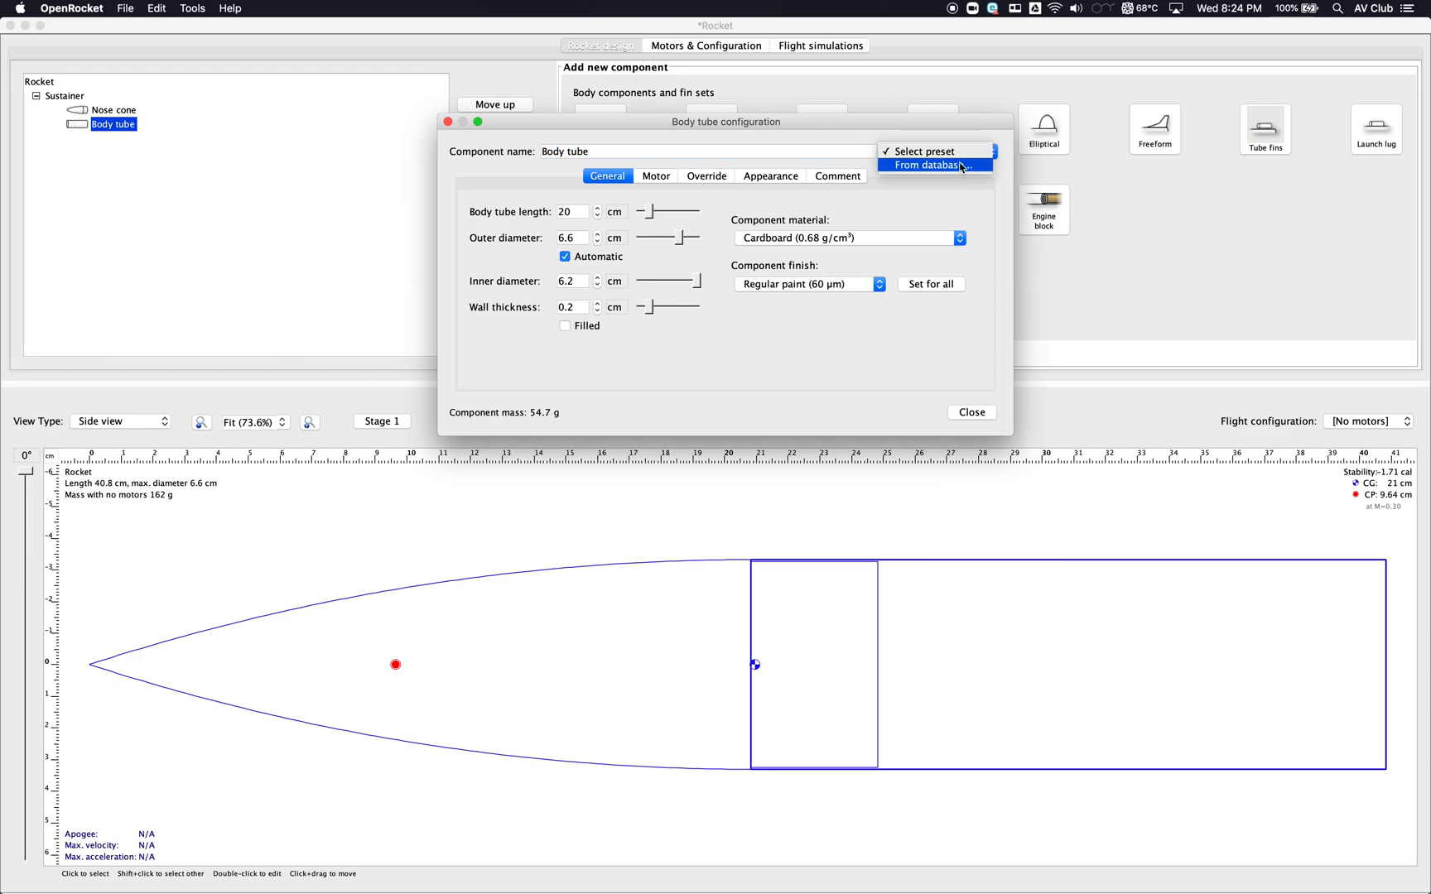
click(961, 165)
scroll(749, 346, down, 15)
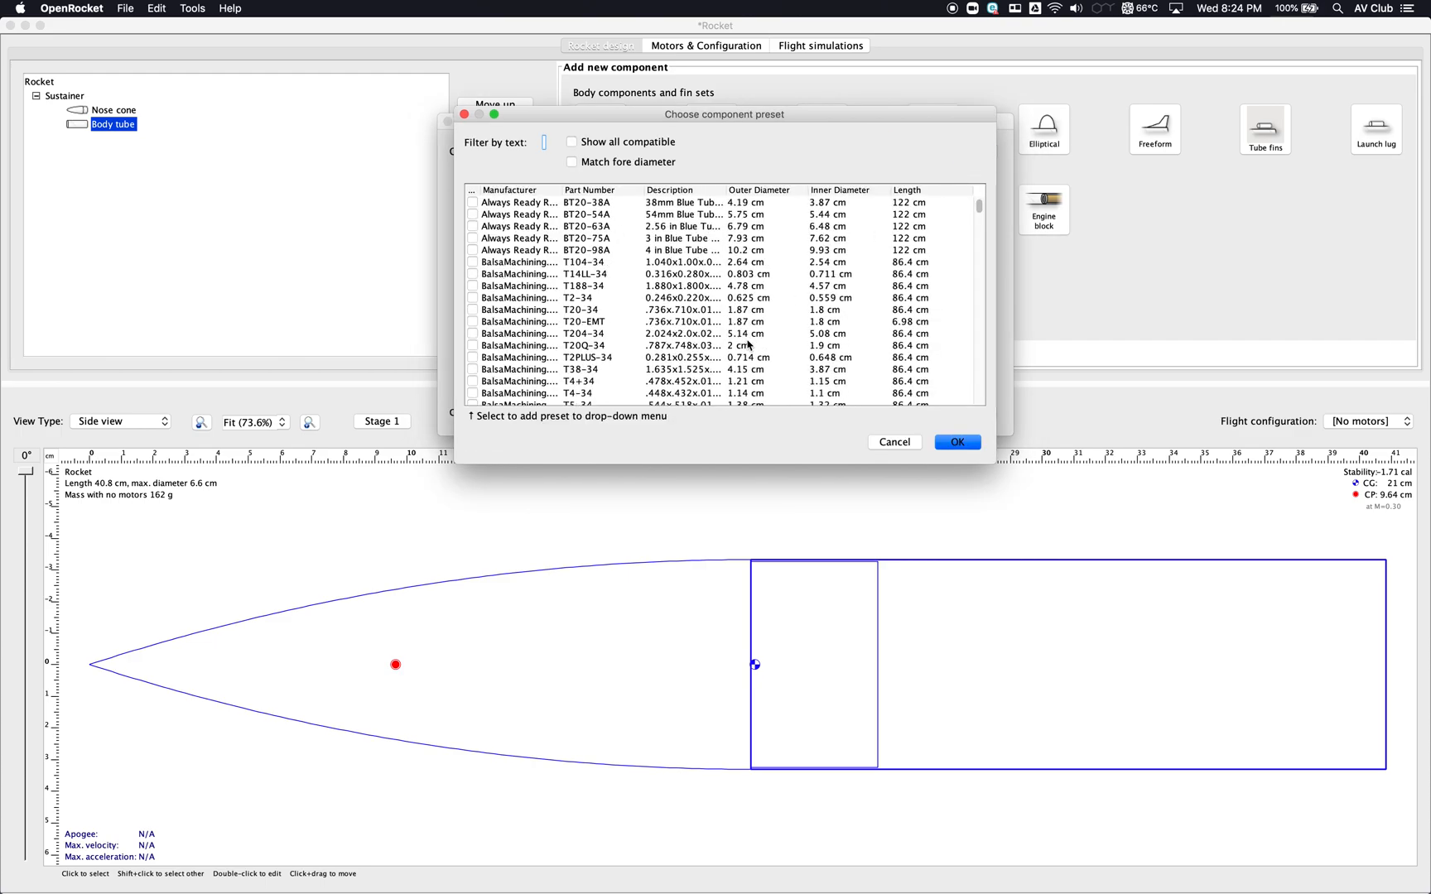
scroll(748, 346, down, 10)
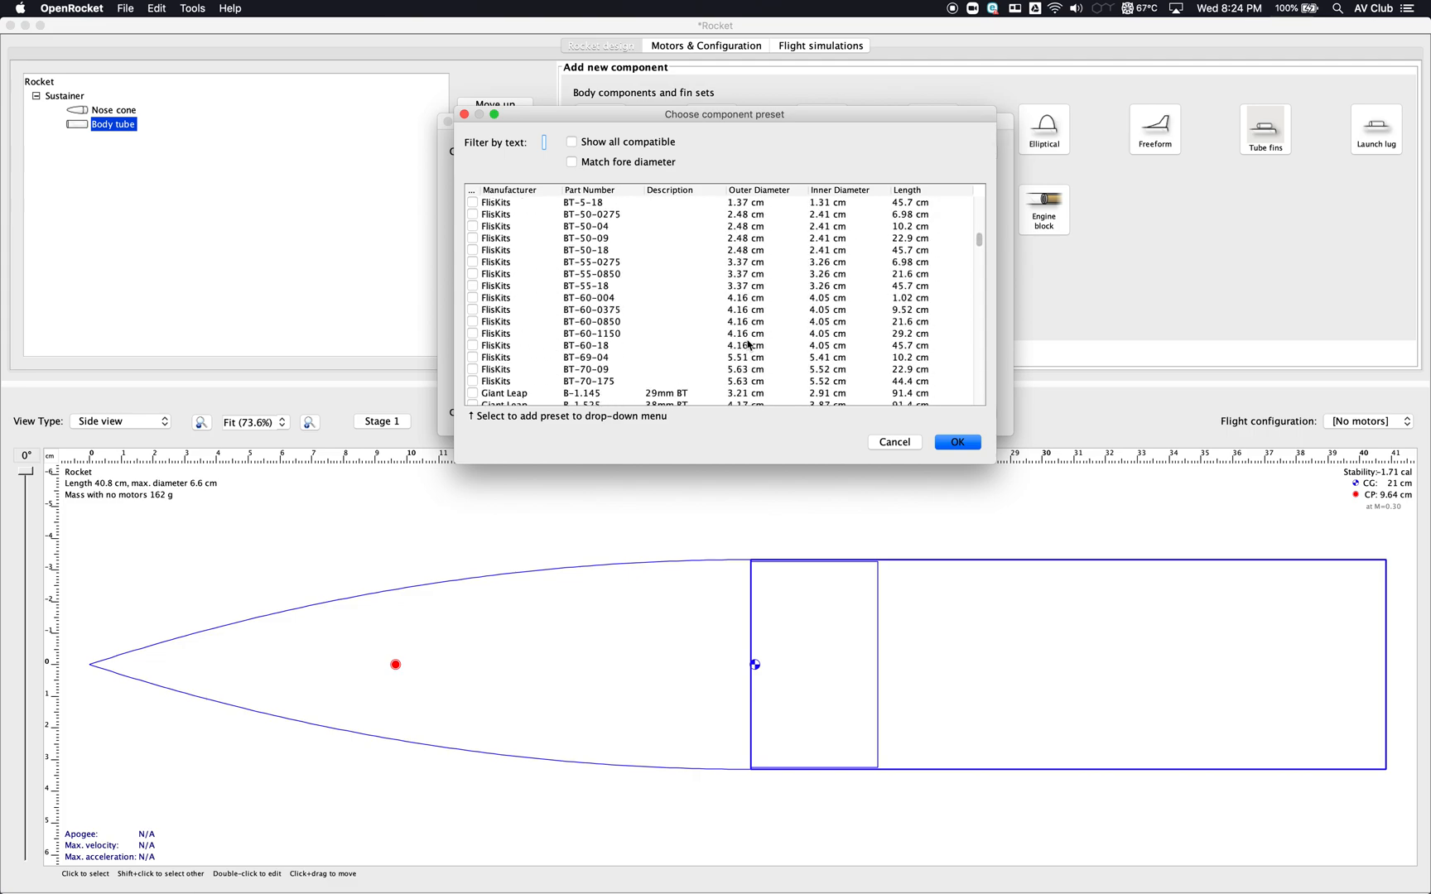
scroll(748, 345, down, 10)
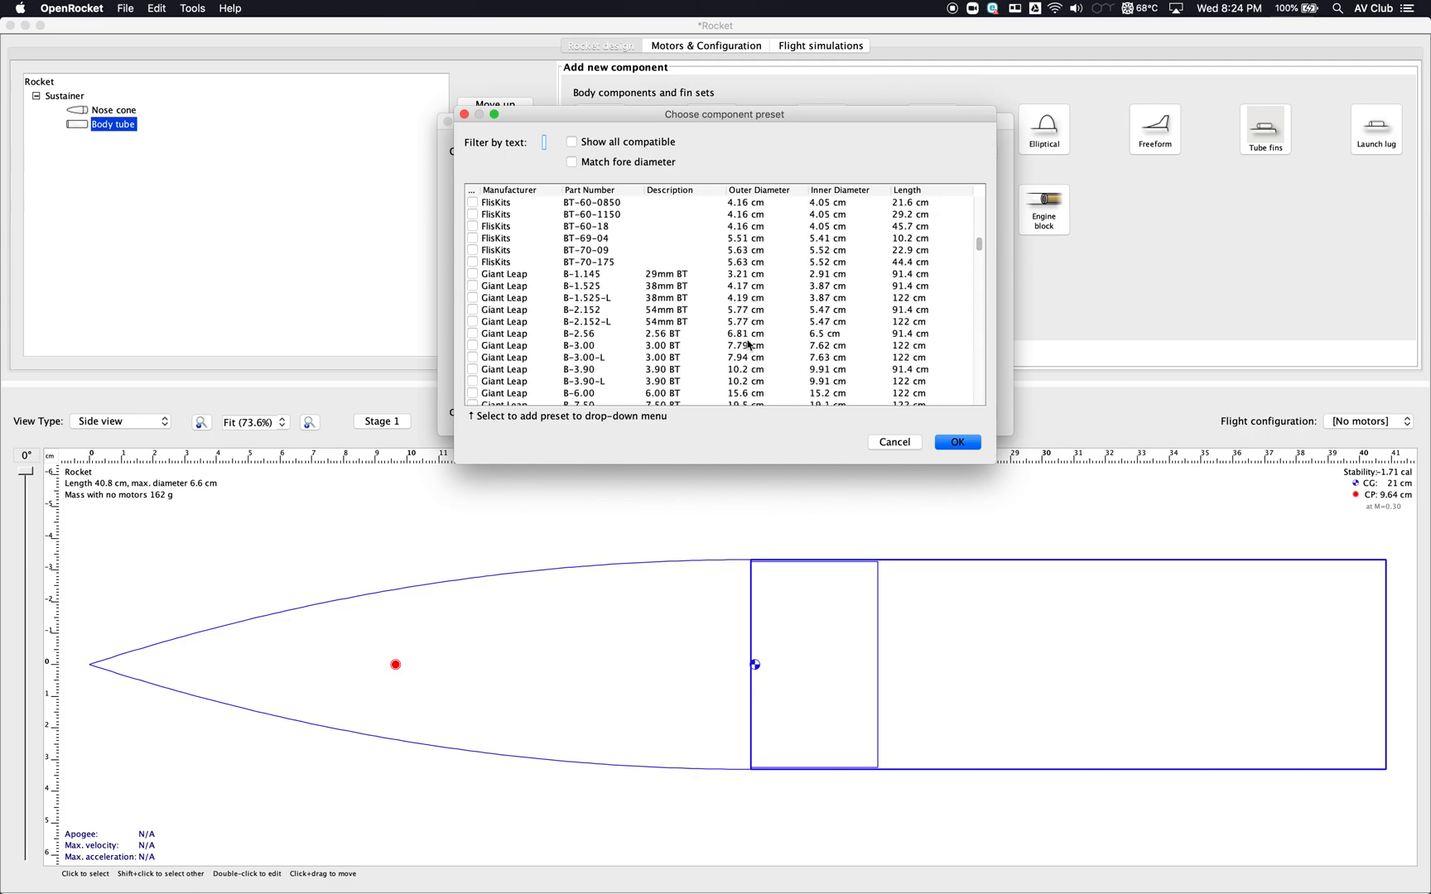
scroll(749, 345, down, 4)
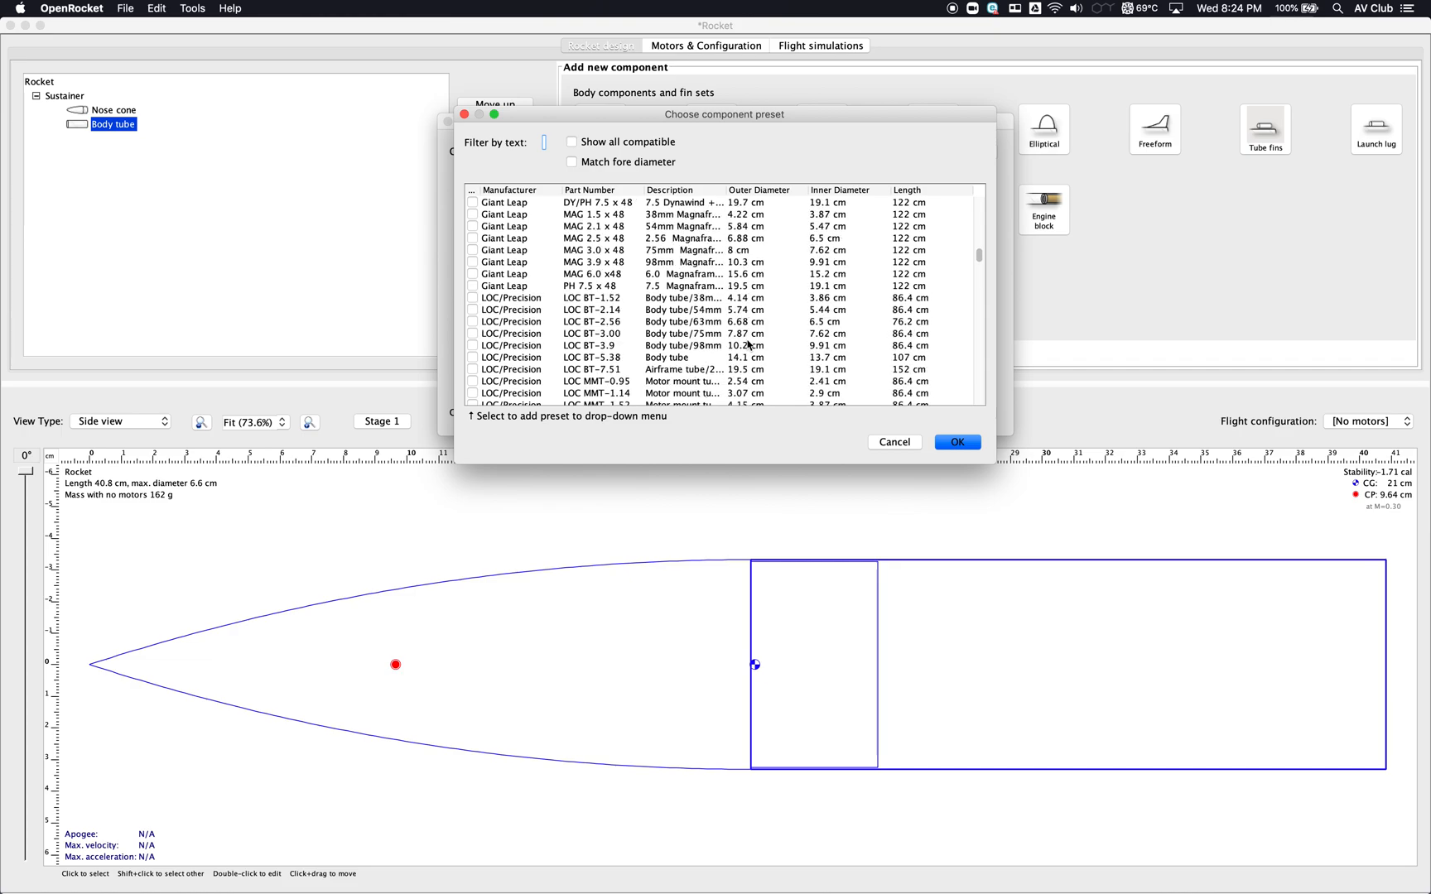
scroll(749, 345, down, 9)
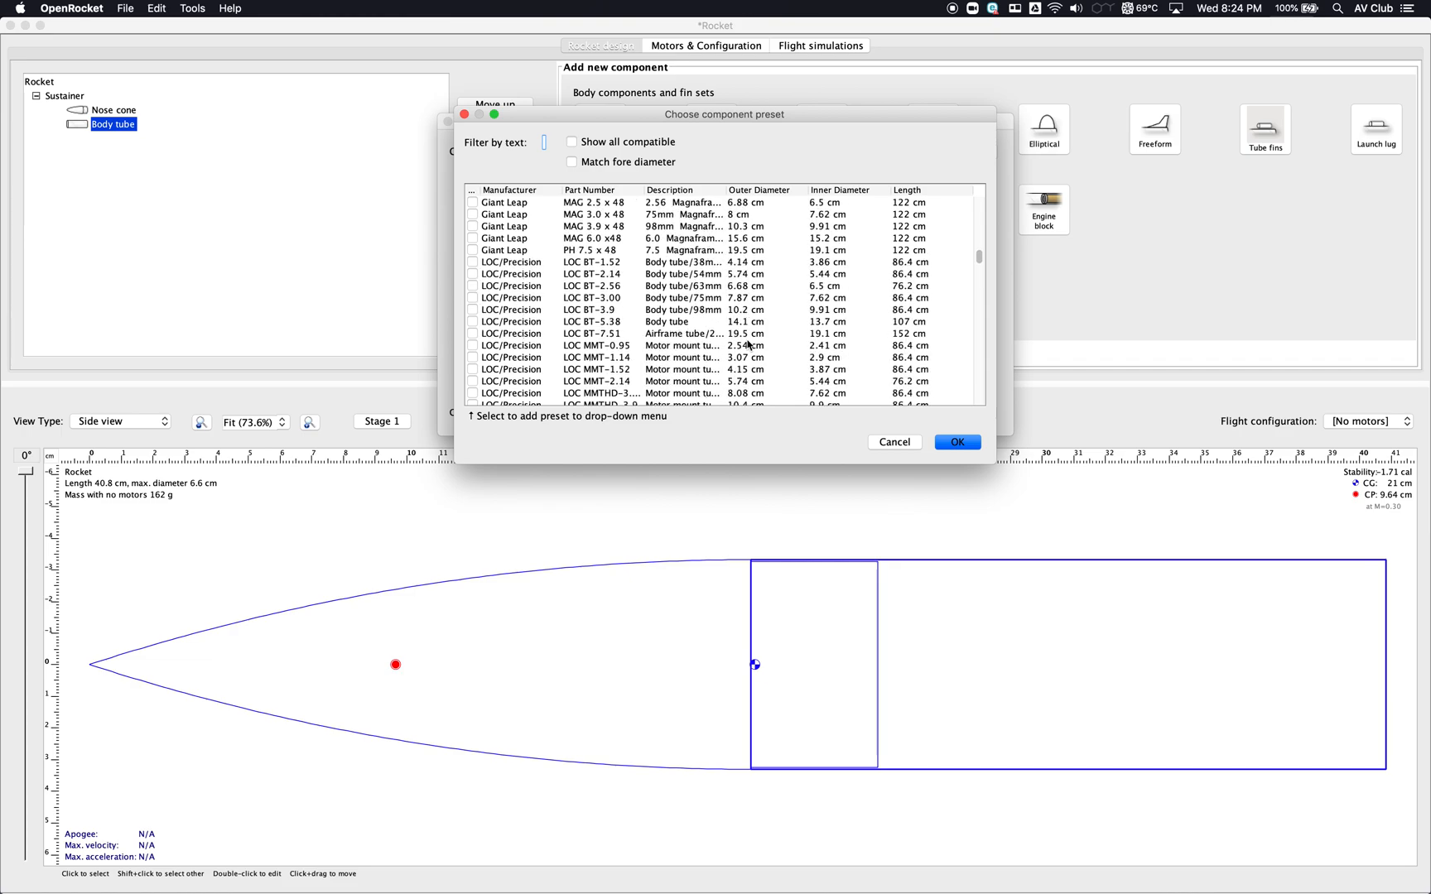
scroll(748, 345, down, 6)
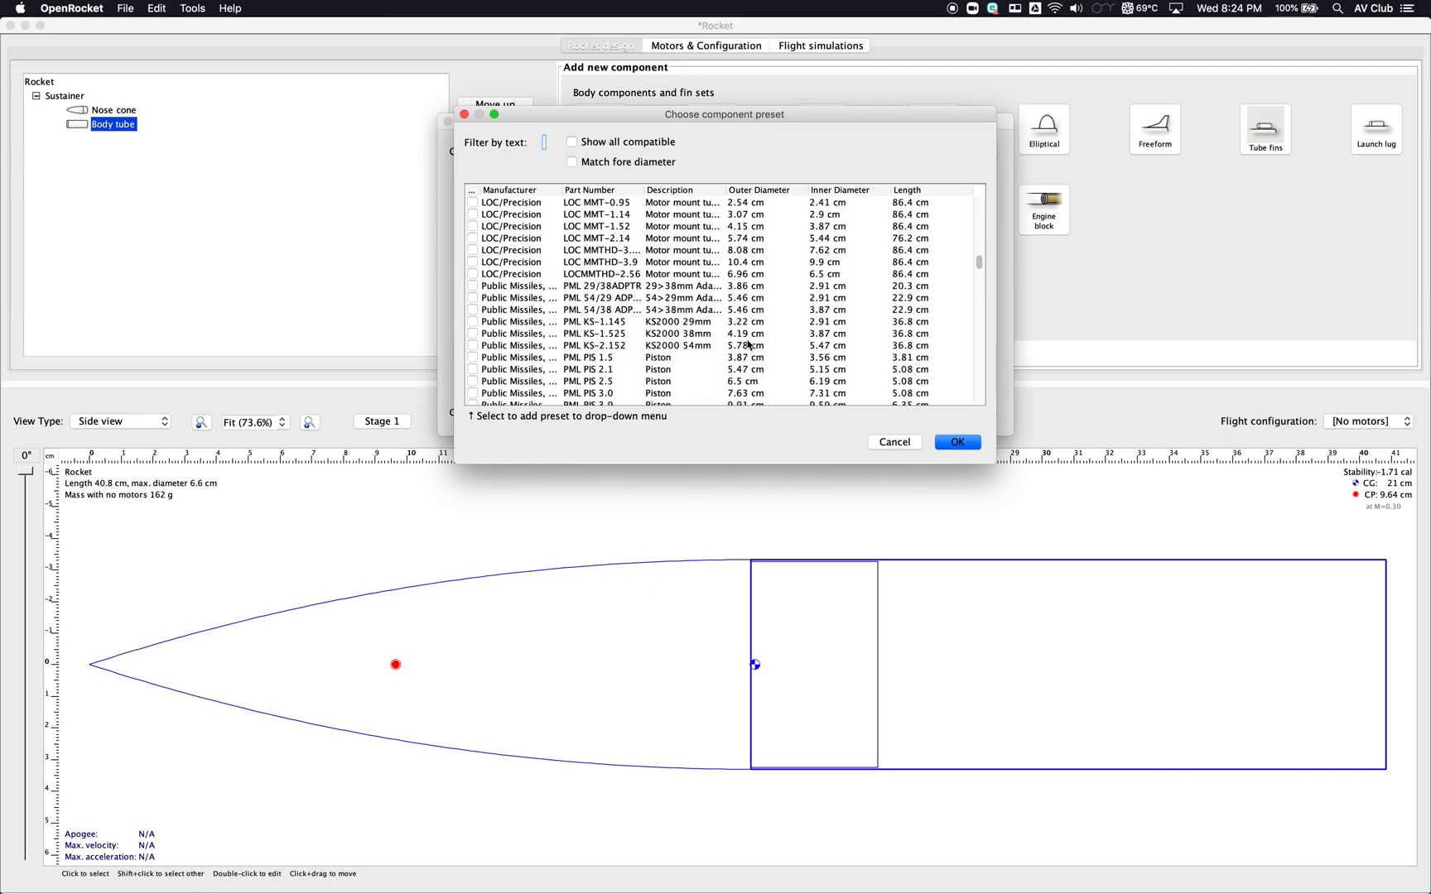
scroll(748, 345, down, 20)
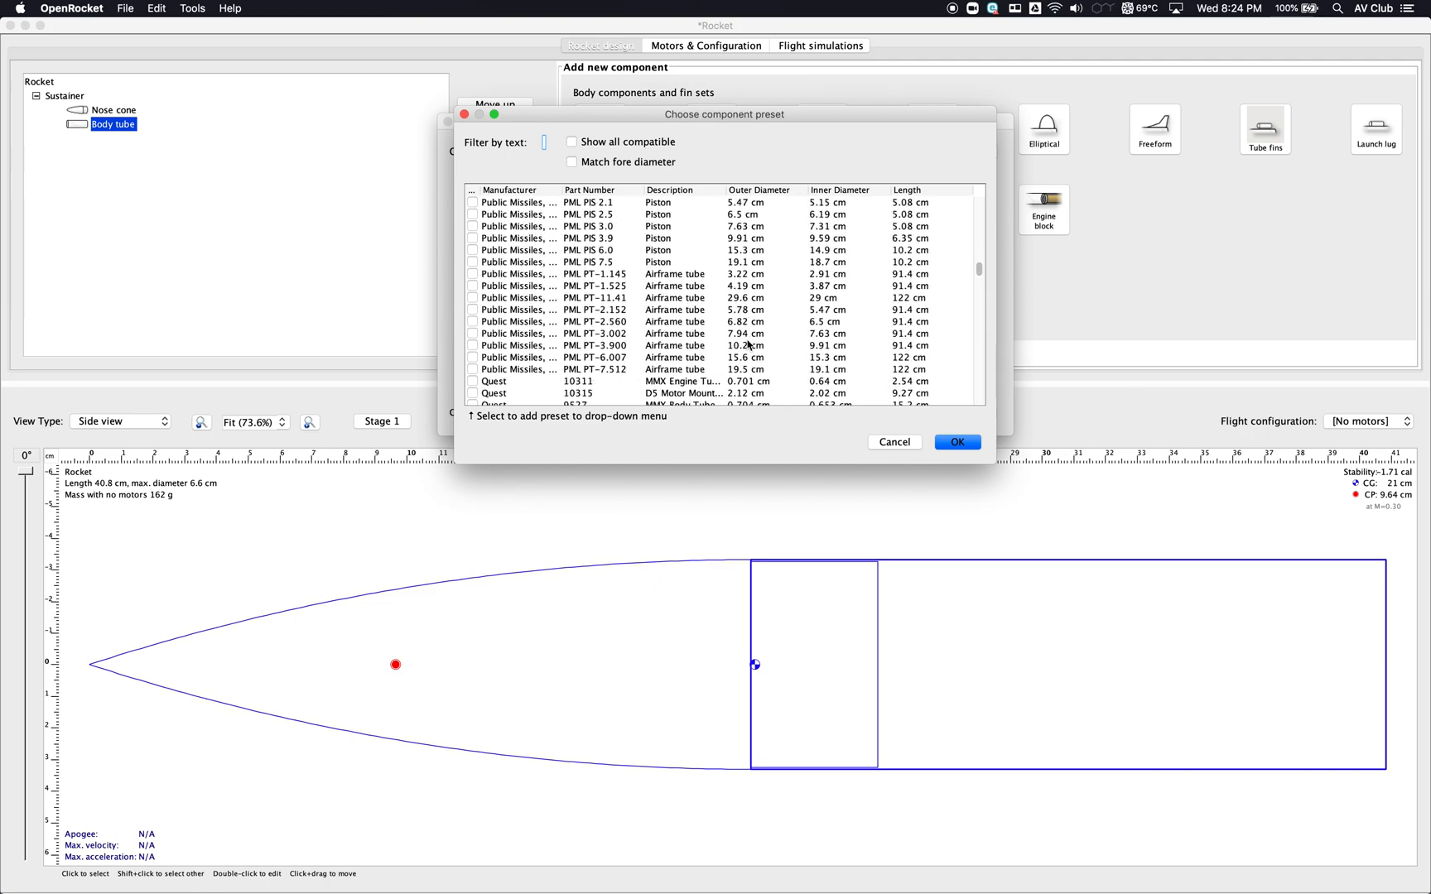
scroll(749, 346, down, 15)
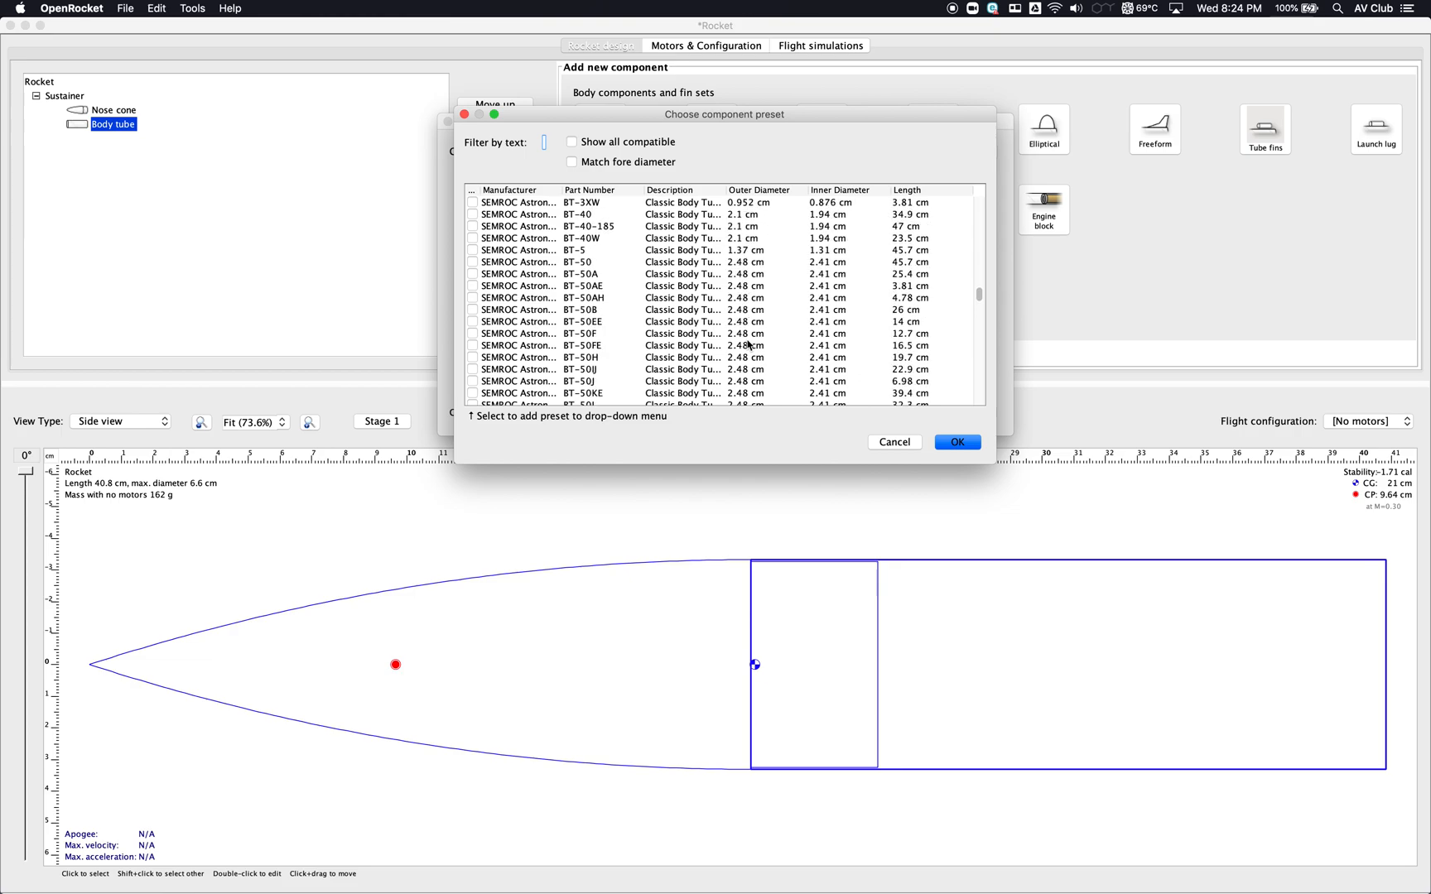
scroll(749, 345, down, 20)
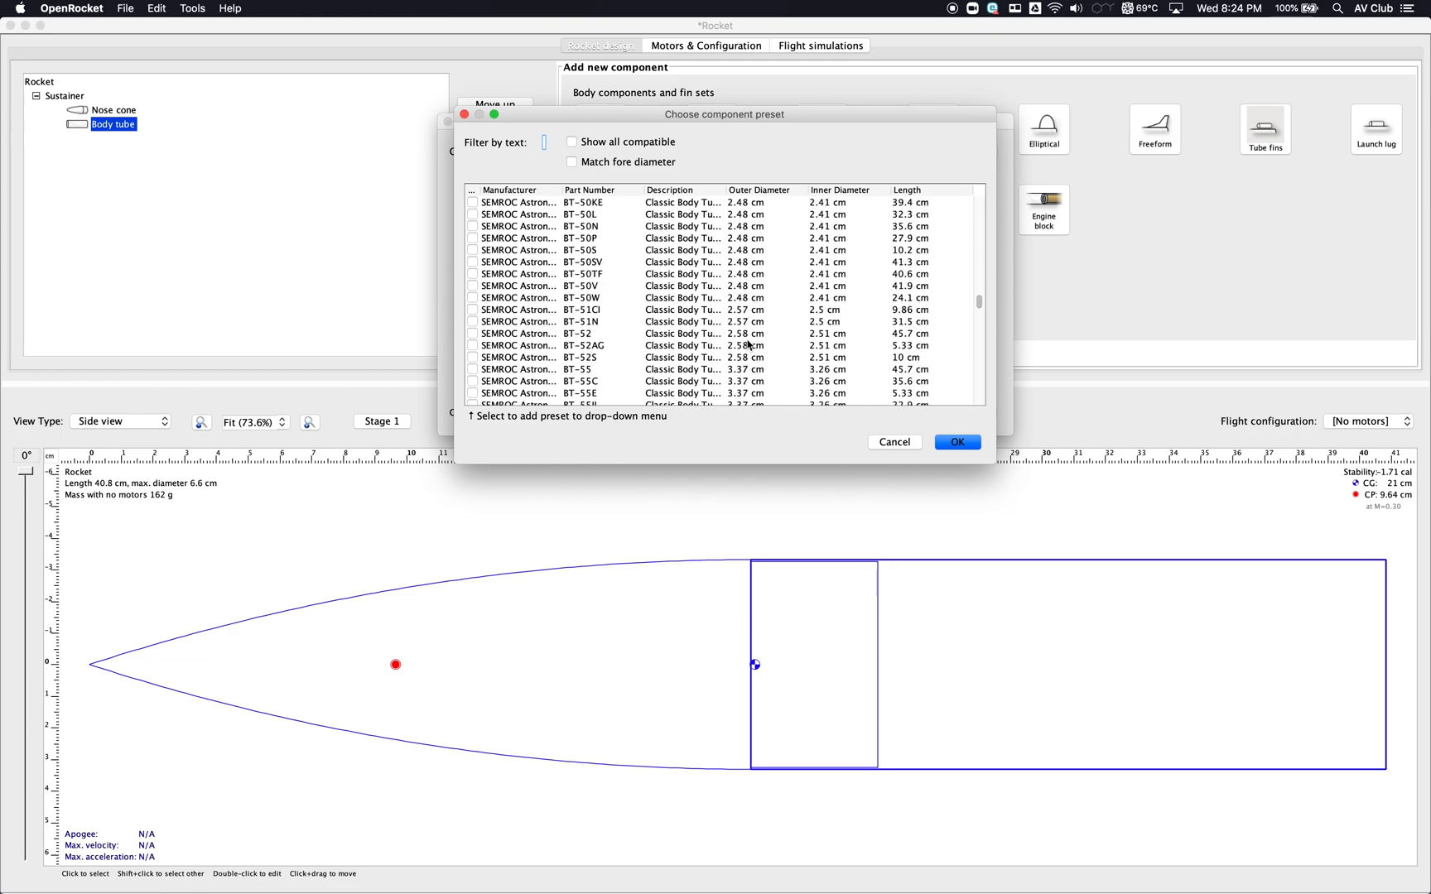
scroll(748, 345, down, 8)
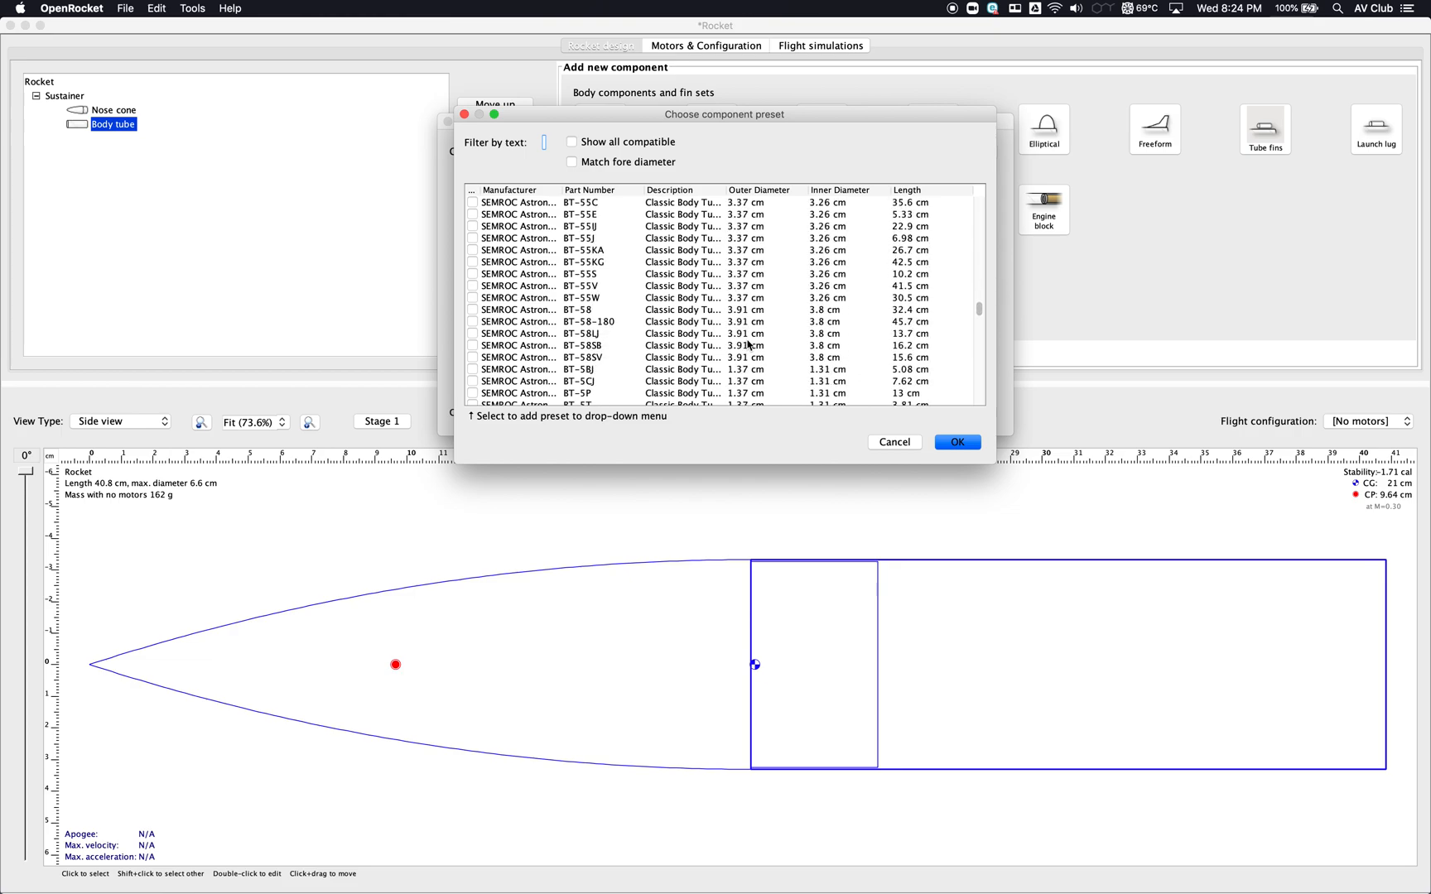
scroll(749, 345, down, 20)
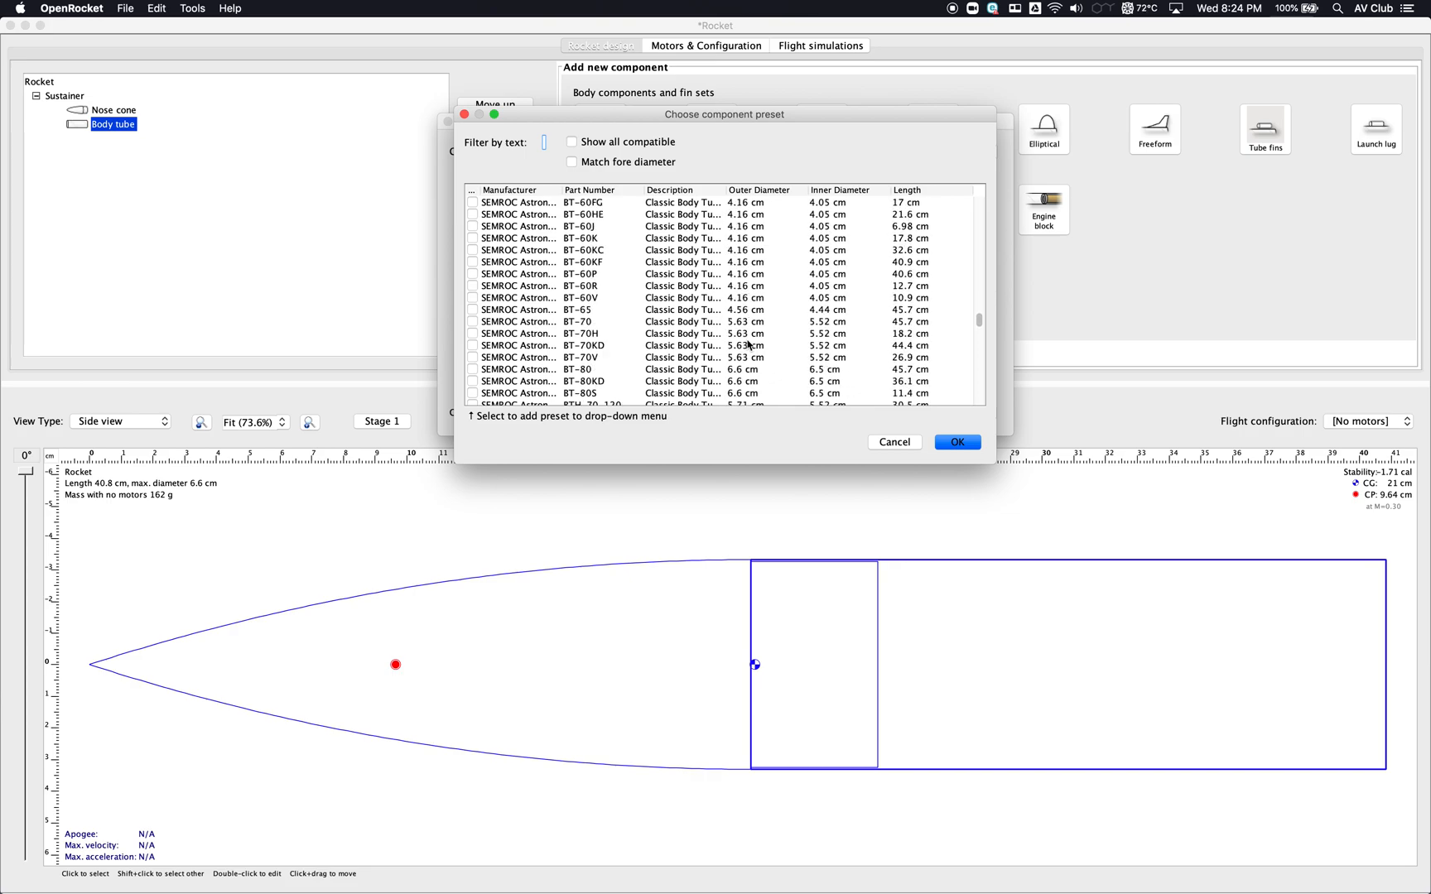
click(613, 325)
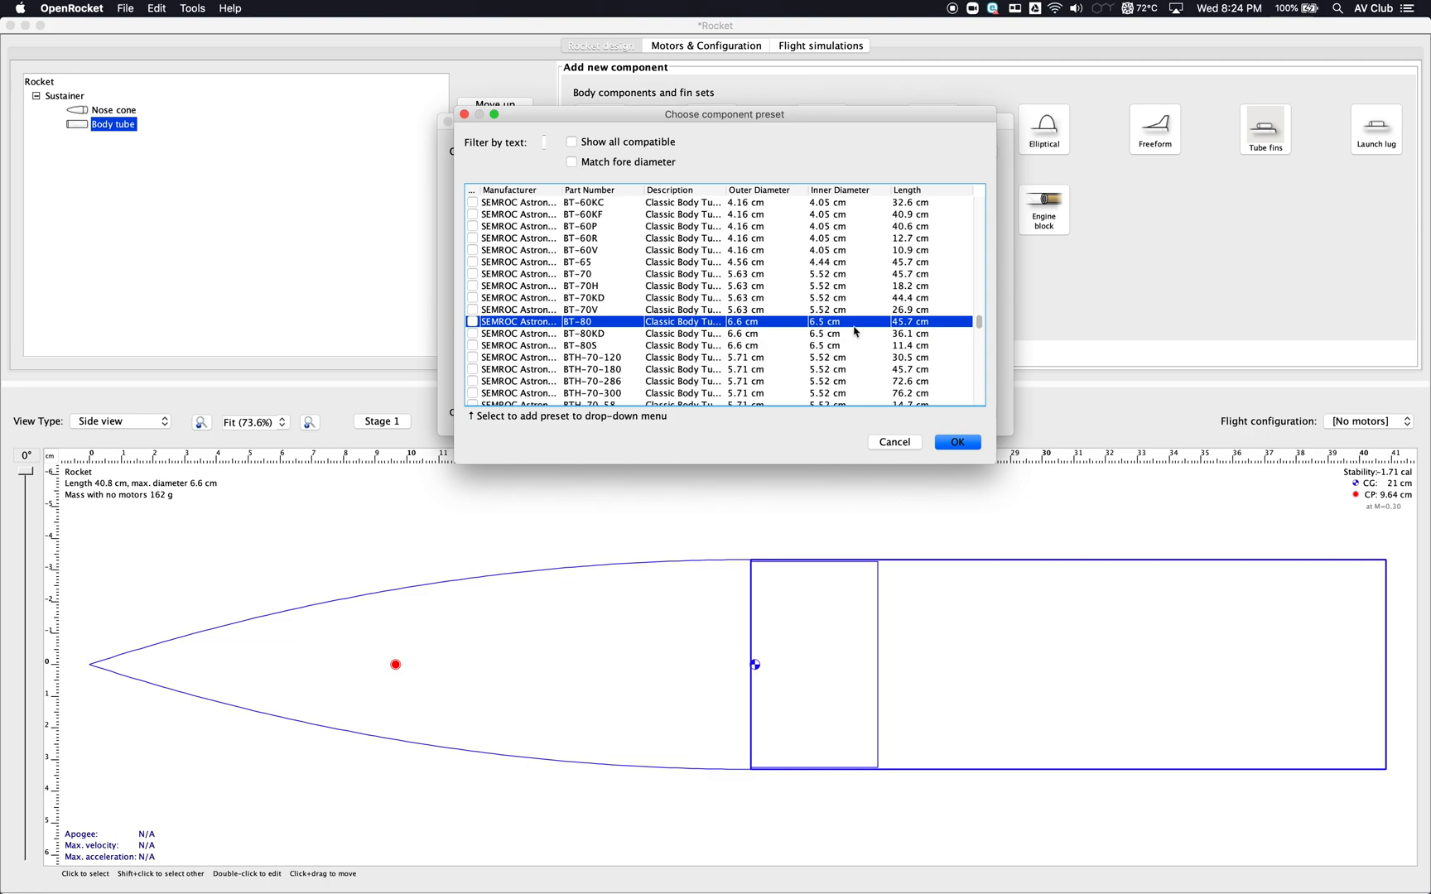
click(958, 445)
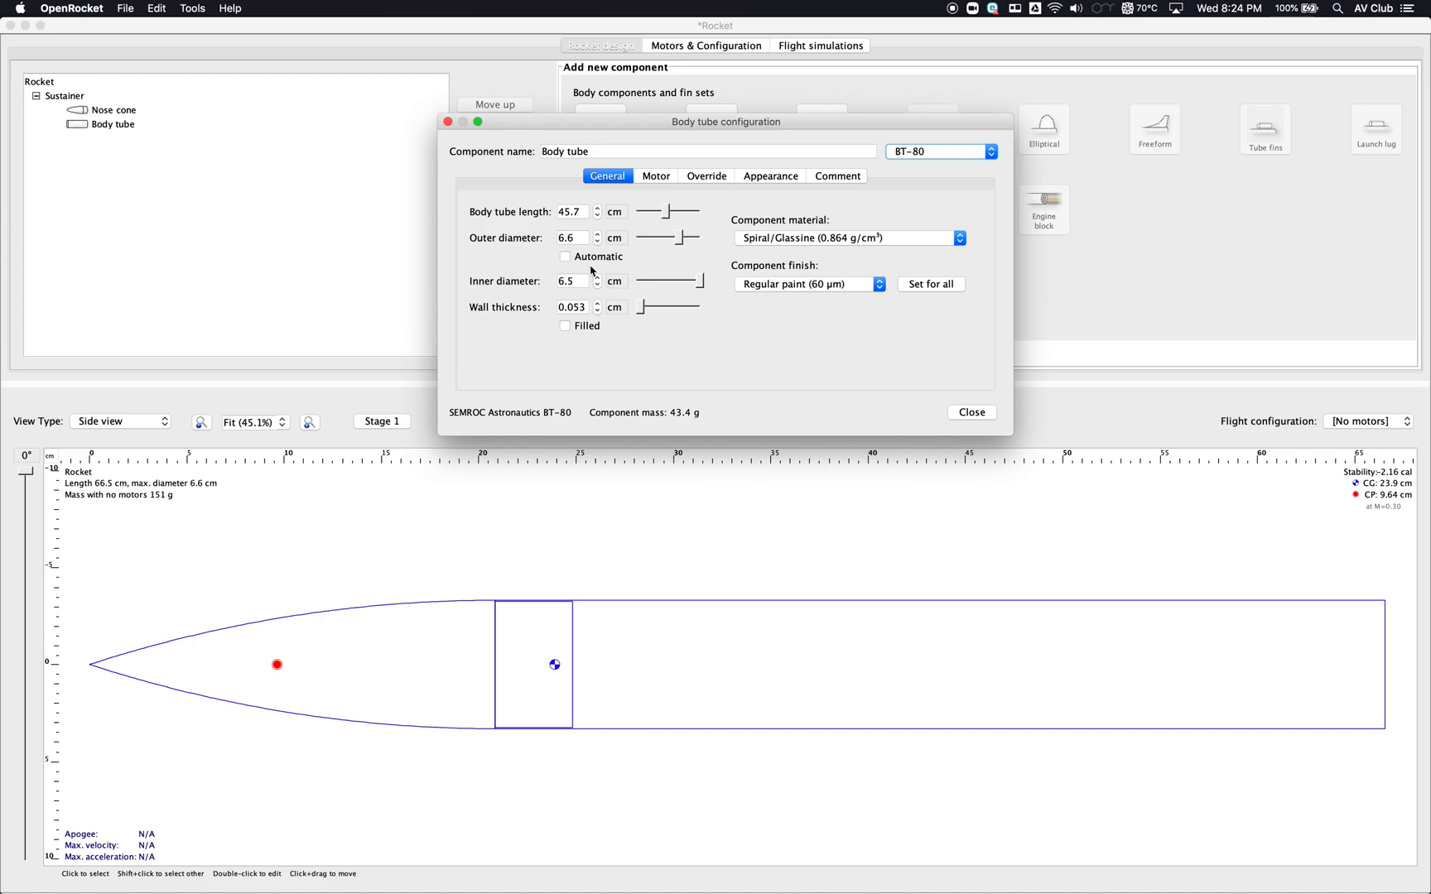
- Make the body tube's outer diameter automatic and close its configuration
click(565, 257)
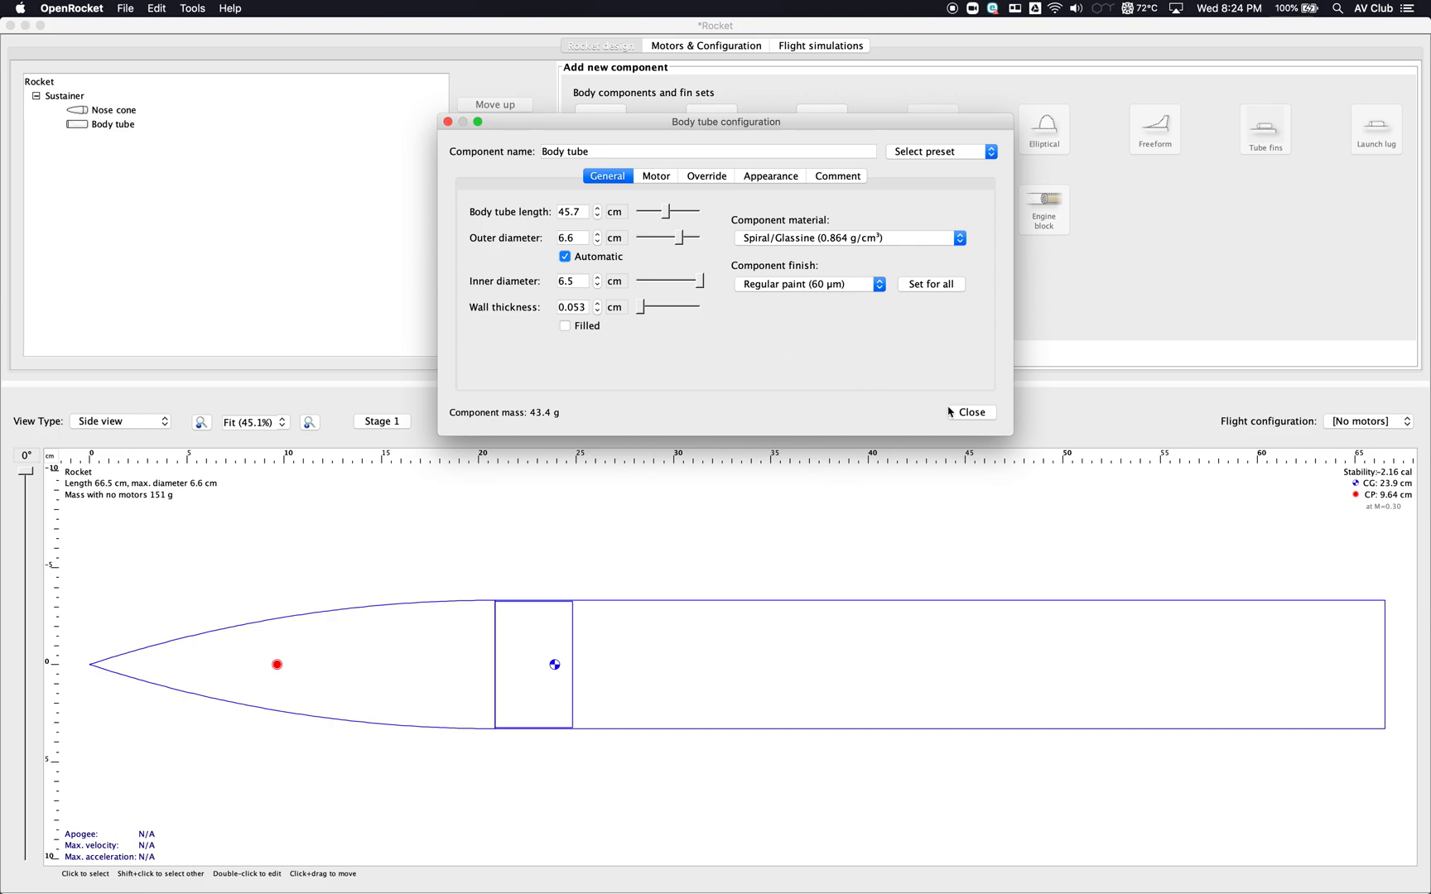
click(966, 414)
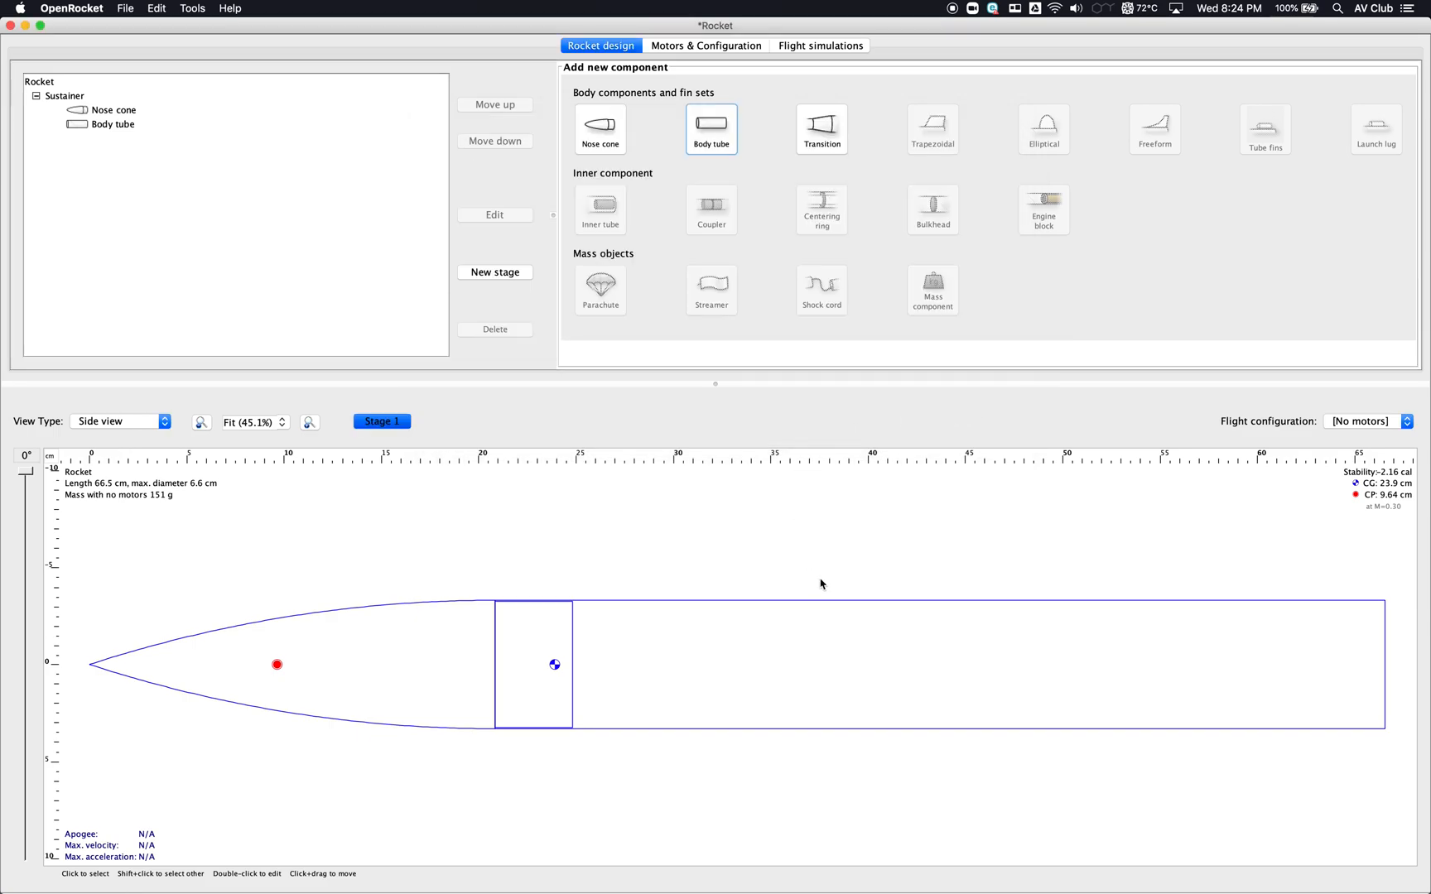
double_click(909, 659)
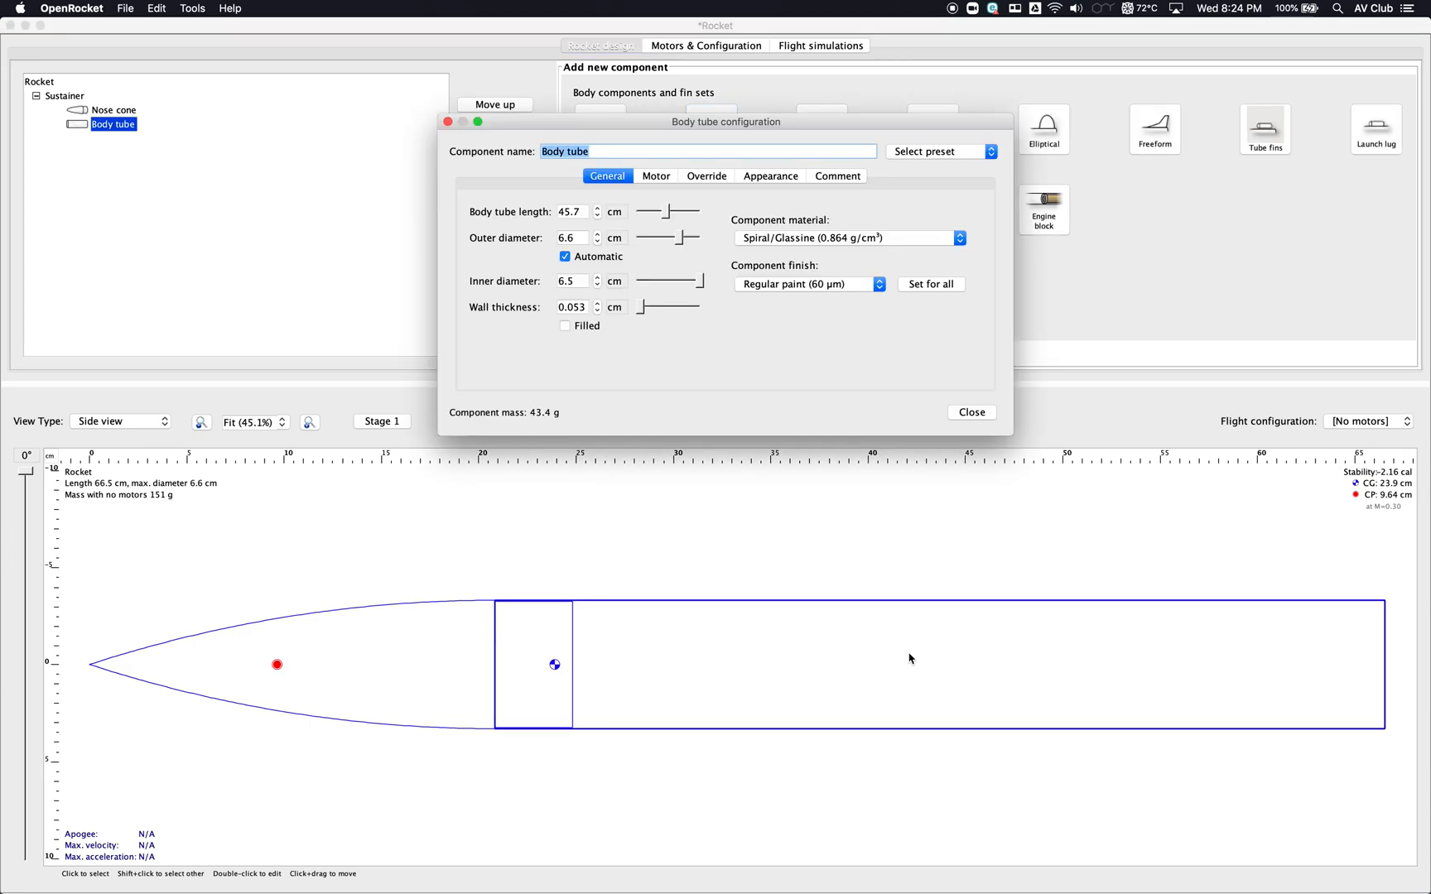
drag(598, 212, 599, 220)
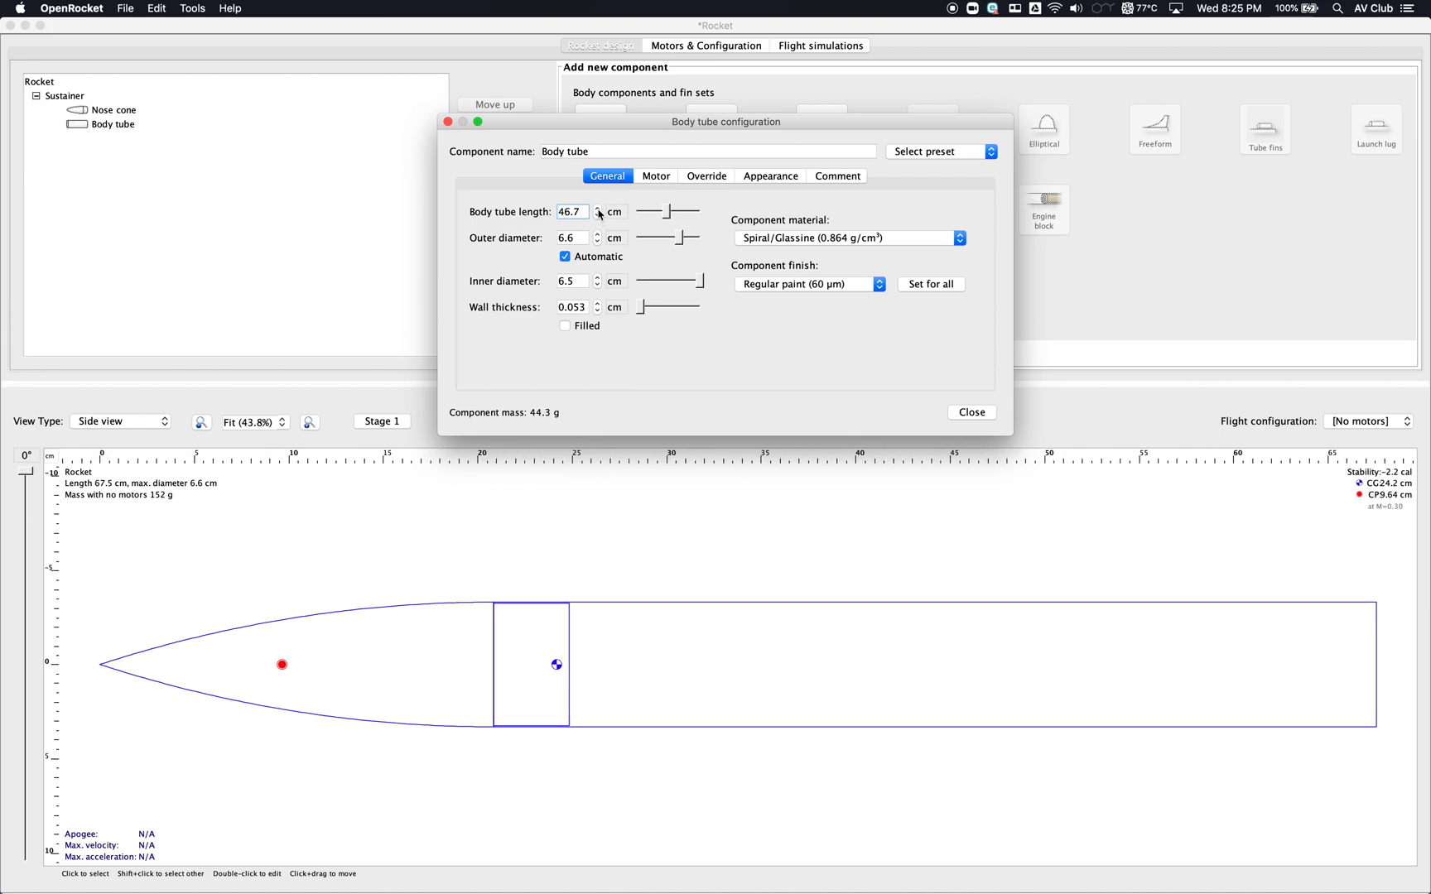
click(598, 220)
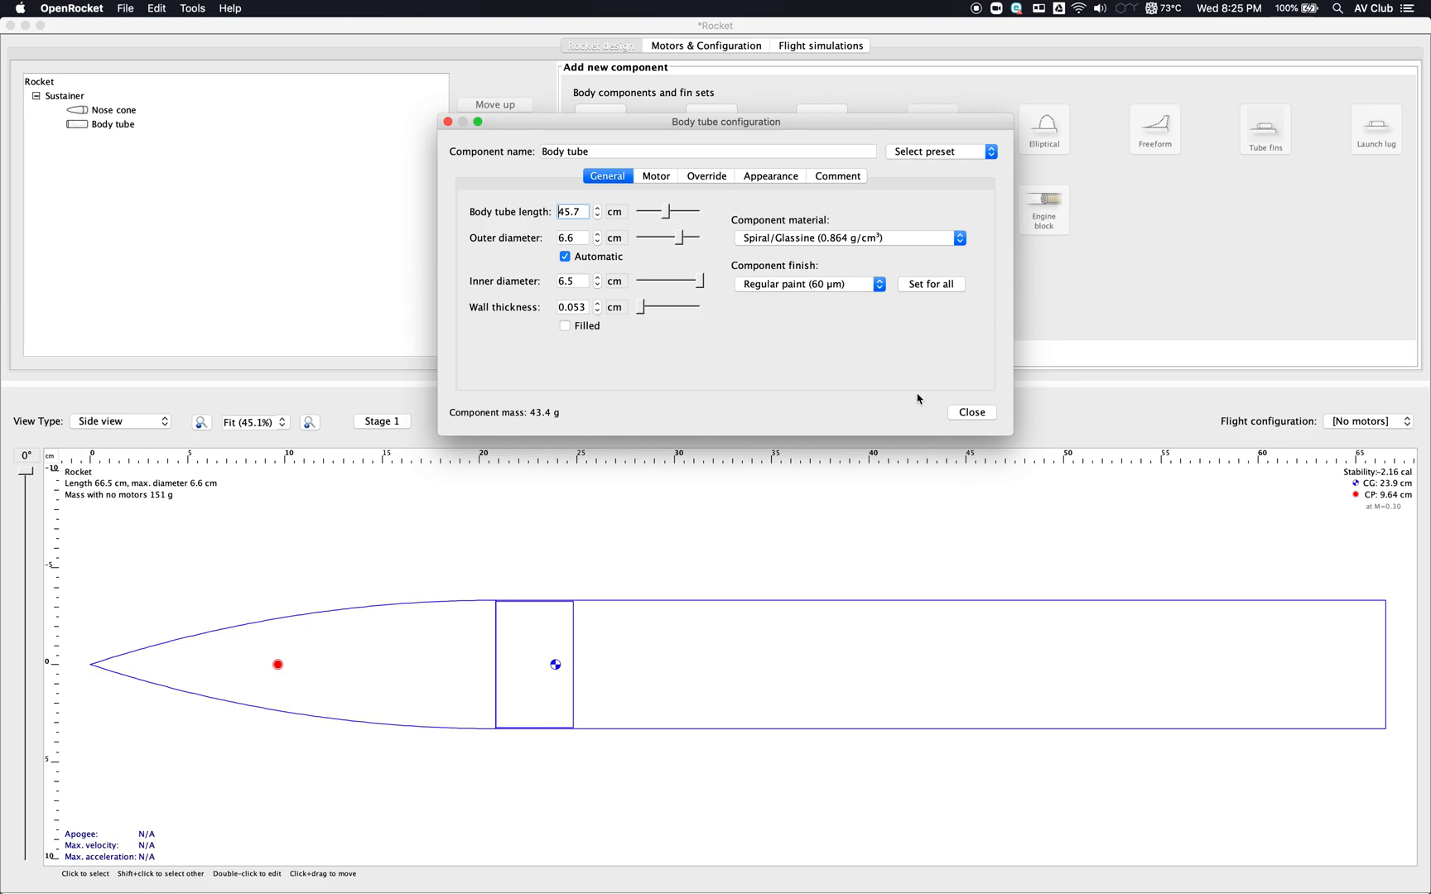
click(962, 412)
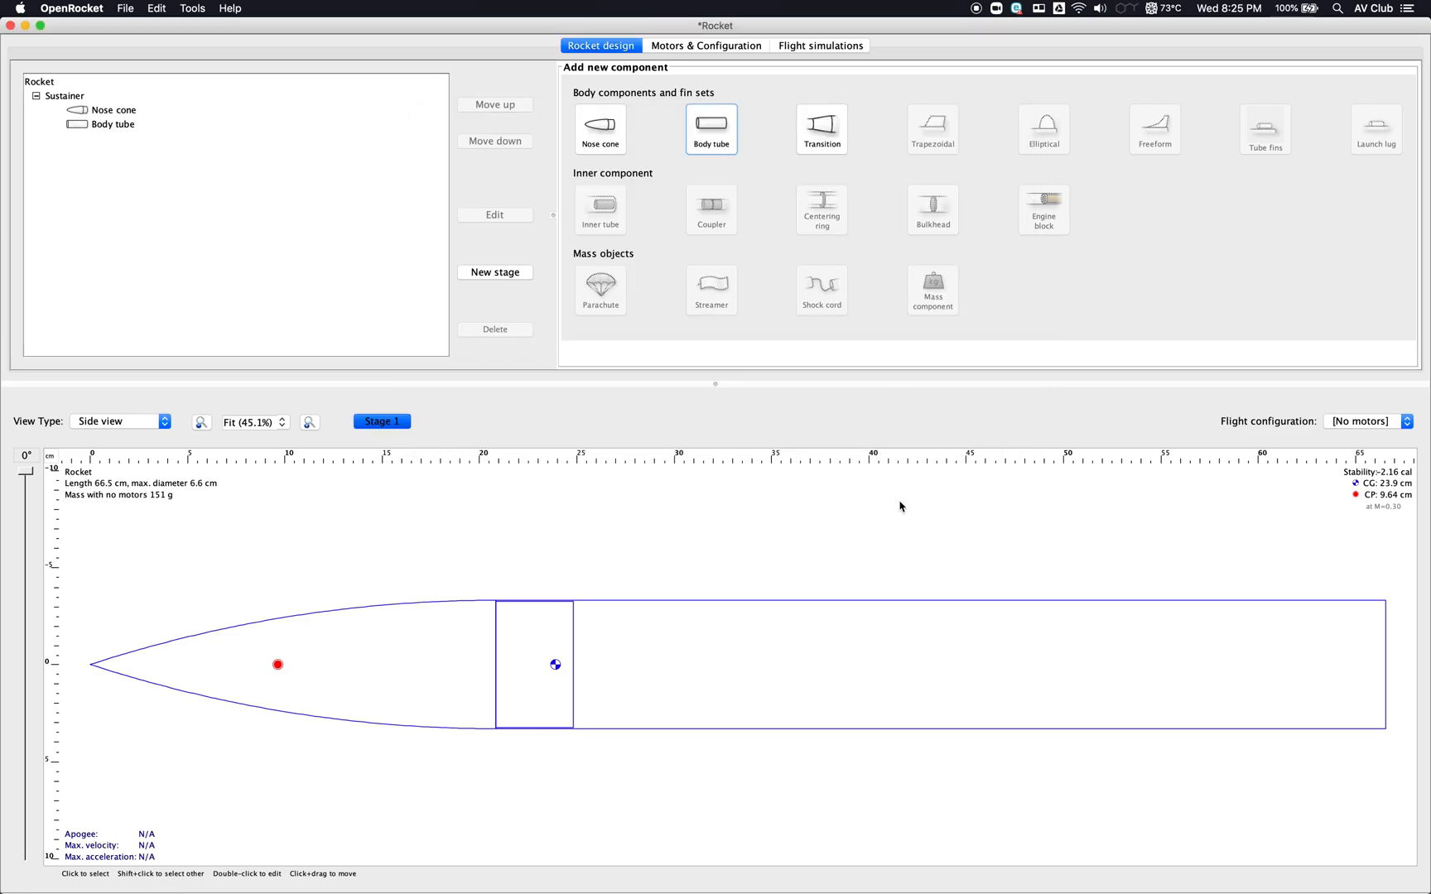
- Add an inner tube inside the body tube and designate it as a motor mount
click(1013, 656)
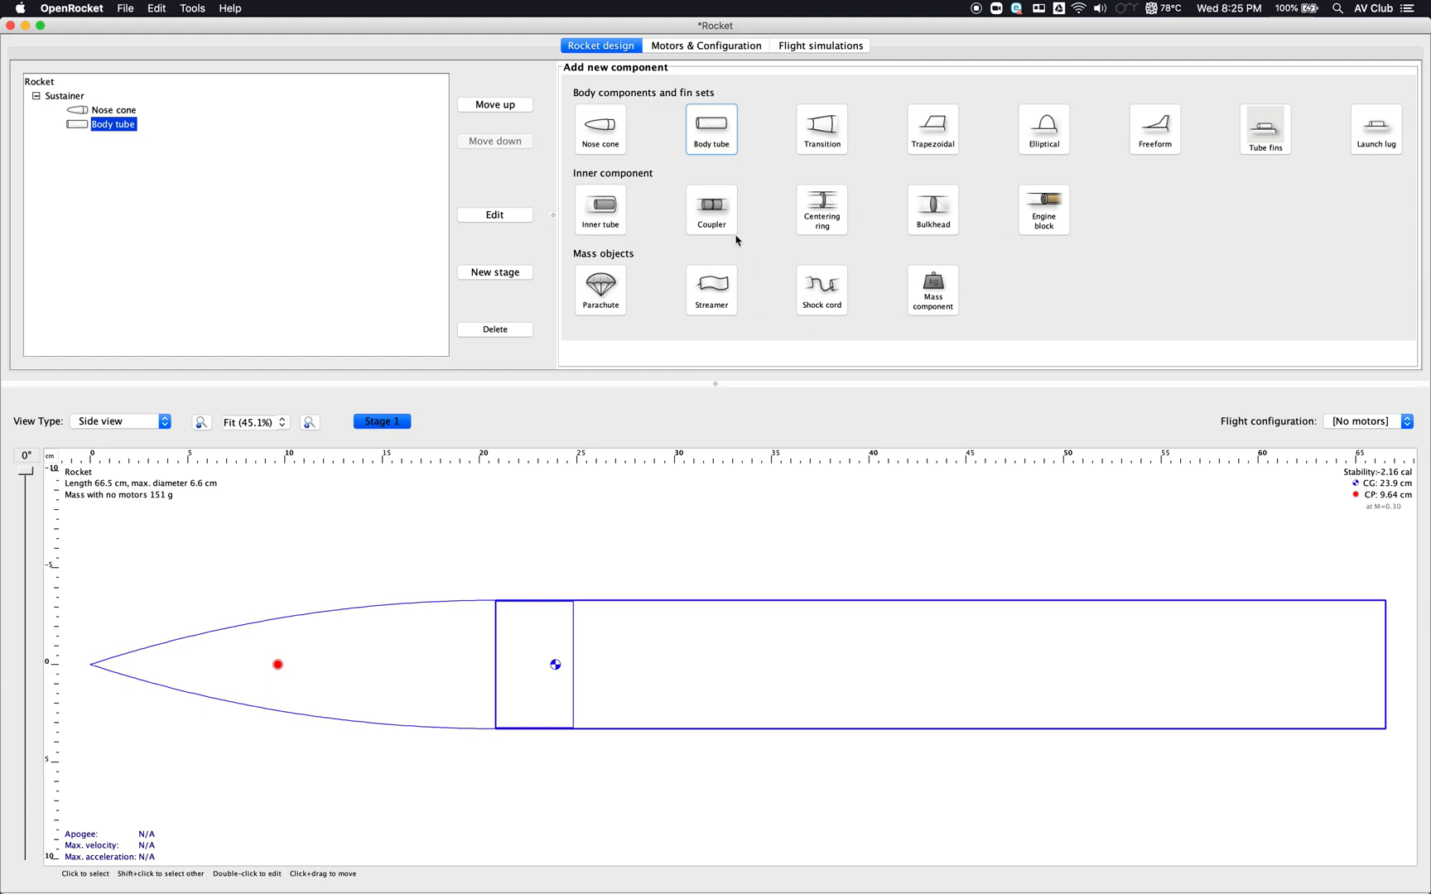
click(601, 211)
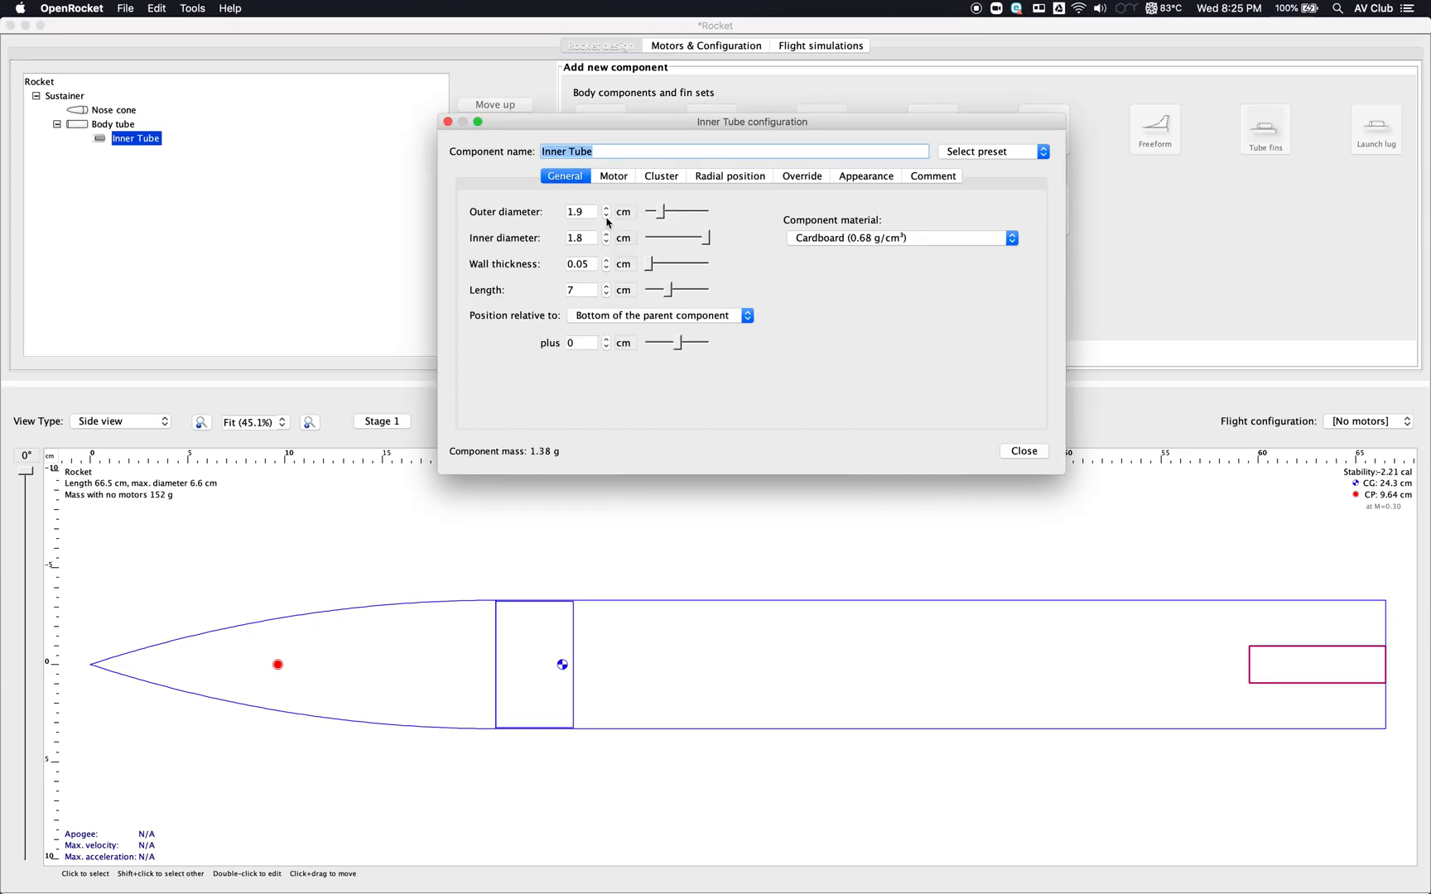
click(619, 178)
click(481, 221)
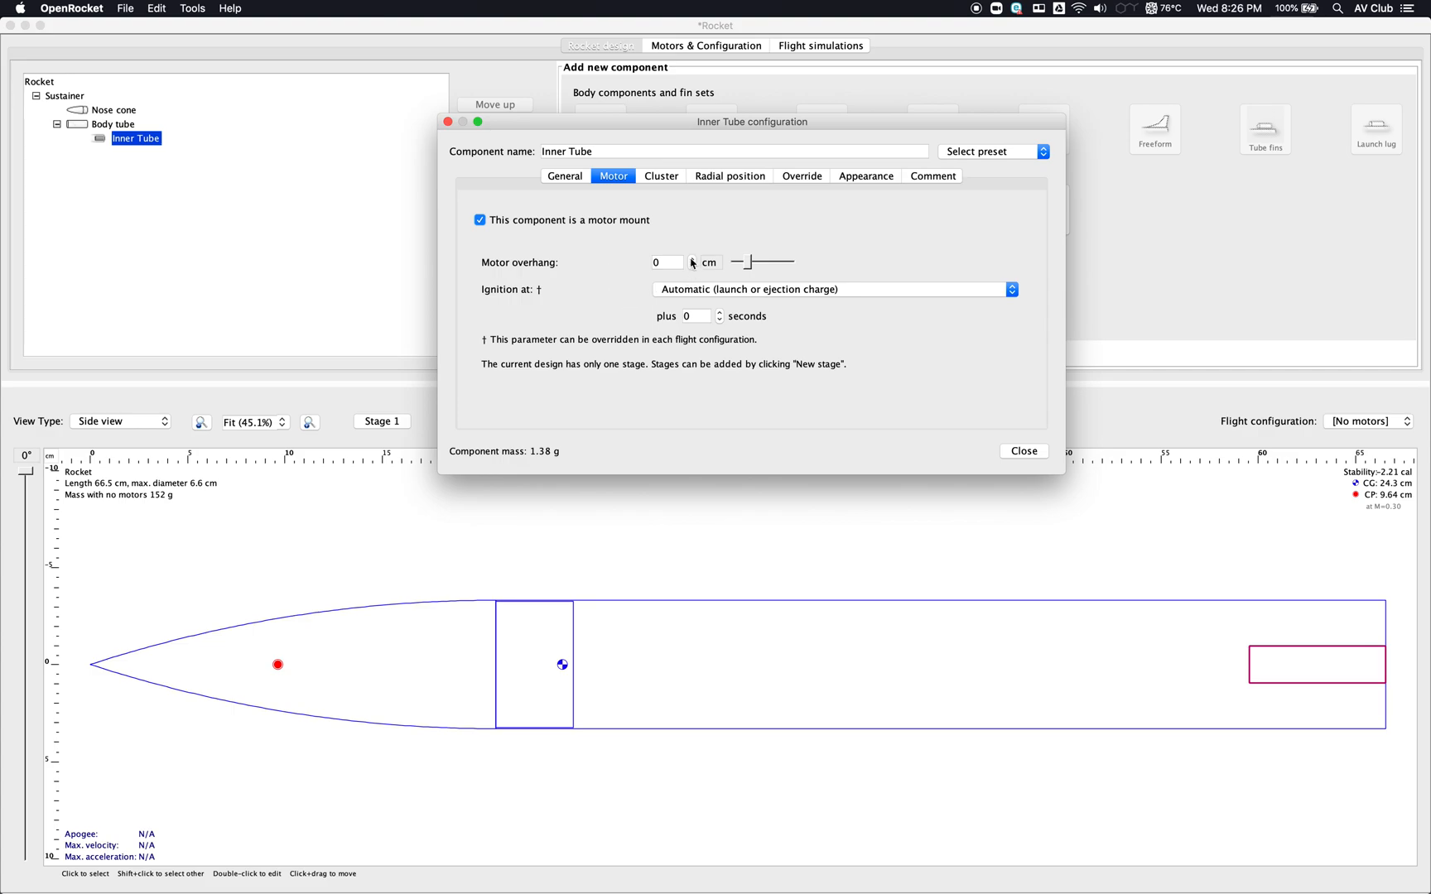
click(662, 178)
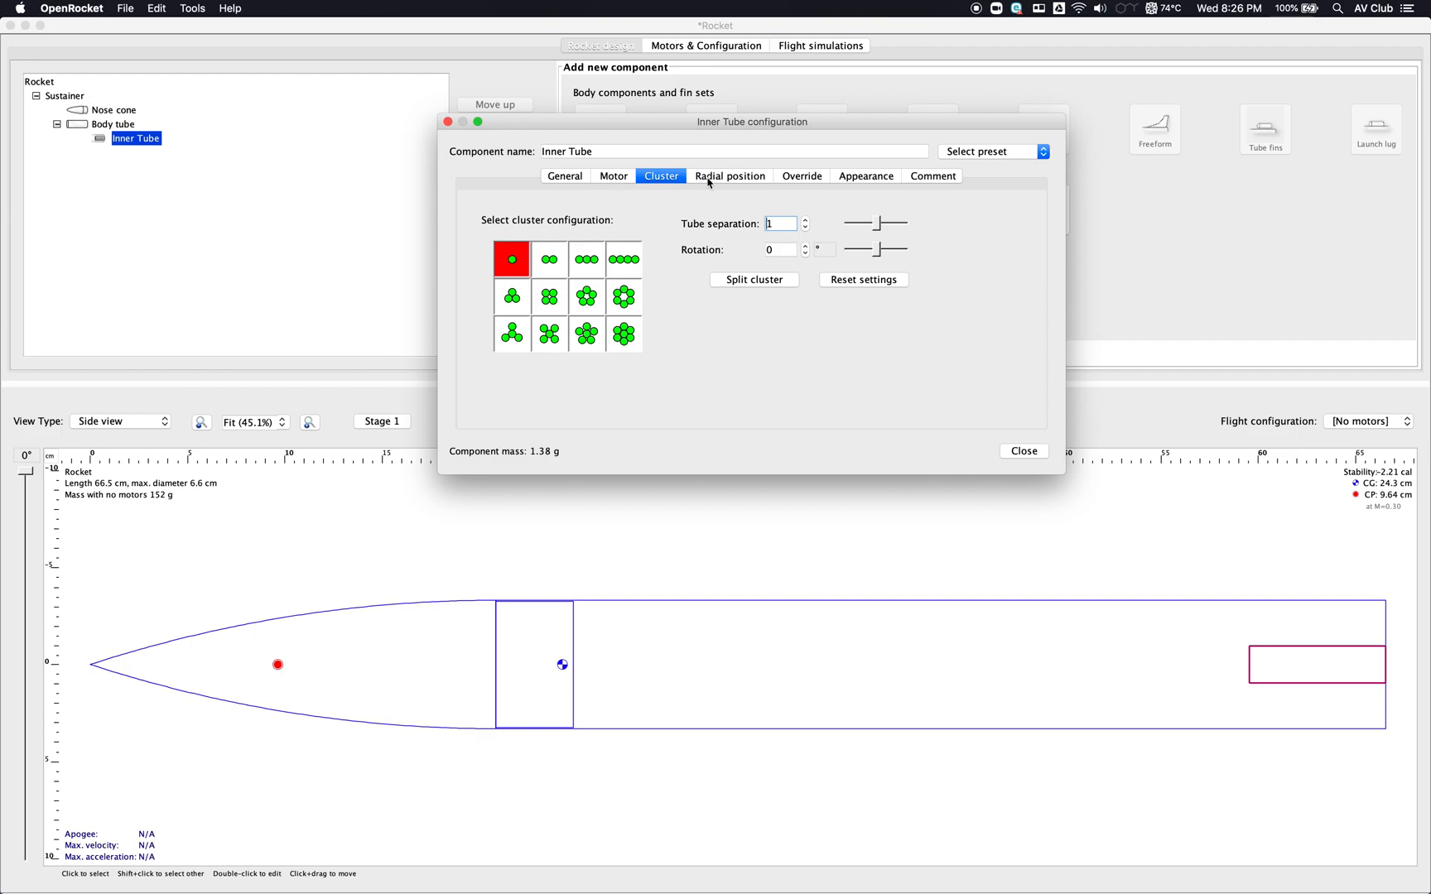
click(614, 178)
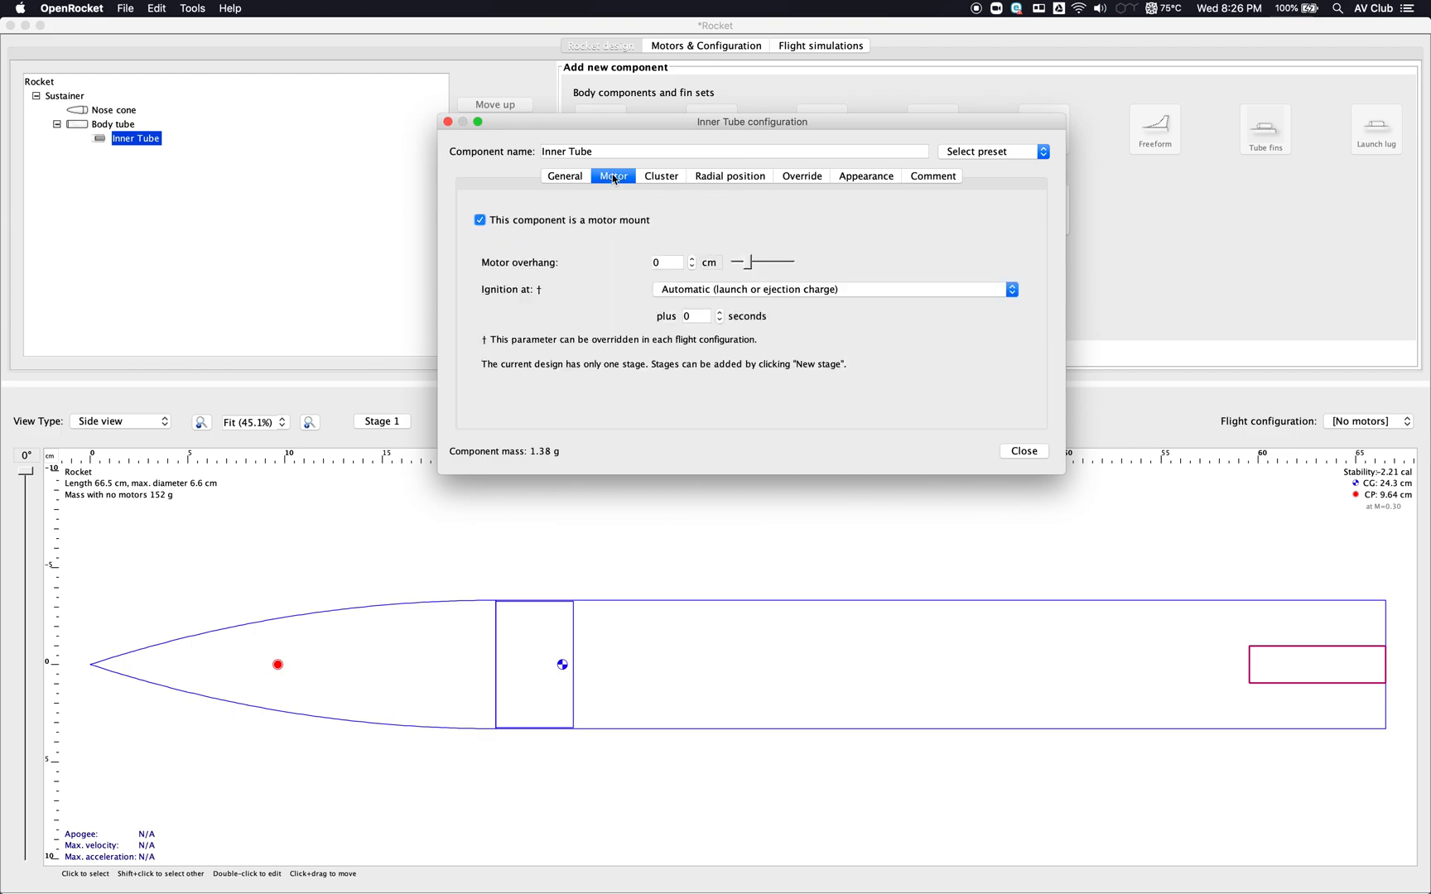
- Set the inner tube's outer diameter to 2.4 cm and its length to 8.2 cm
click(570, 179)
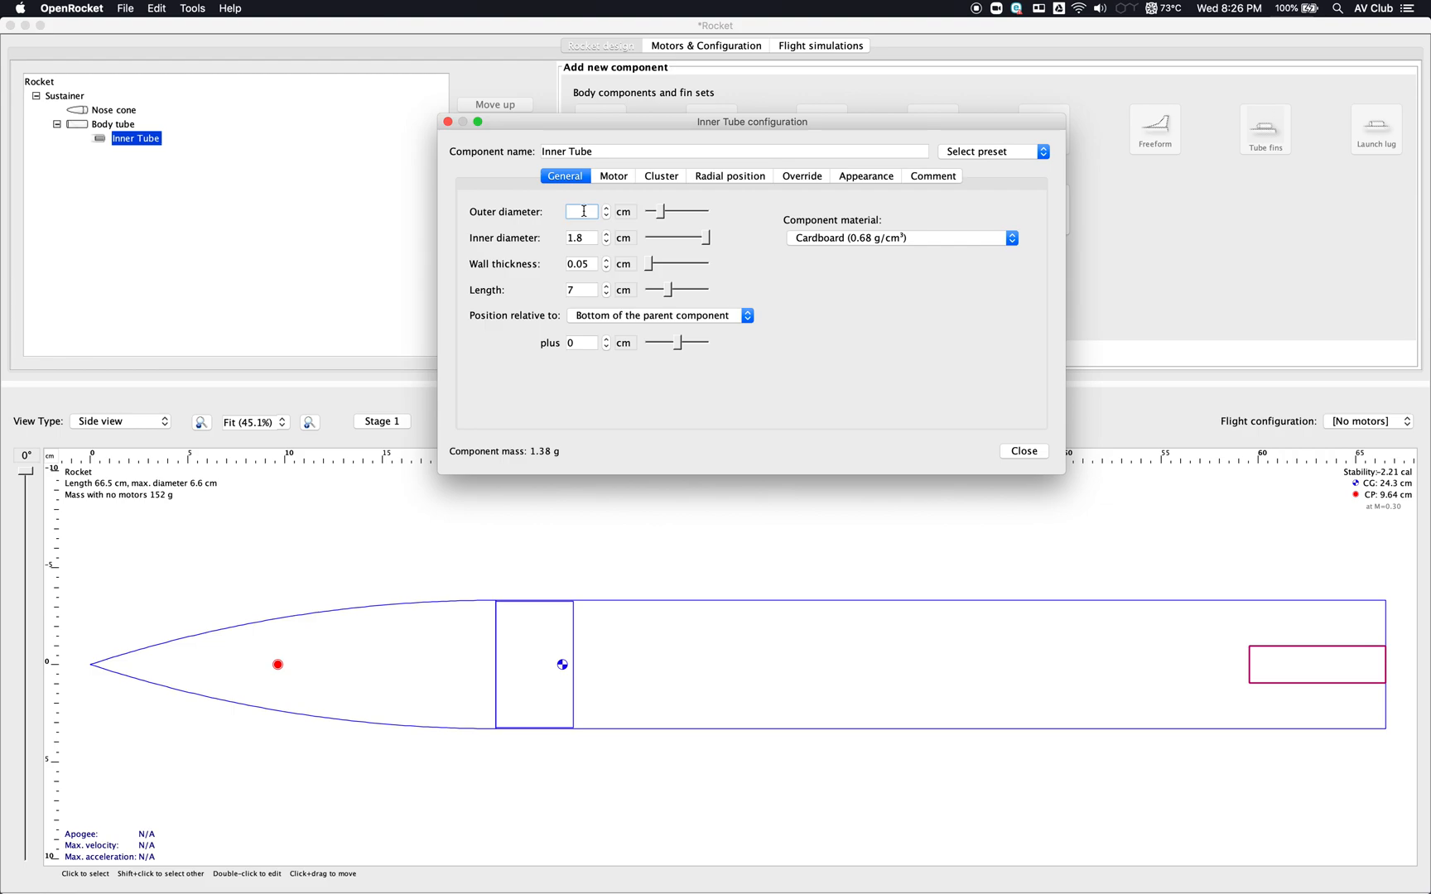
key(Return)
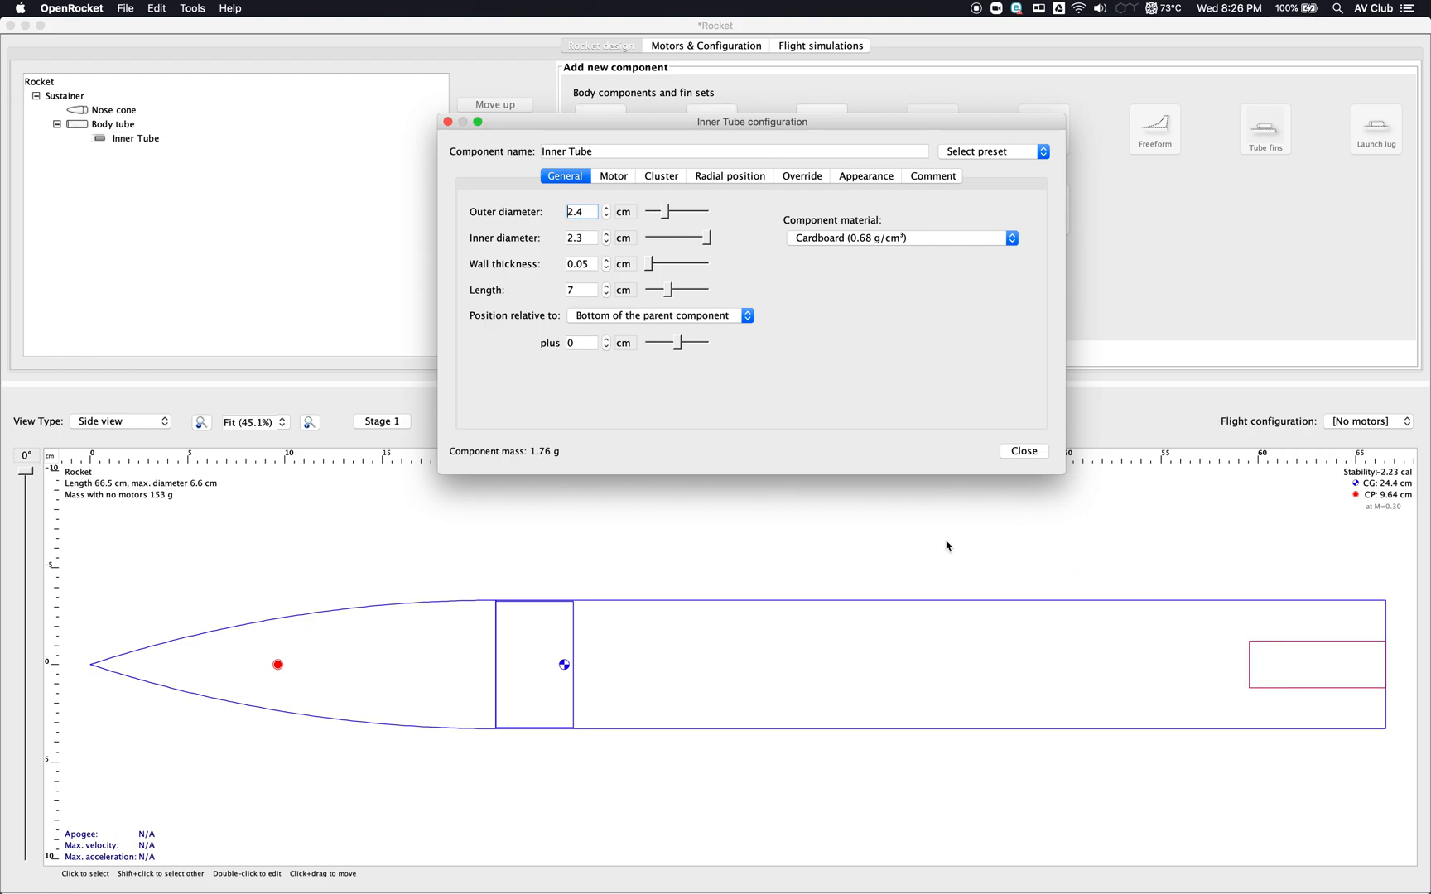
click(587, 289)
text(8.2)
key(Return)
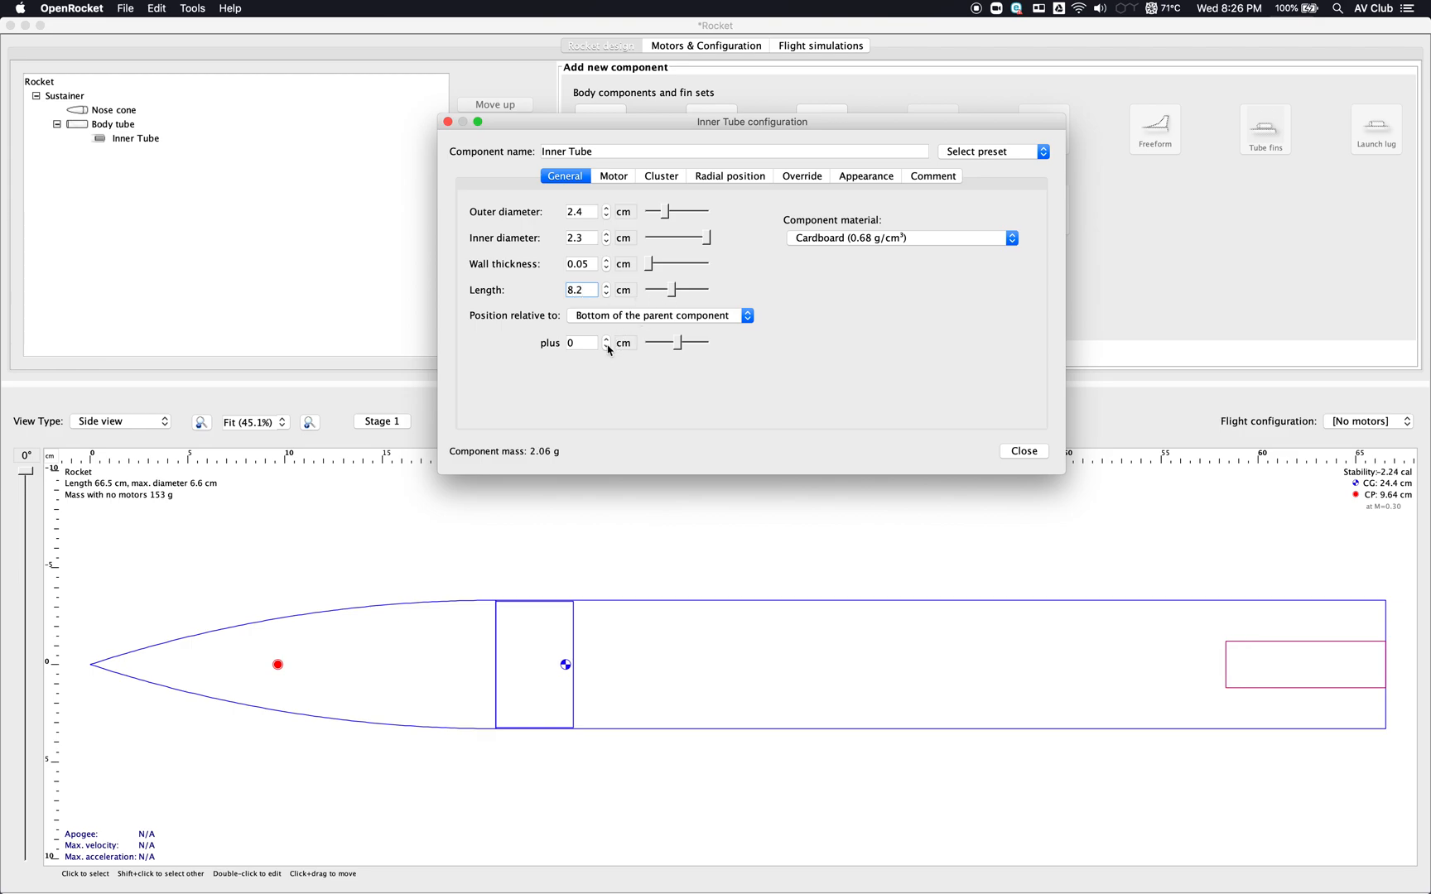
- Offset the inner tube -1 cm from the bottom of the body tube and close its configuration
click(607, 347)
click(617, 177)
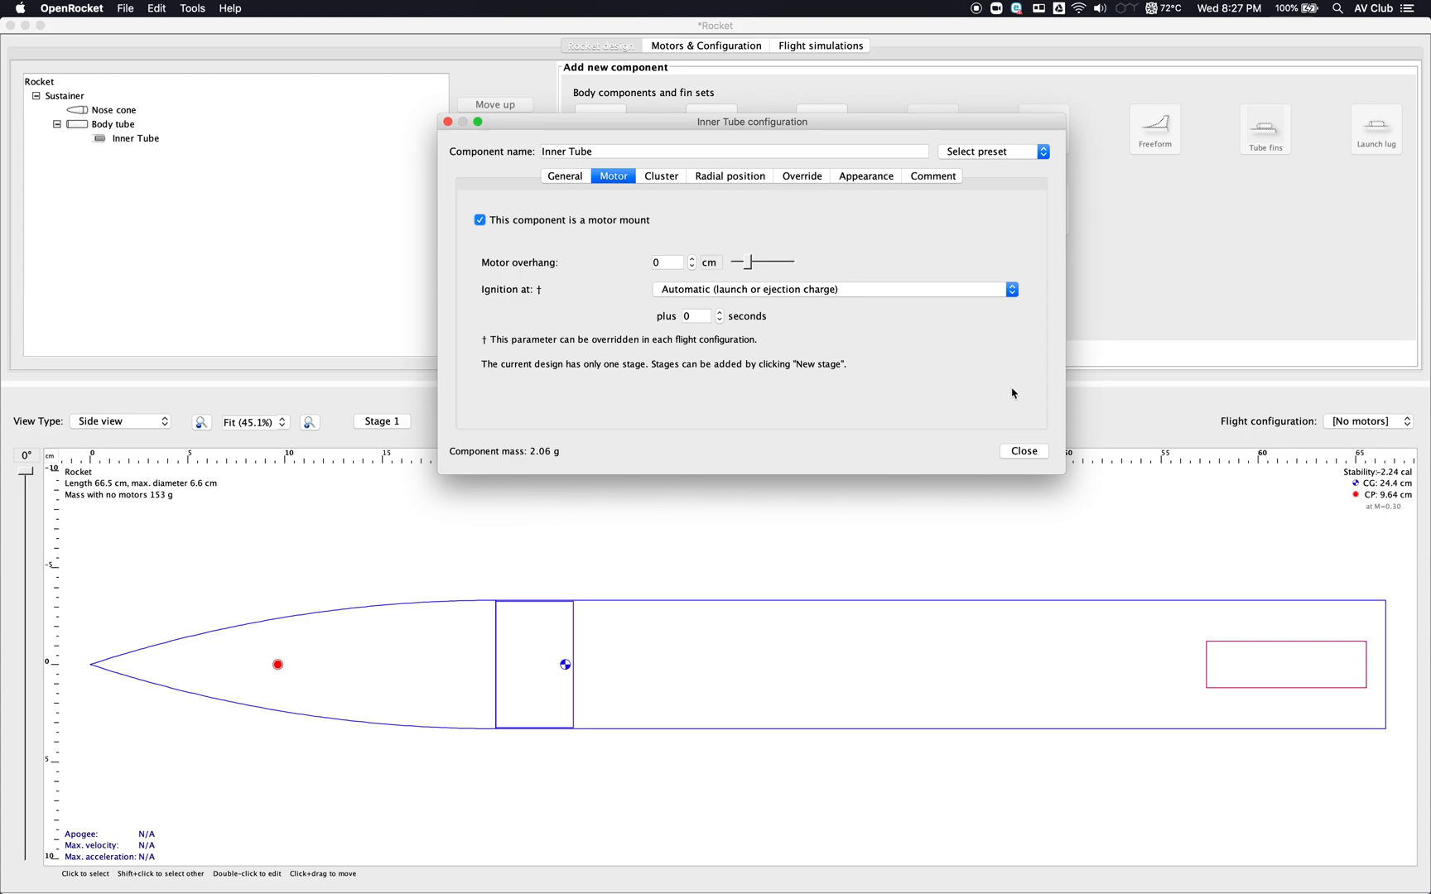
click(1024, 451)
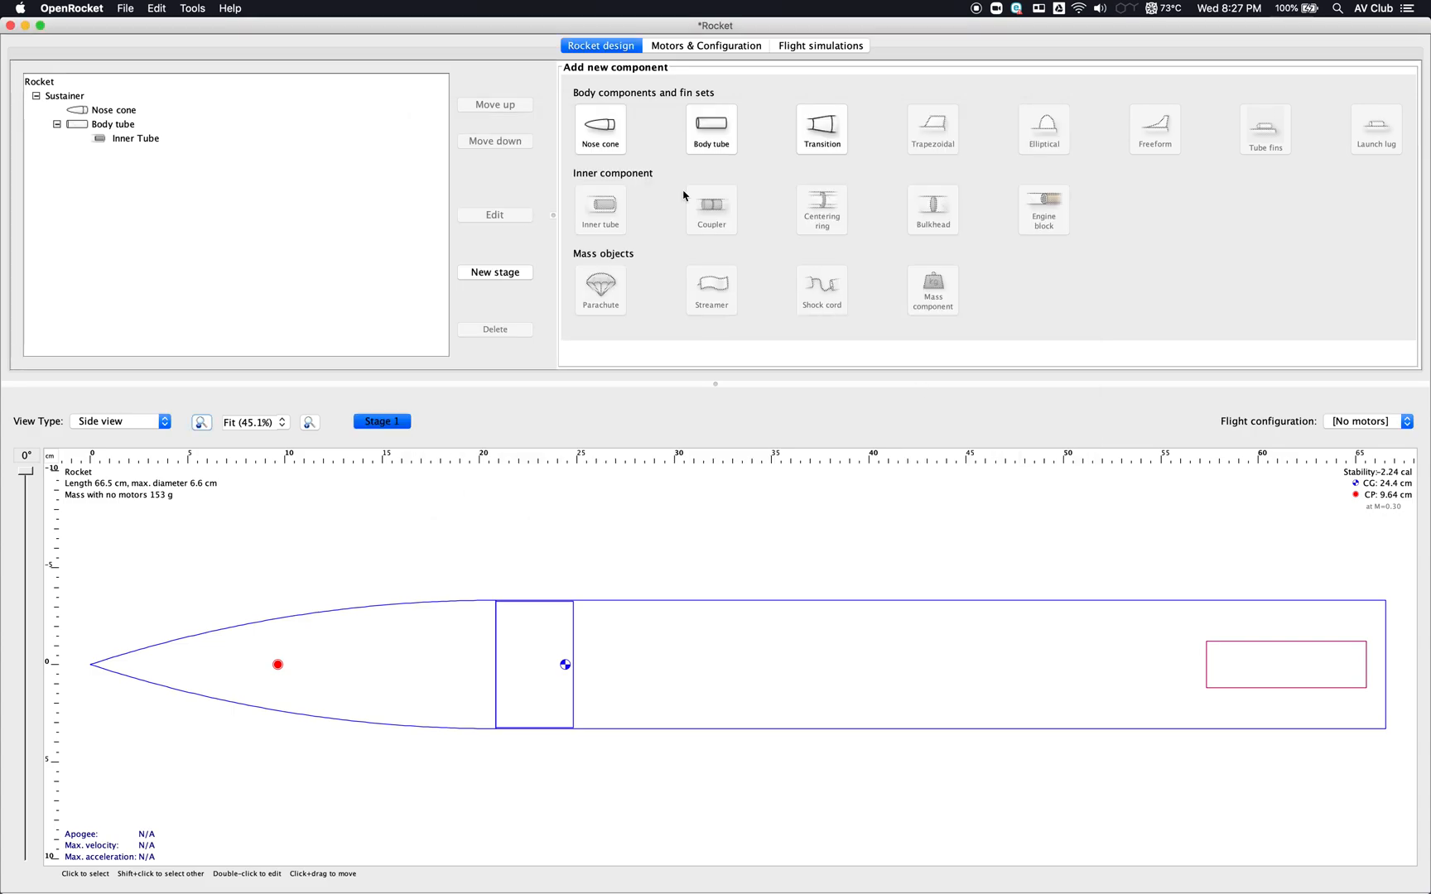
- Add a centering ring to the body tube and set its material to Plywood (birch) (0.63 g/cm³)
click(859, 642)
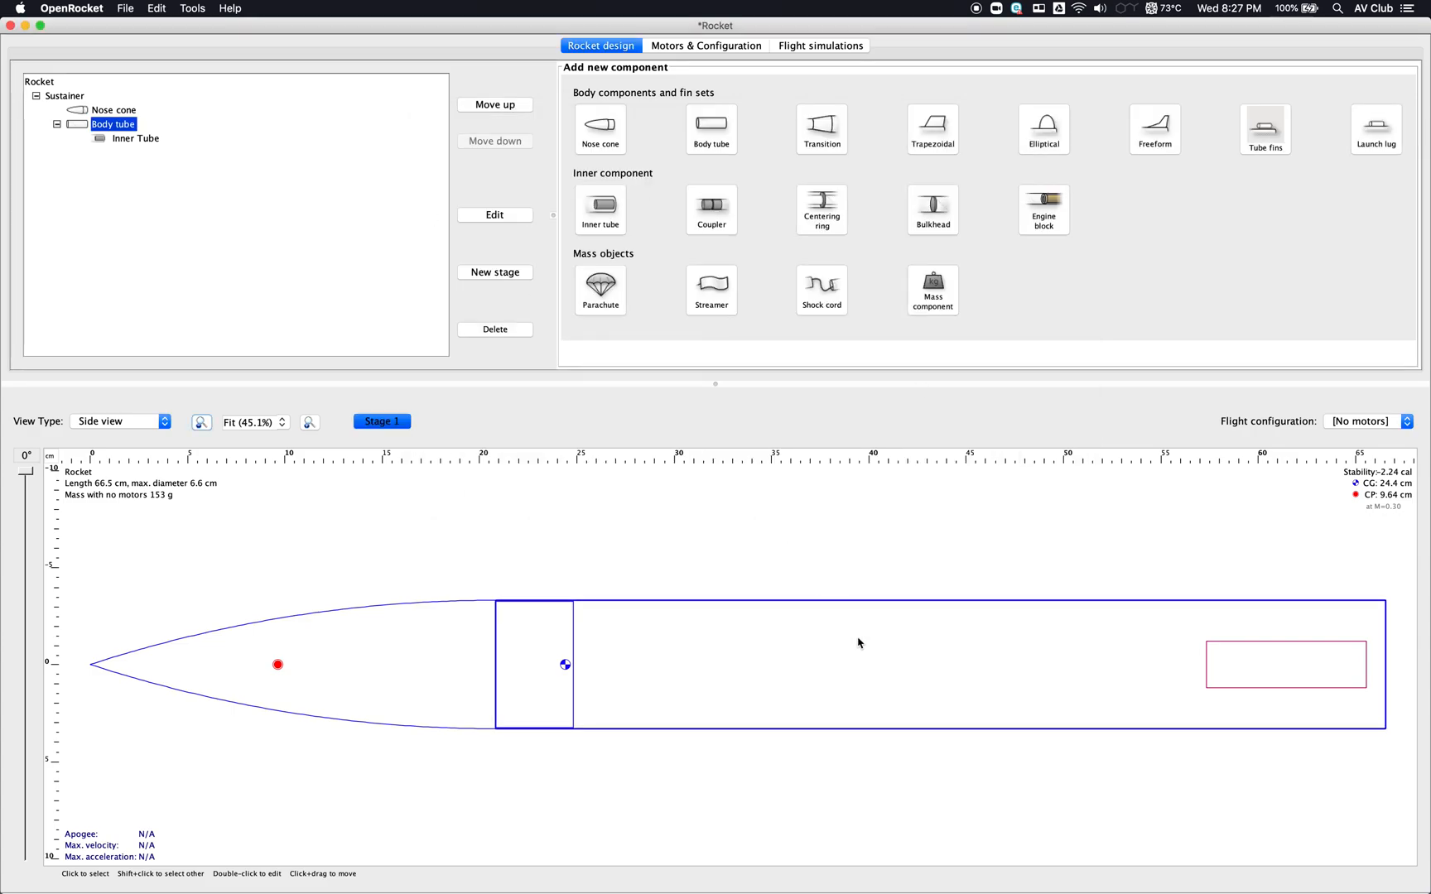
click(832, 223)
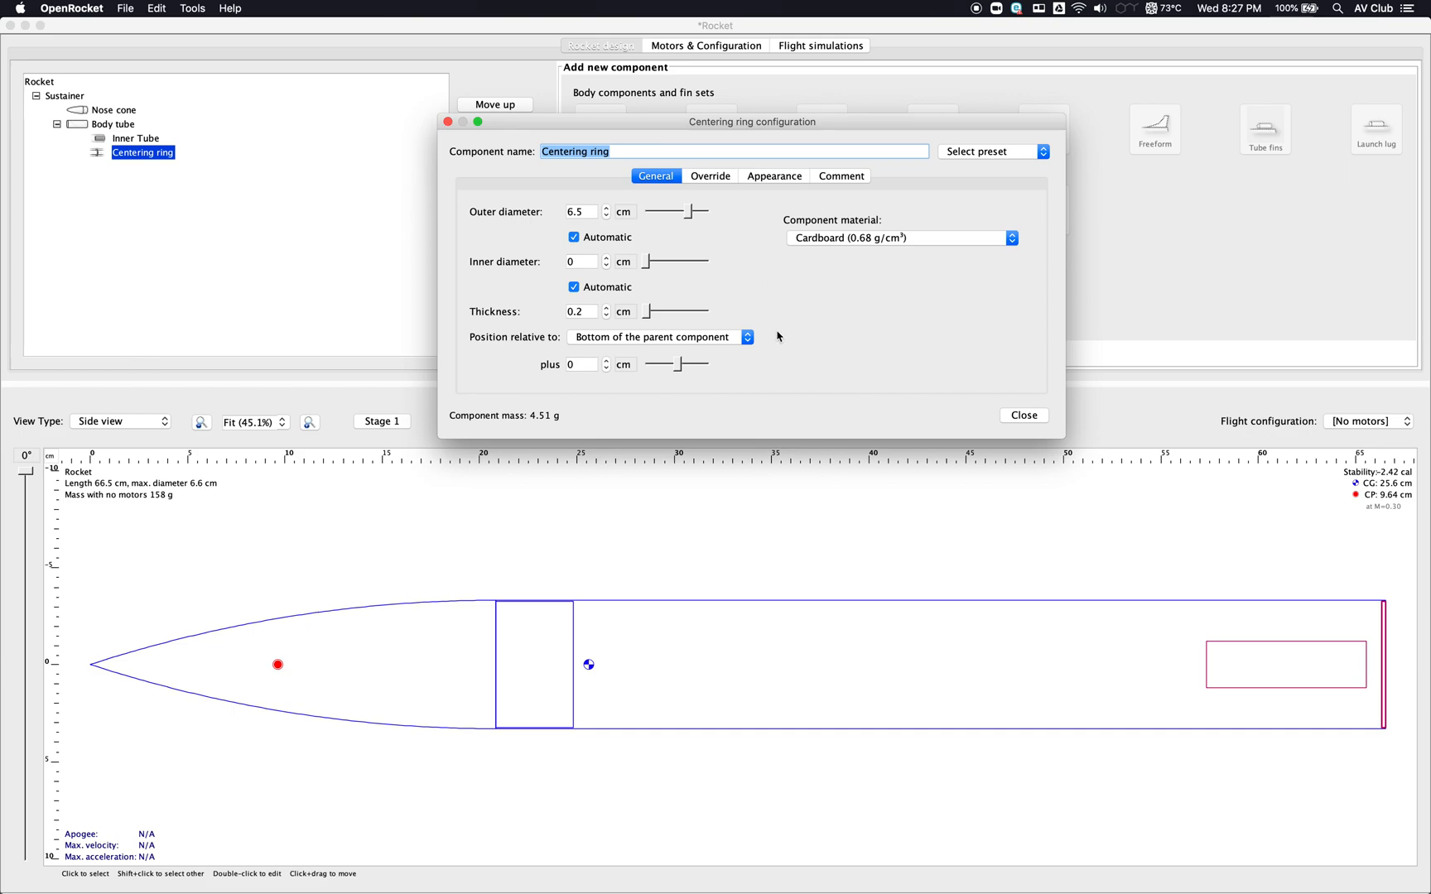
click(895, 240)
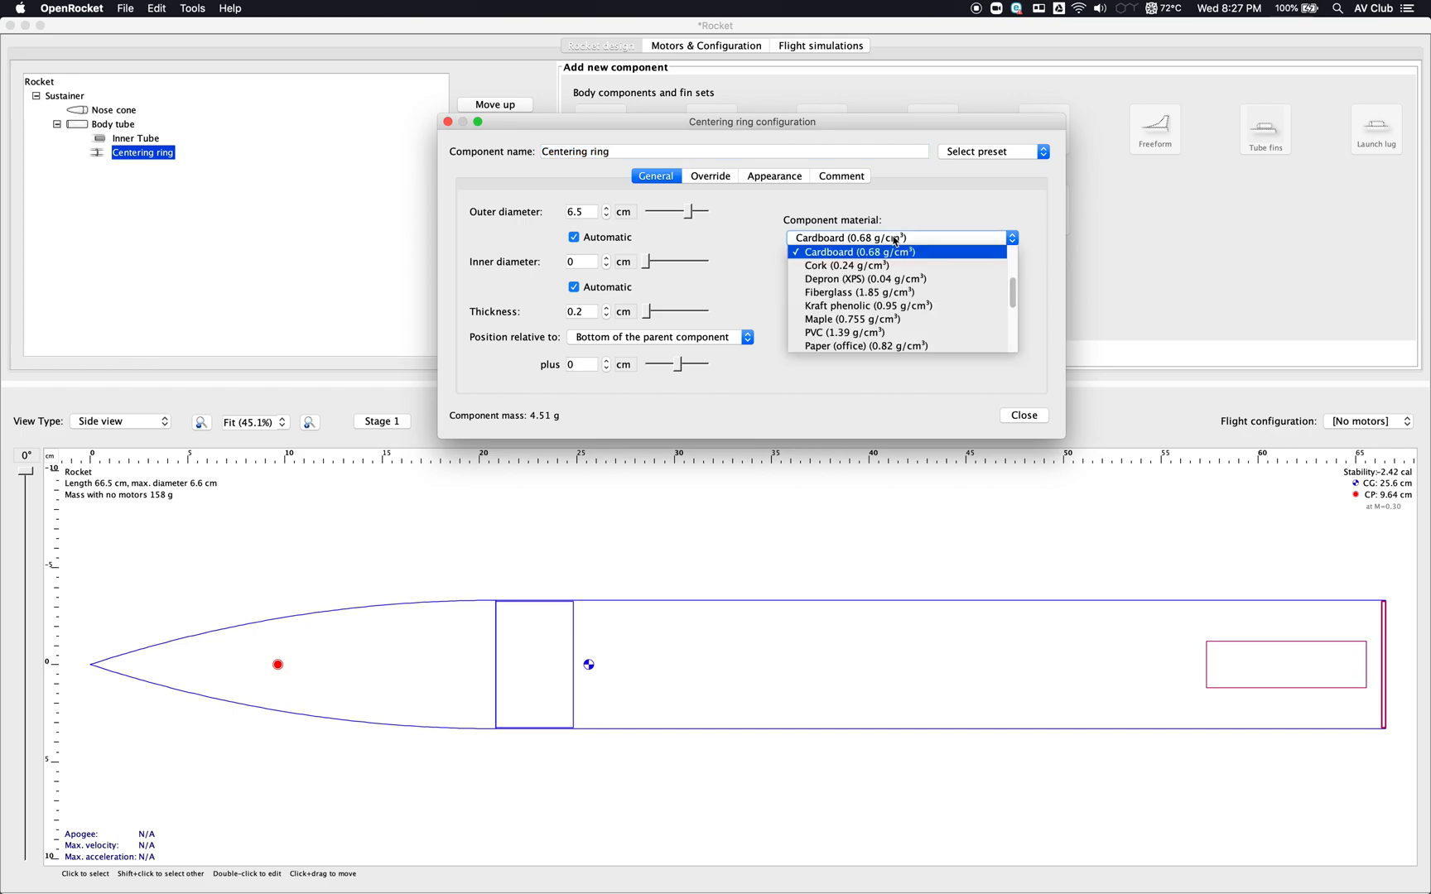
scroll(900, 305, down, 3)
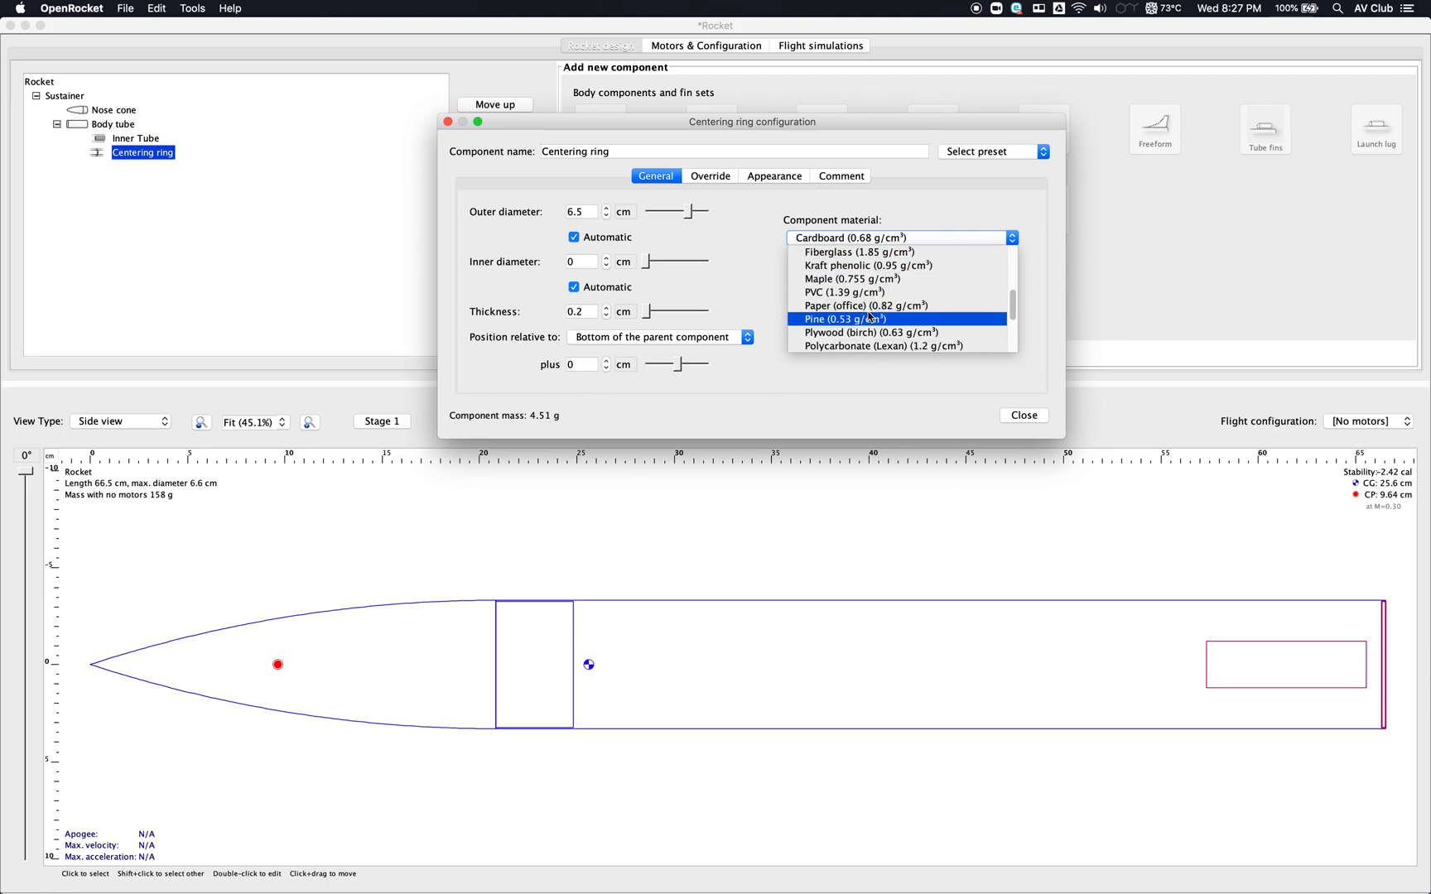
click(871, 332)
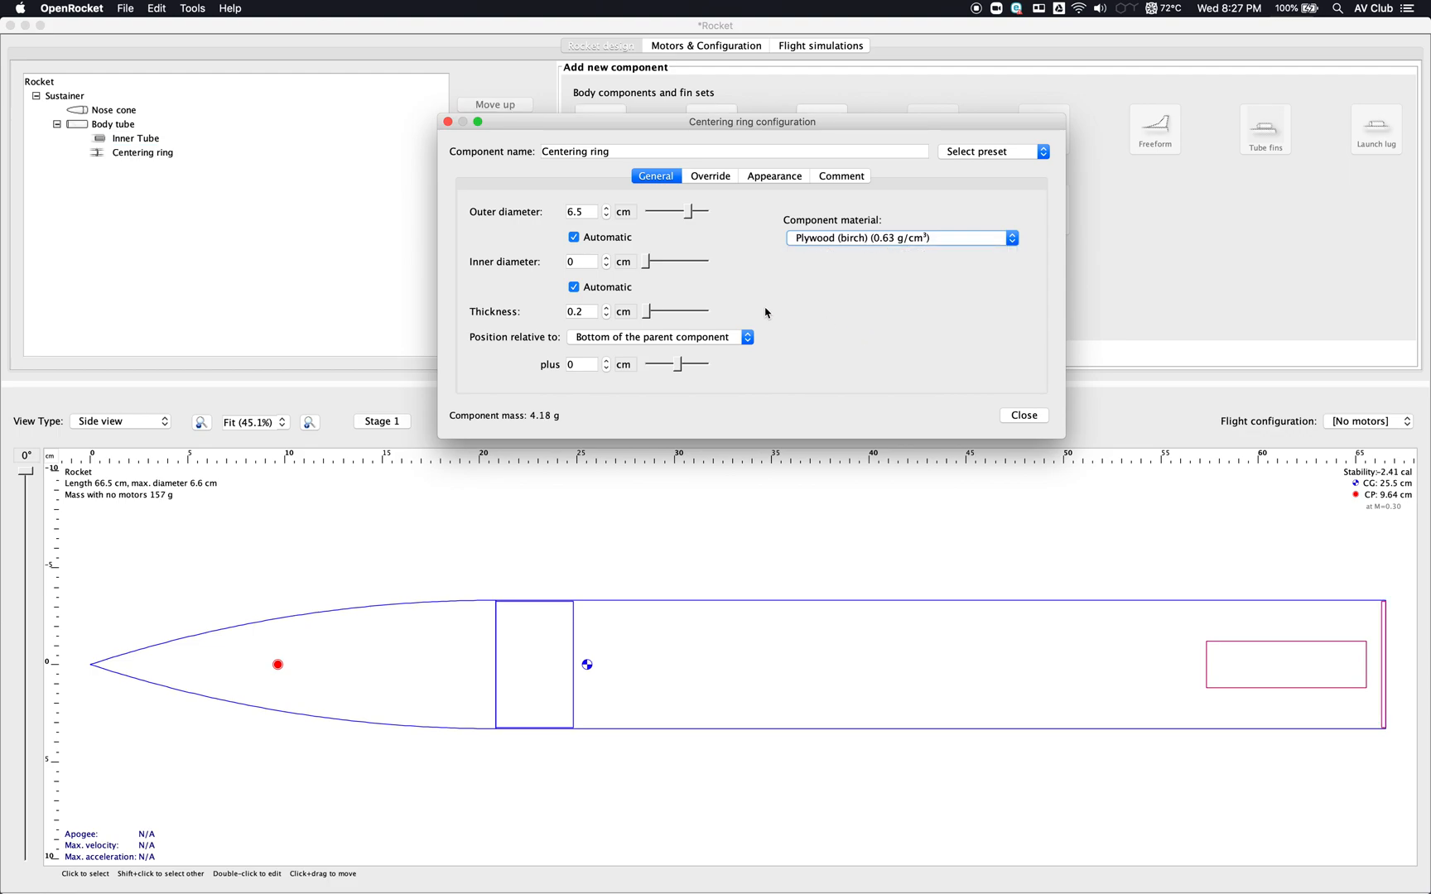
- Give the centering ring a 0.3 cm thickness and offset it -2 cm from the bottom of the body tube
click(592, 311)
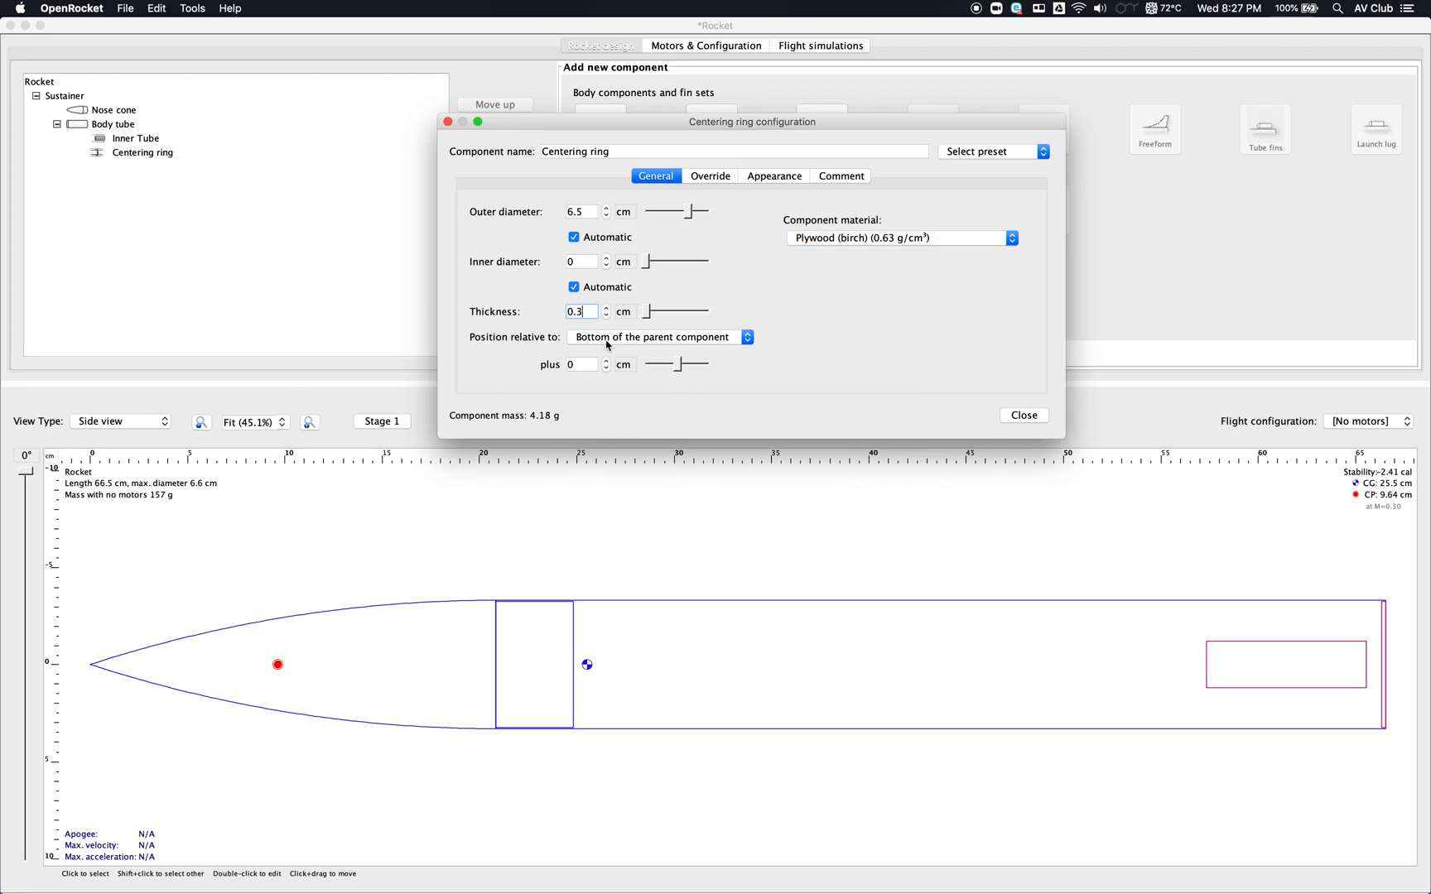
click(606, 370)
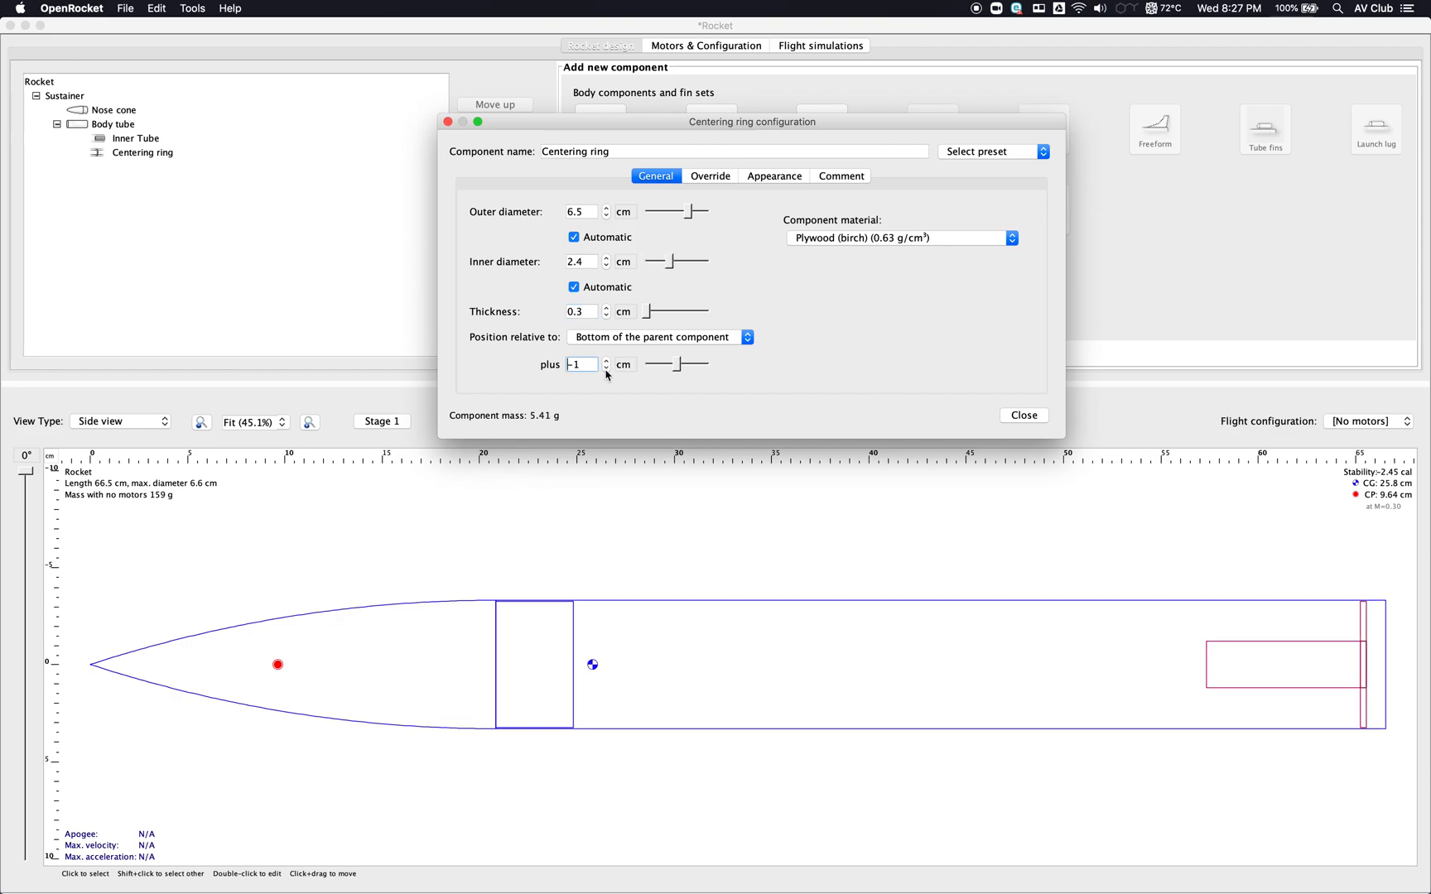
click(606, 370)
click(606, 362)
click(606, 370)
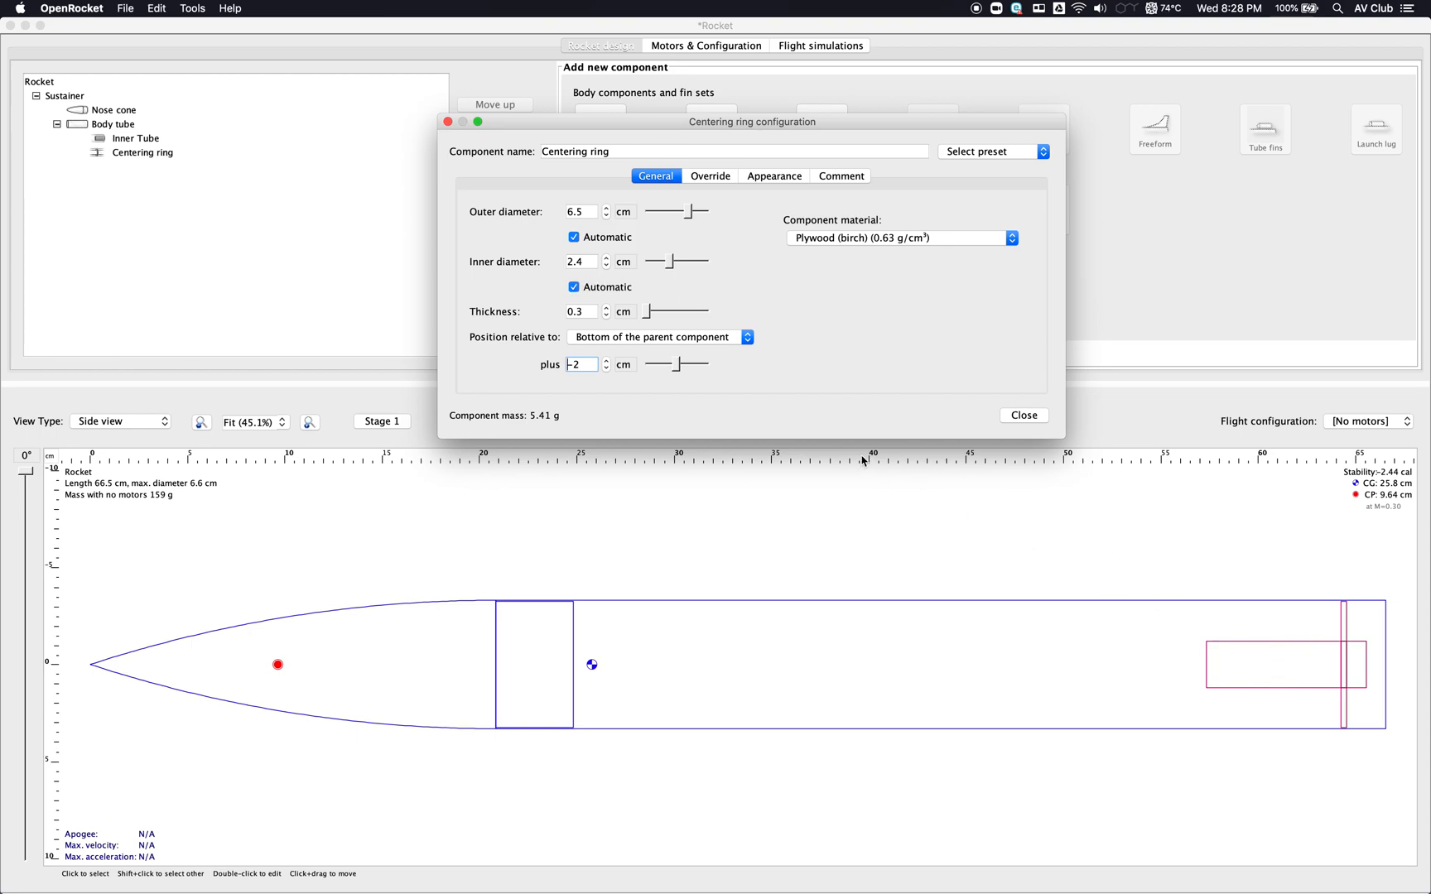
click(1024, 423)
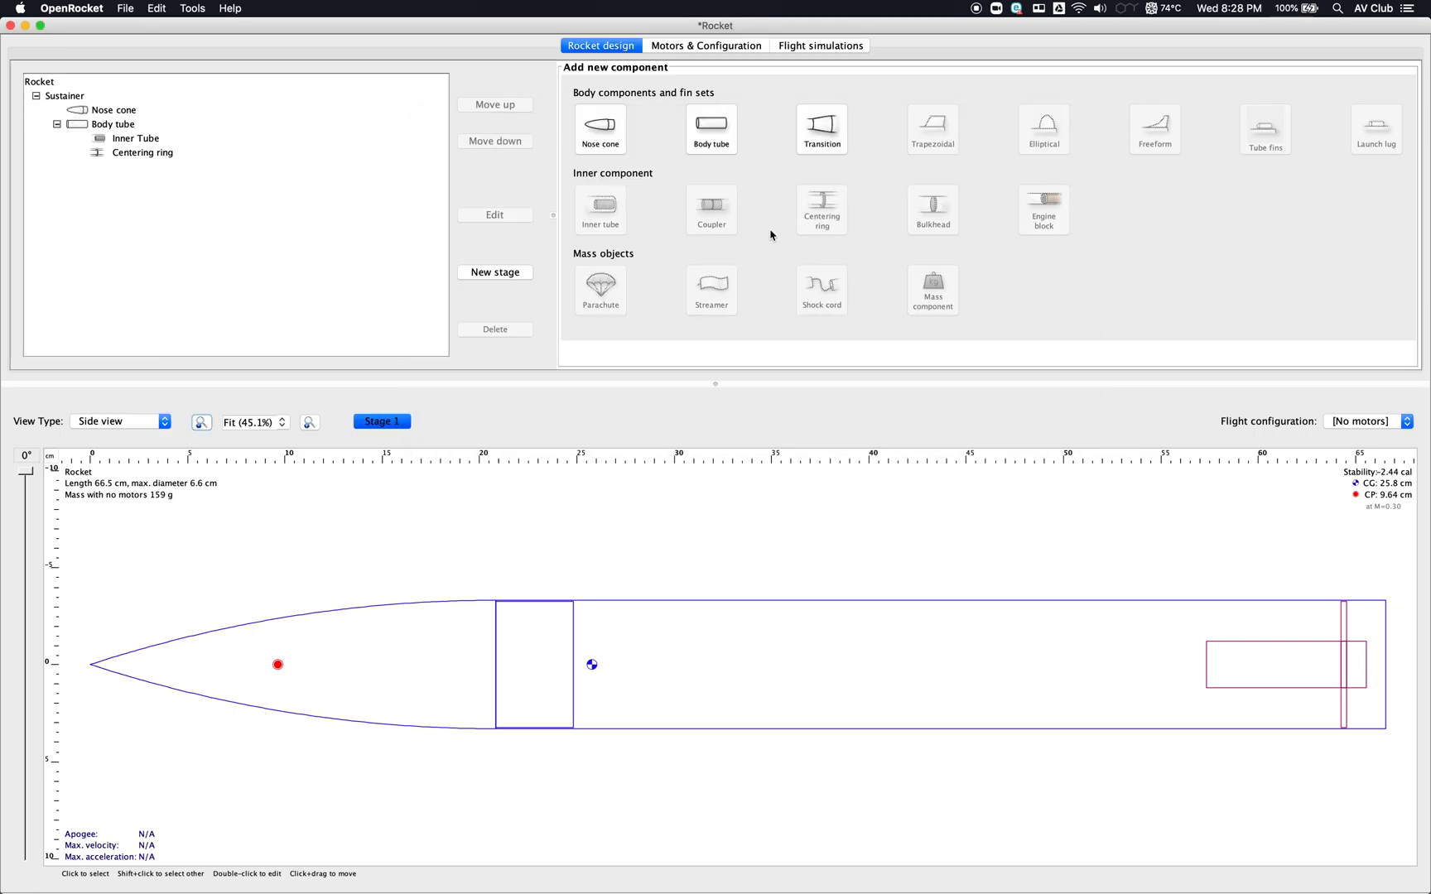
- Add a second centering ring to the body tube, made of Plywood (birch) (0.63 g/cm³)
click(786, 663)
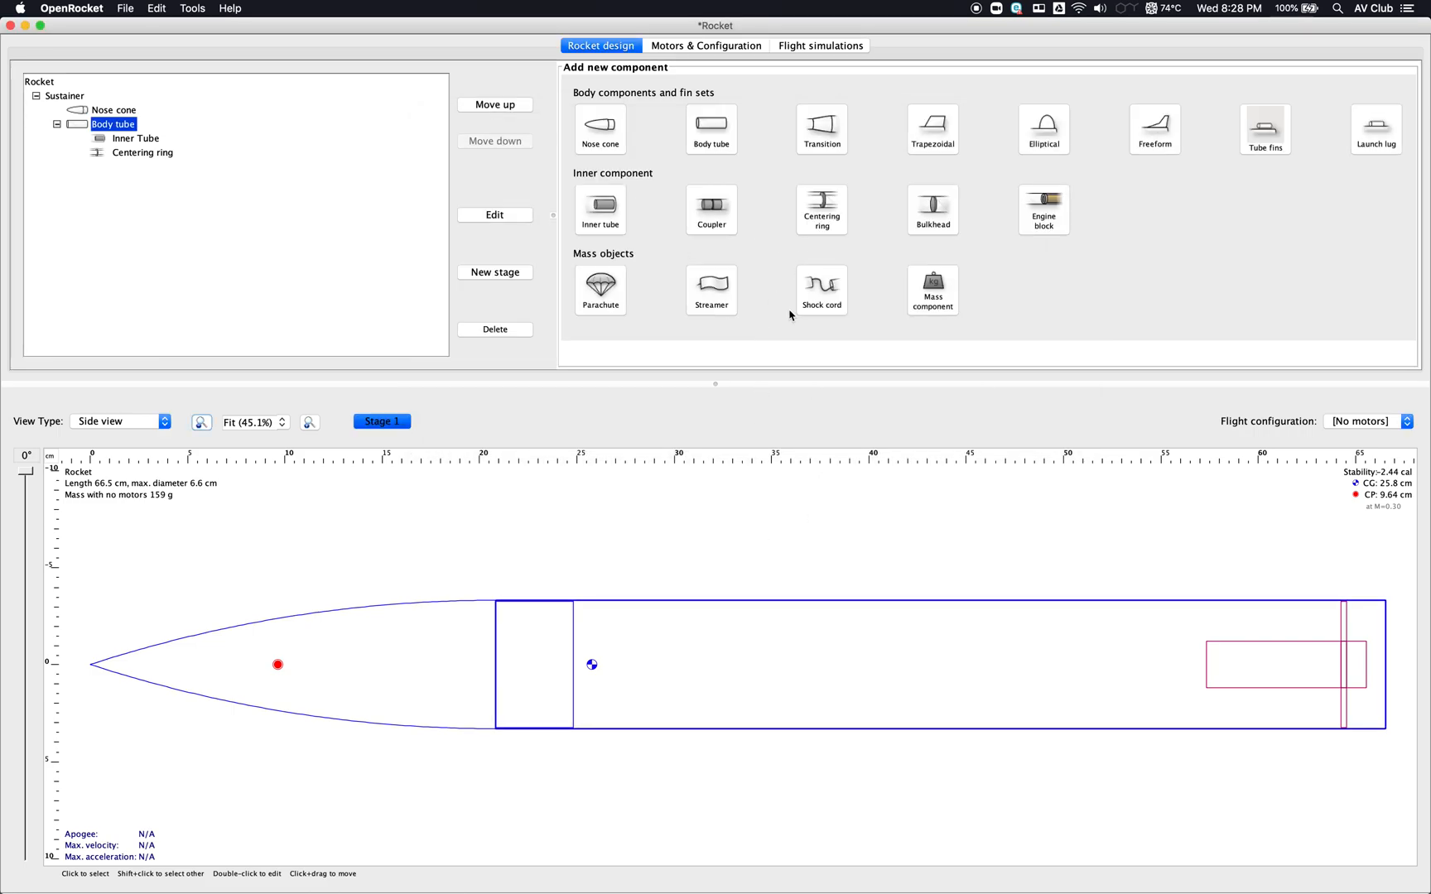
click(829, 225)
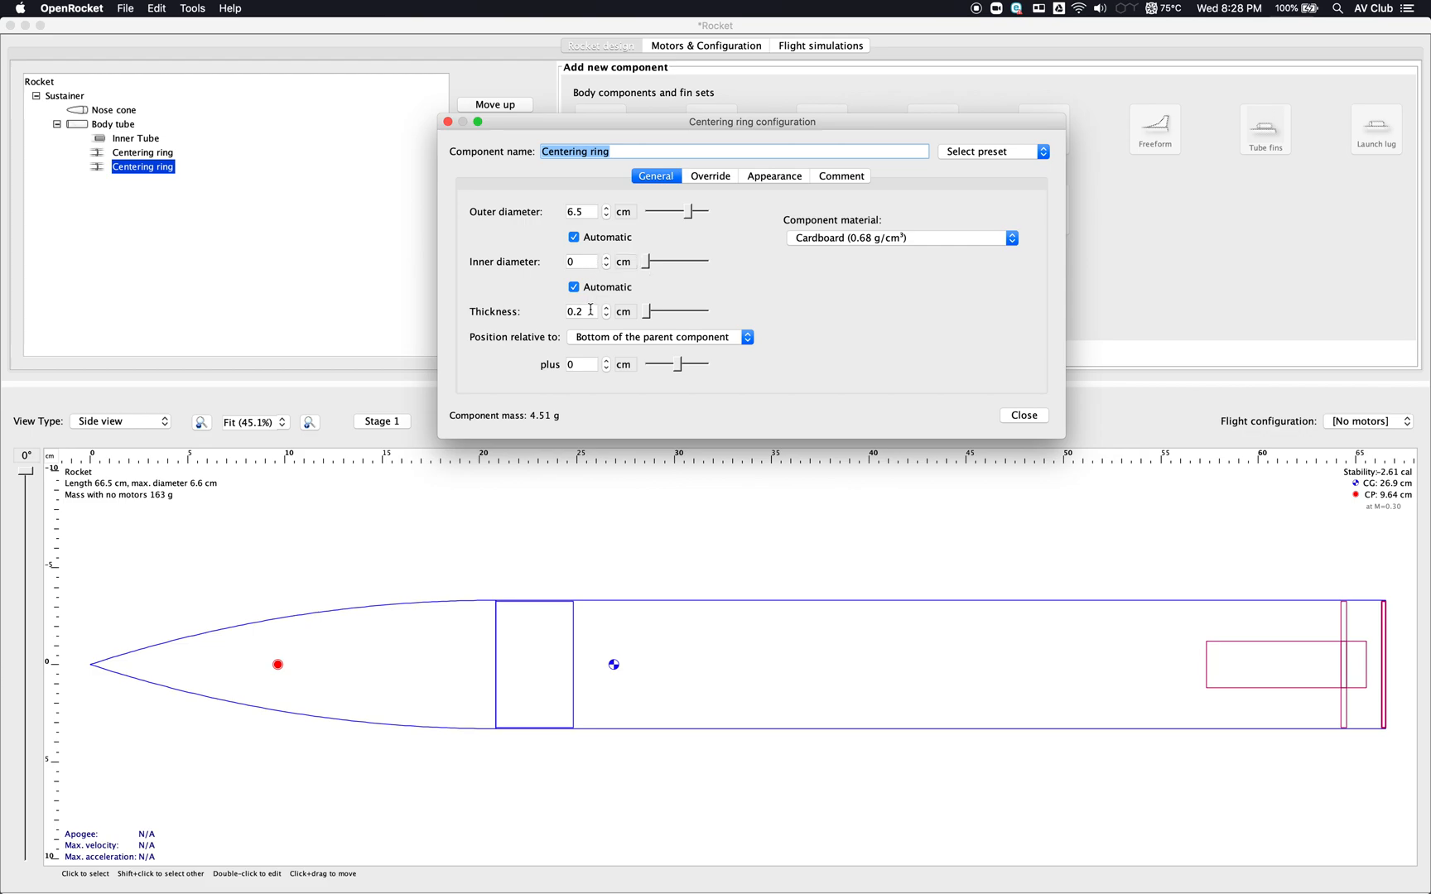
click(816, 238)
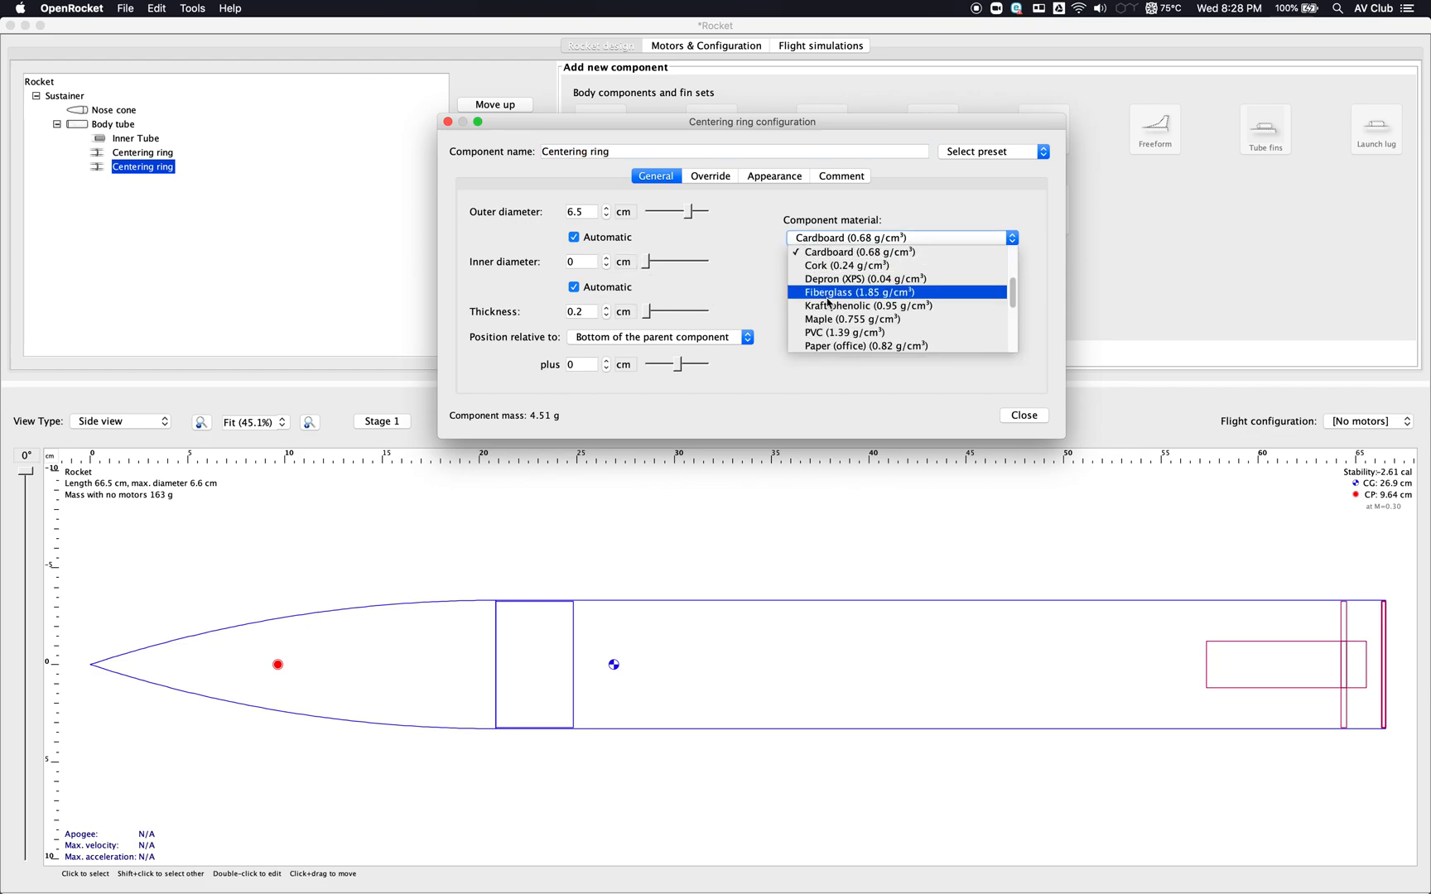
scroll(832, 314, down, 4)
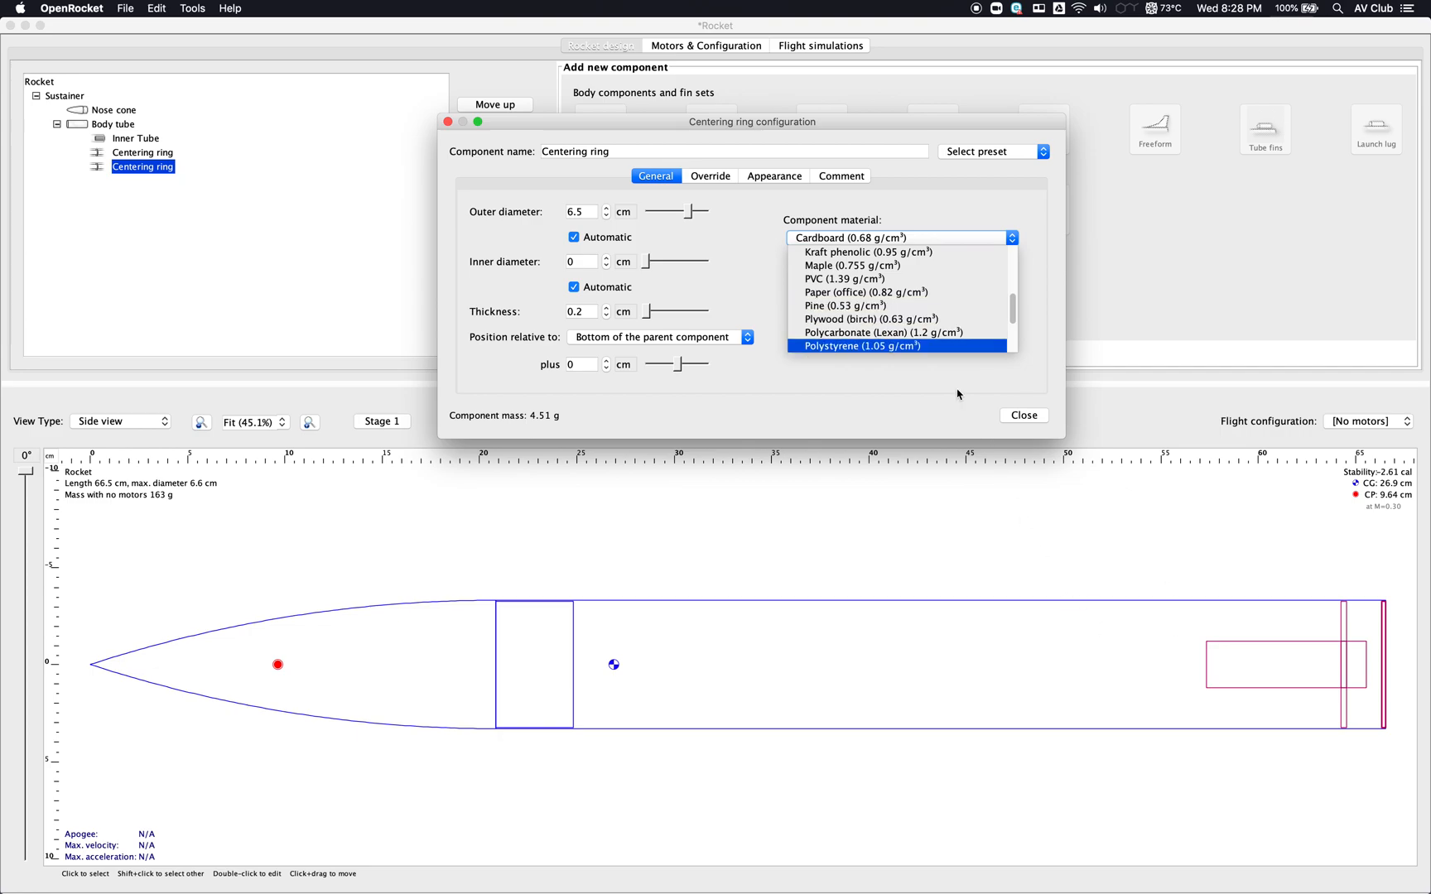
click(889, 323)
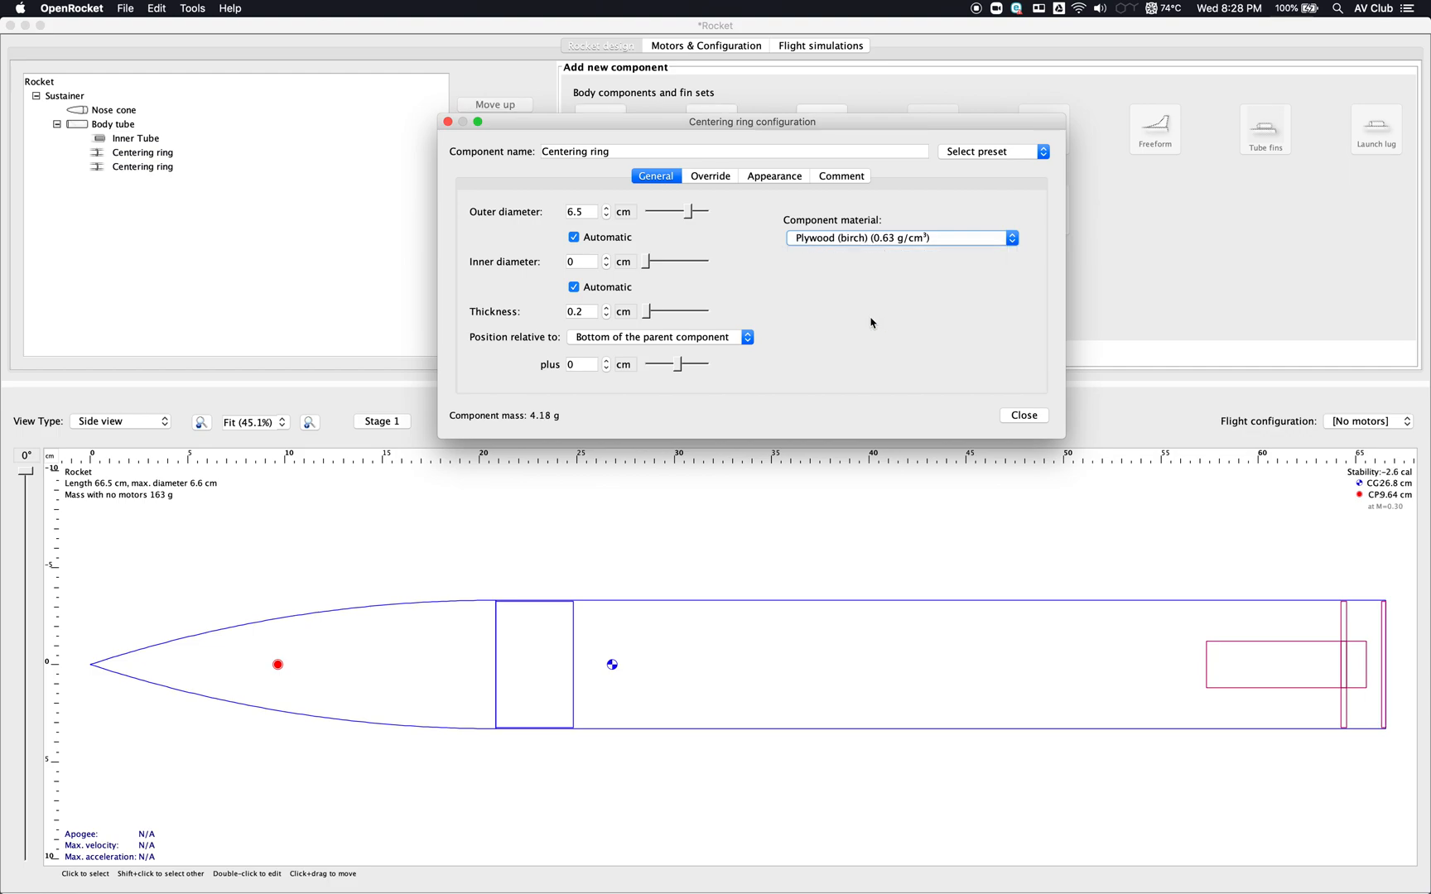
- Offset the second centering ring -8 cm from the bottom of the body tube, near the motor mount's forward end
click(607, 369)
click(607, 369)
click(607, 369)
click(607, 370)
click(607, 369)
click(607, 369)
click(607, 369)
click(607, 370)
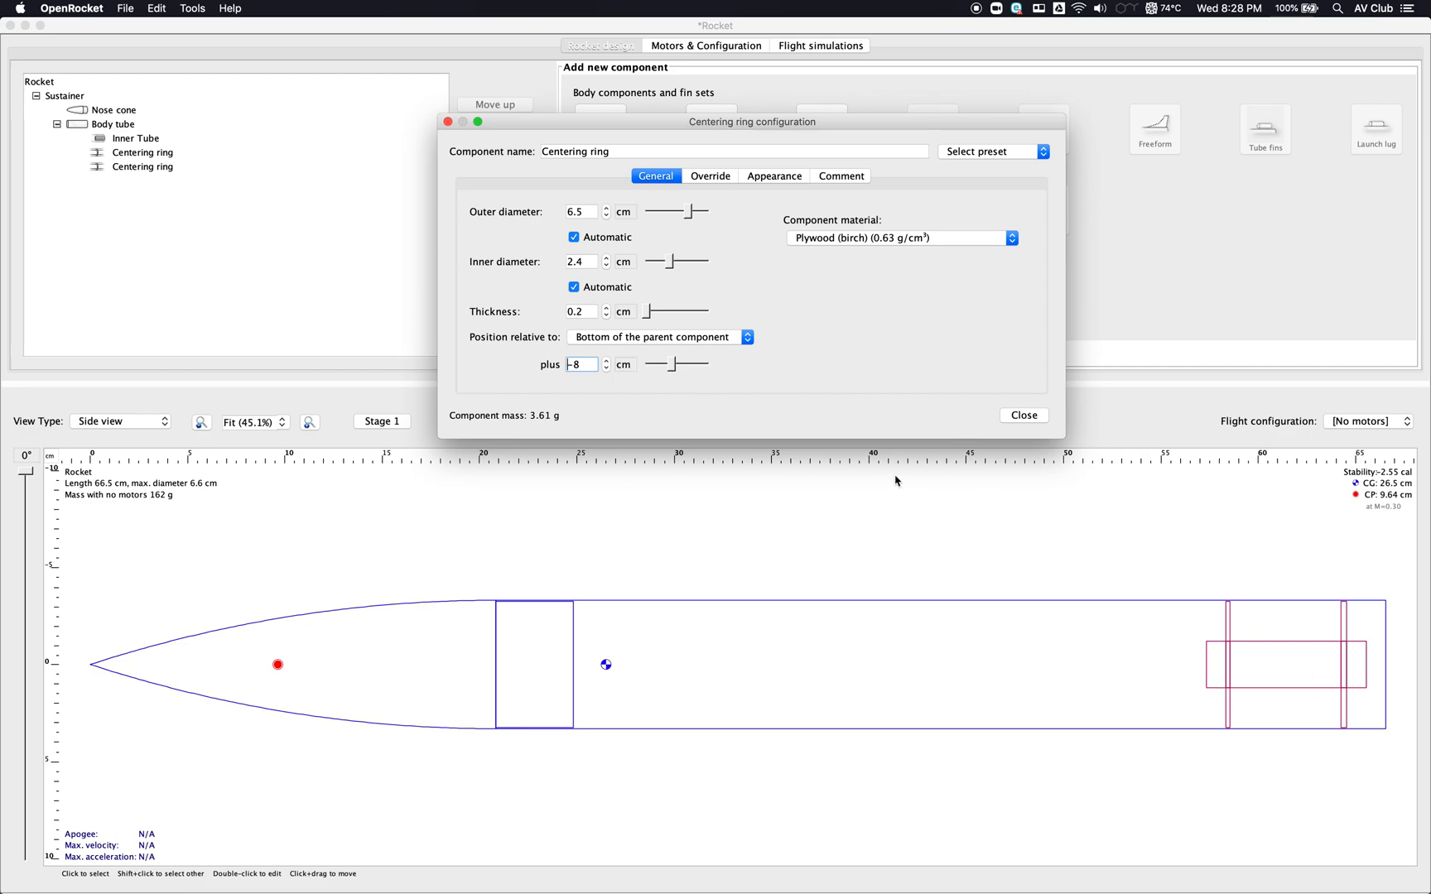
- Set the second centering ring's thickness to 0.3 cm and close its configuration
click(592, 312)
text(3)
key(Return)
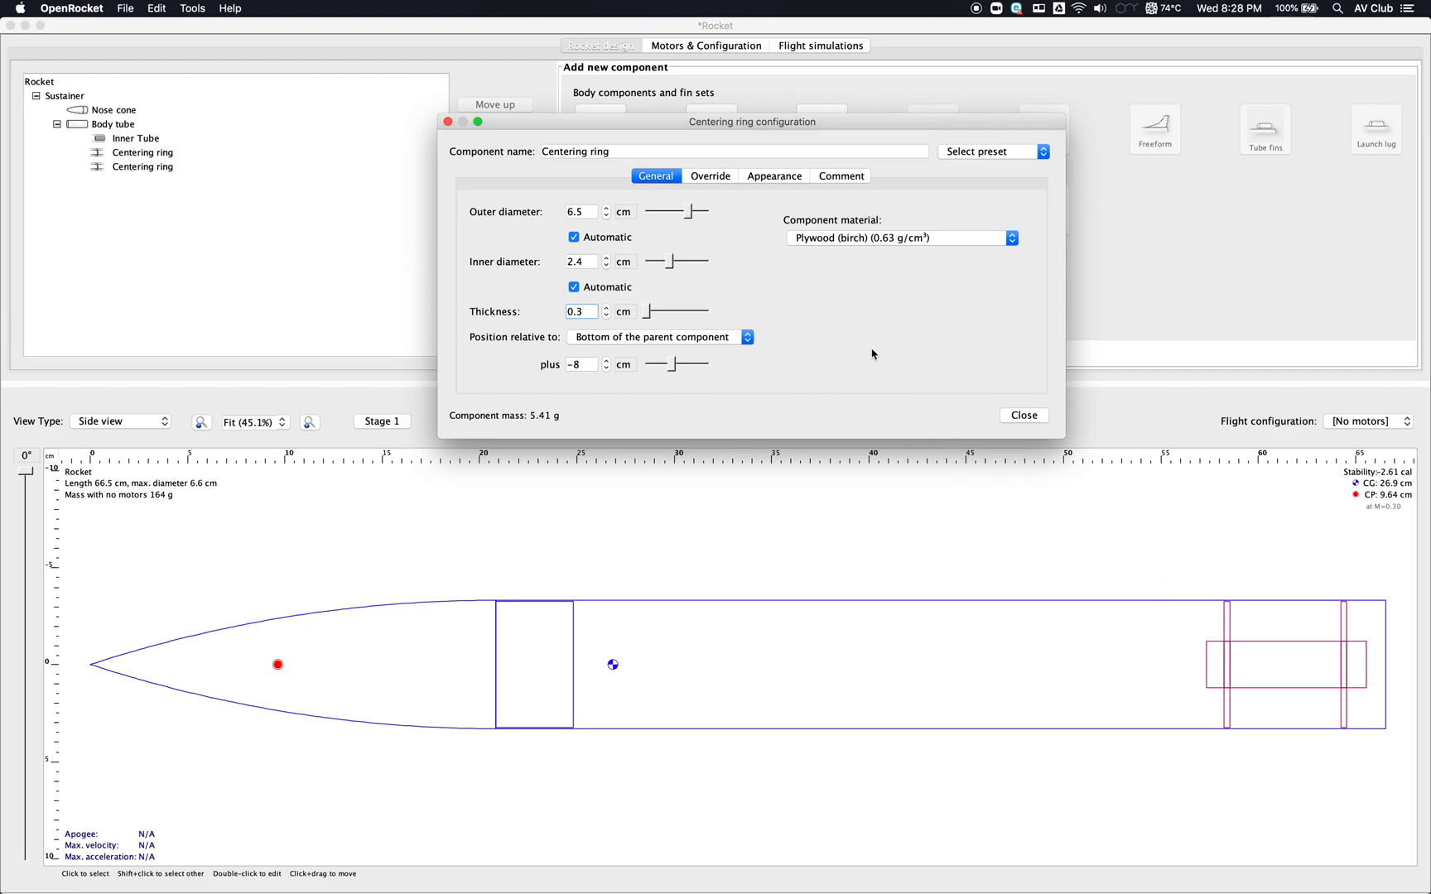
click(1024, 416)
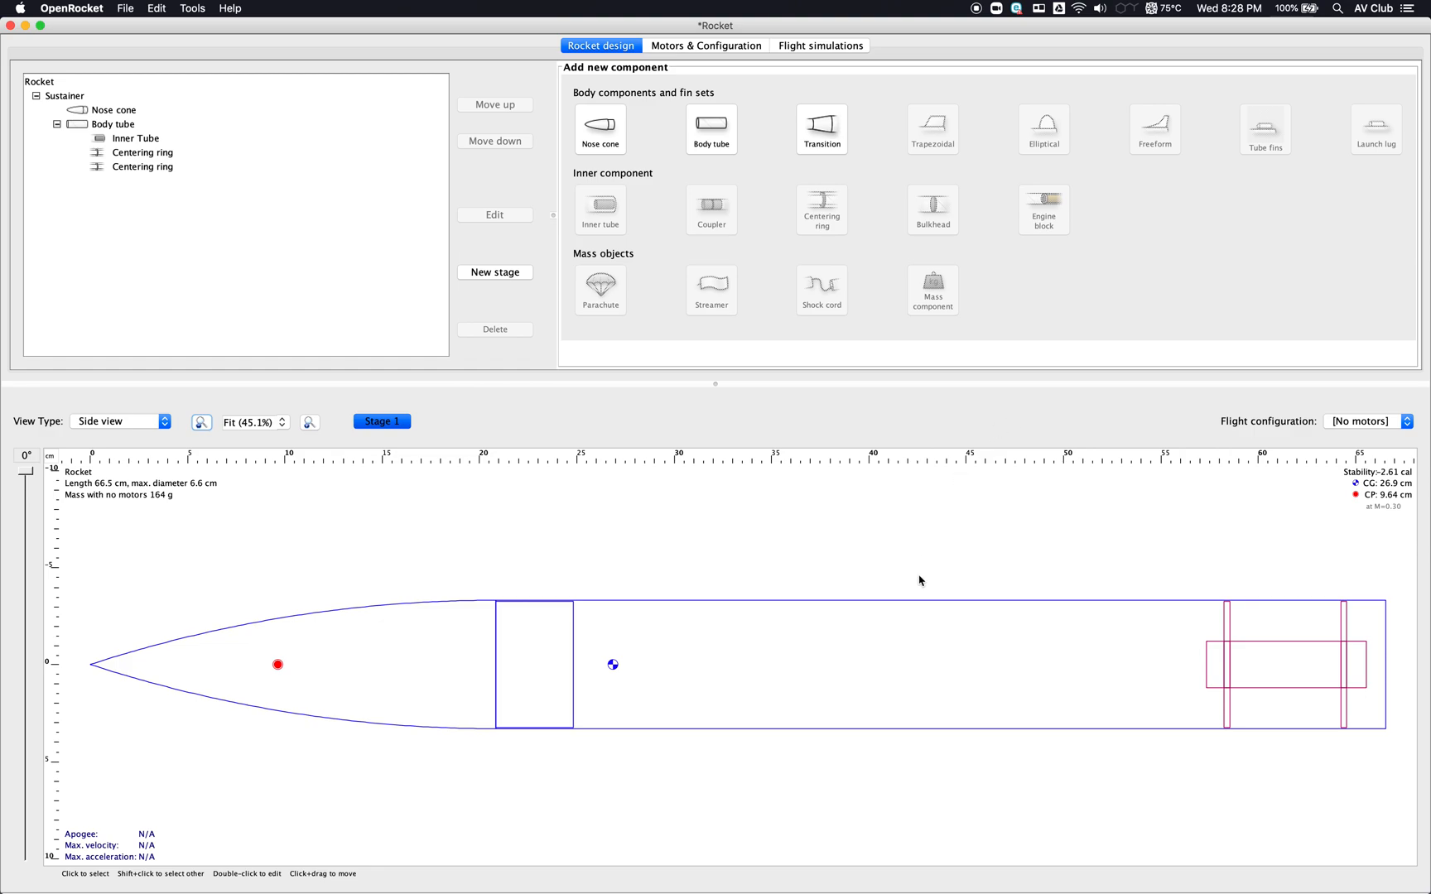
- Add a trapezoidal fin set to the body tube
click(865, 676)
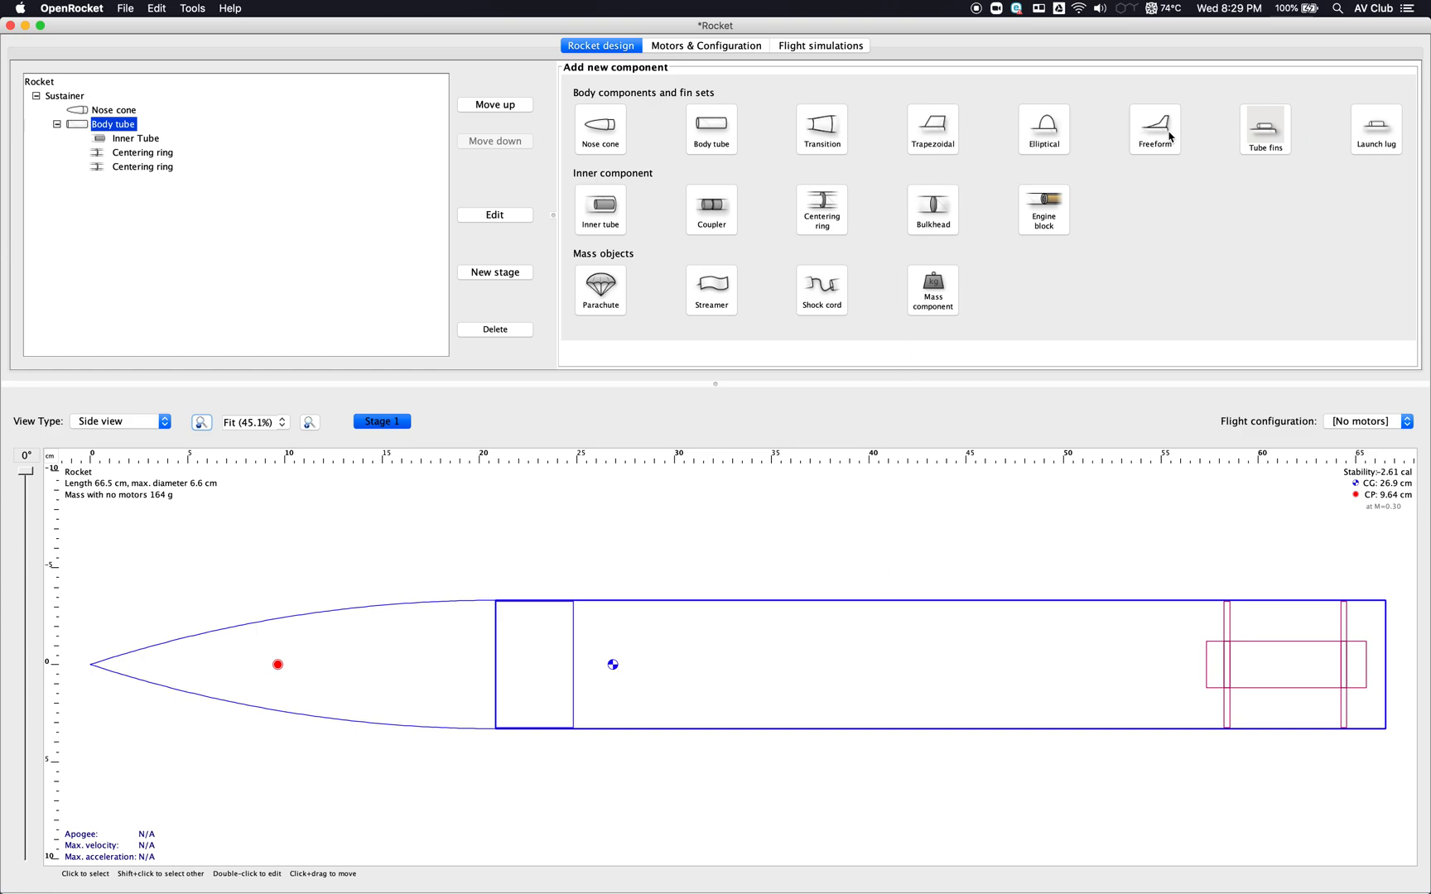
click(940, 139)
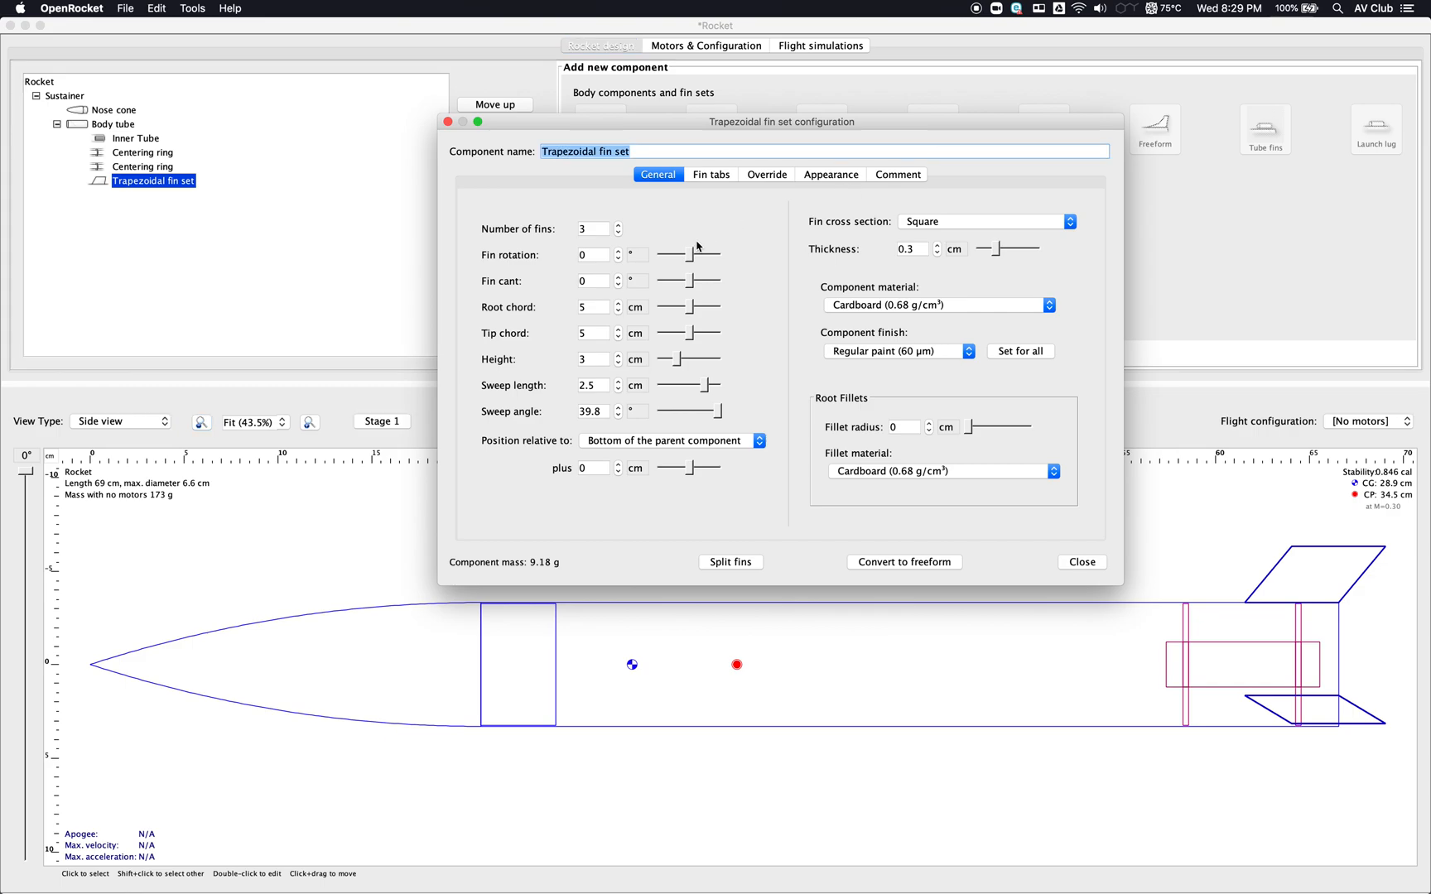
- Try a fin count of 8 in the fin set and return it to 3
click(619, 225)
click(618, 225)
click(618, 225)
click(619, 225)
click(619, 225)
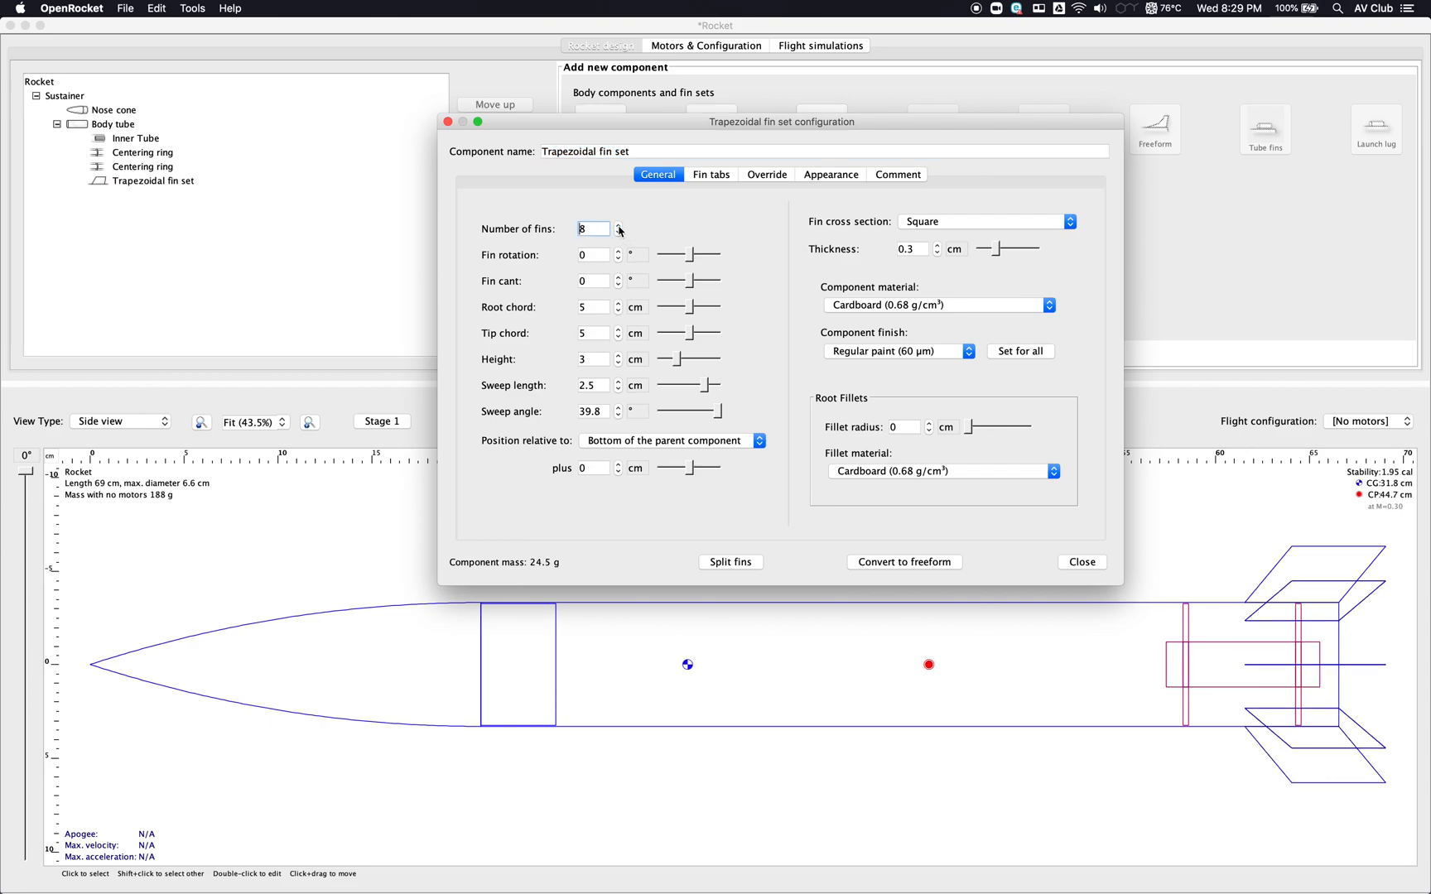
click(619, 233)
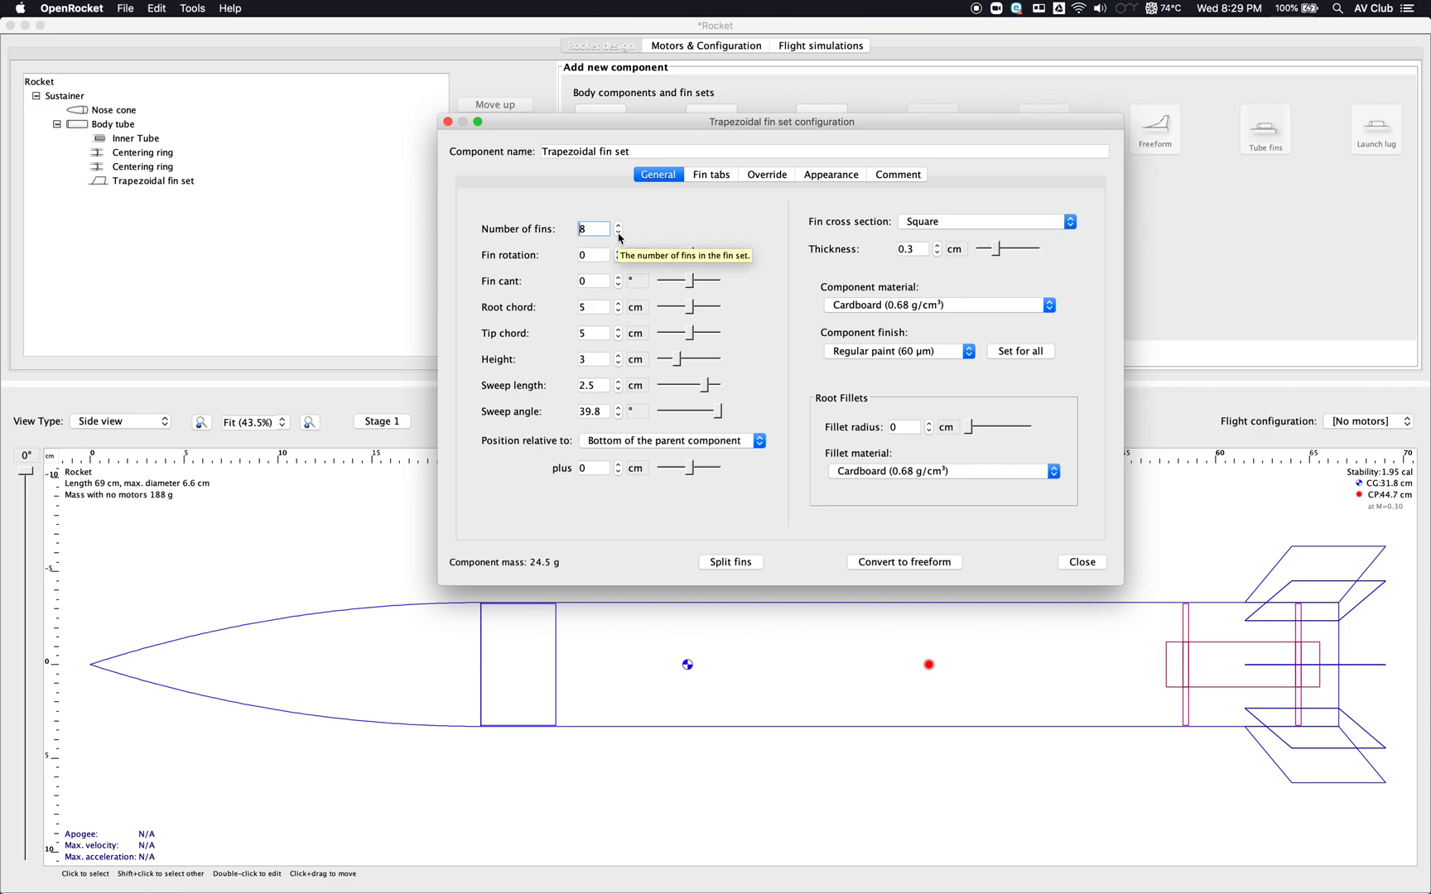
click(618, 233)
click(619, 233)
click(619, 232)
click(619, 233)
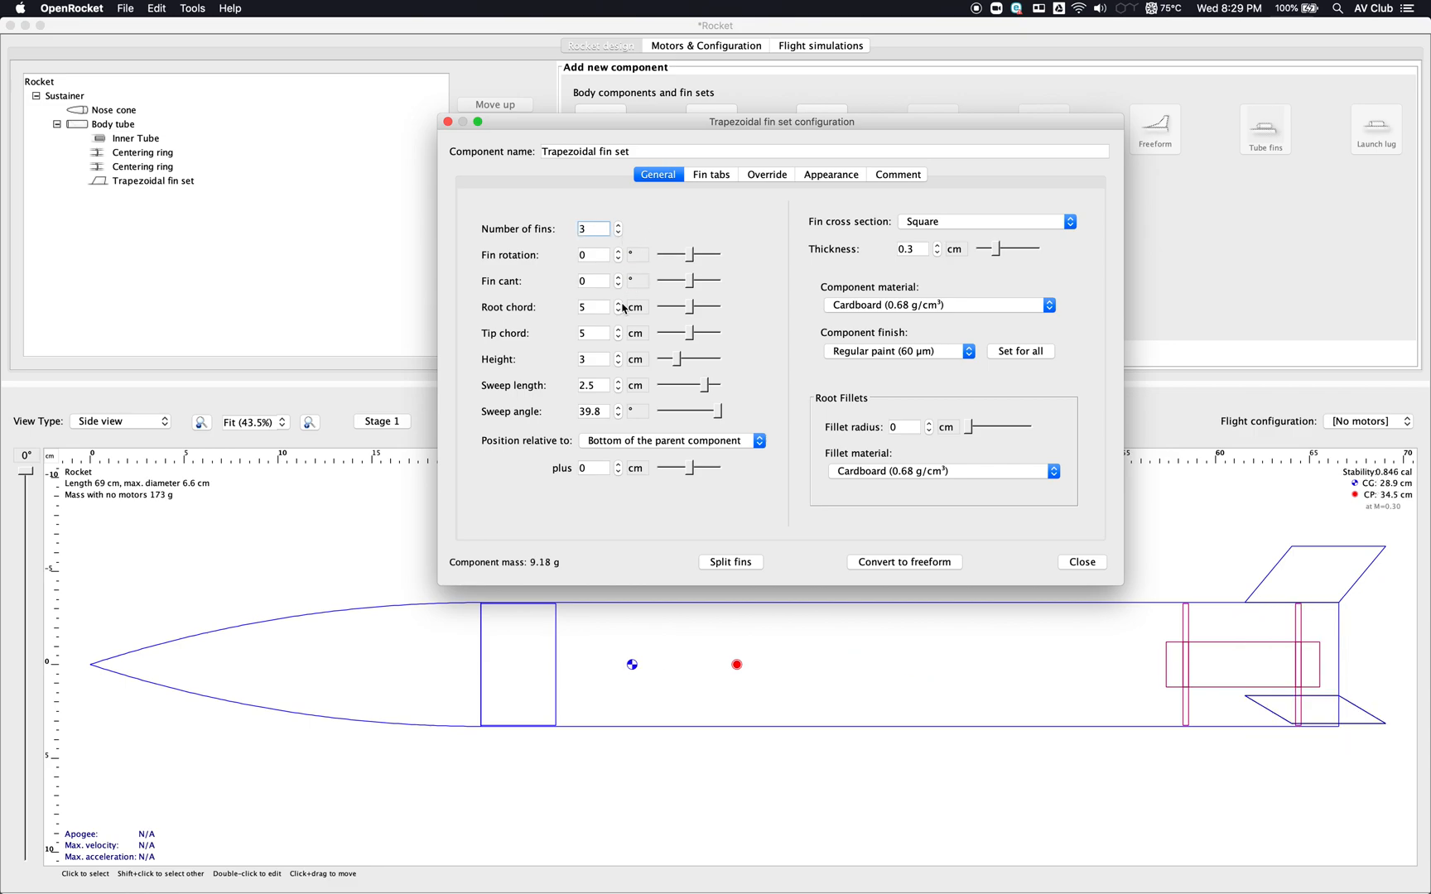
- Set both the root chord and the tip chord of the fins to 8 cm
click(619, 304)
click(619, 304)
click(619, 304)
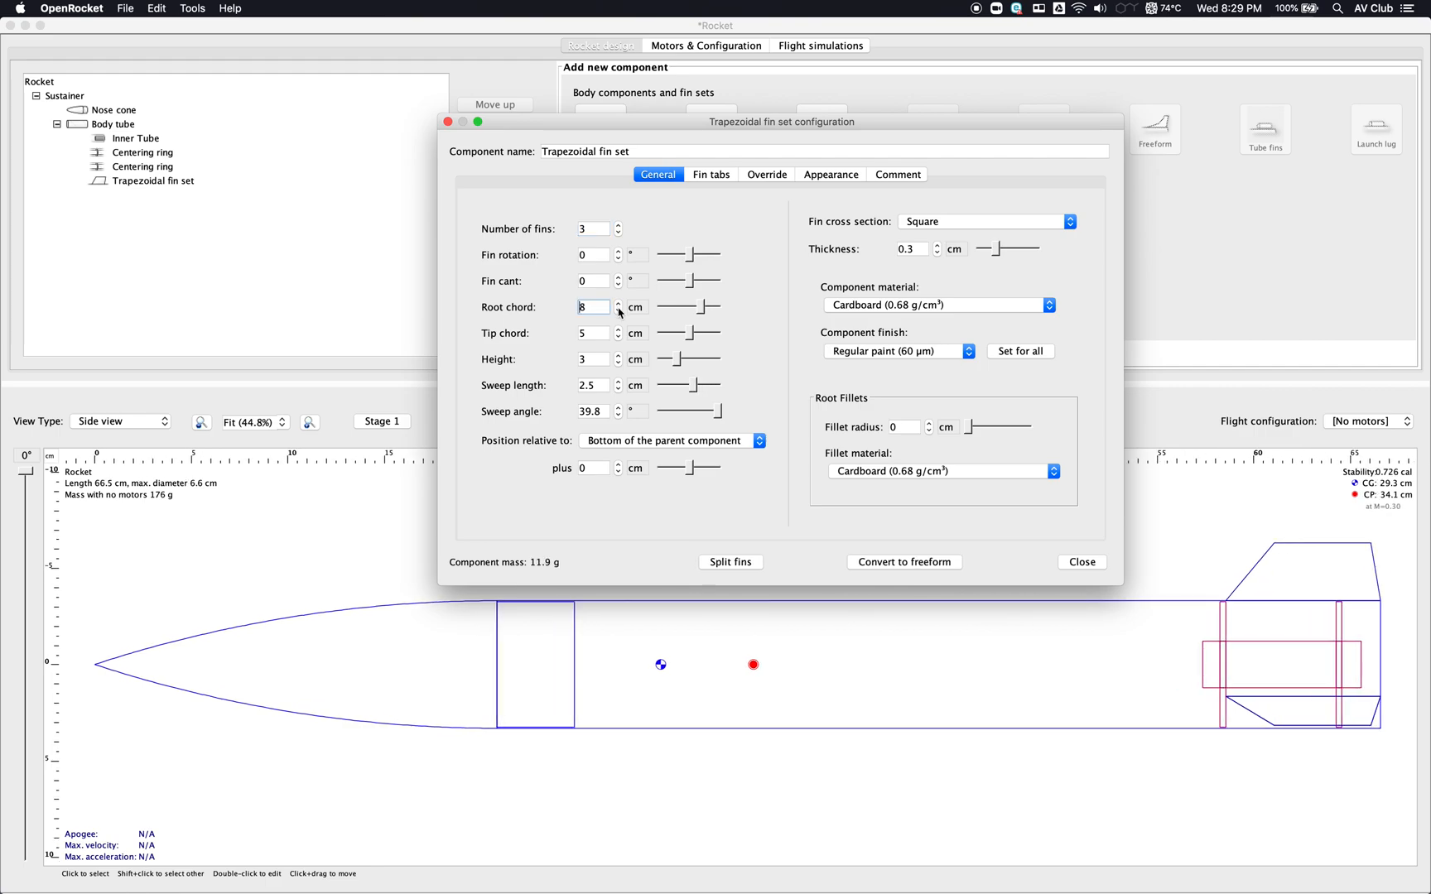
click(619, 330)
click(618, 331)
click(619, 331)
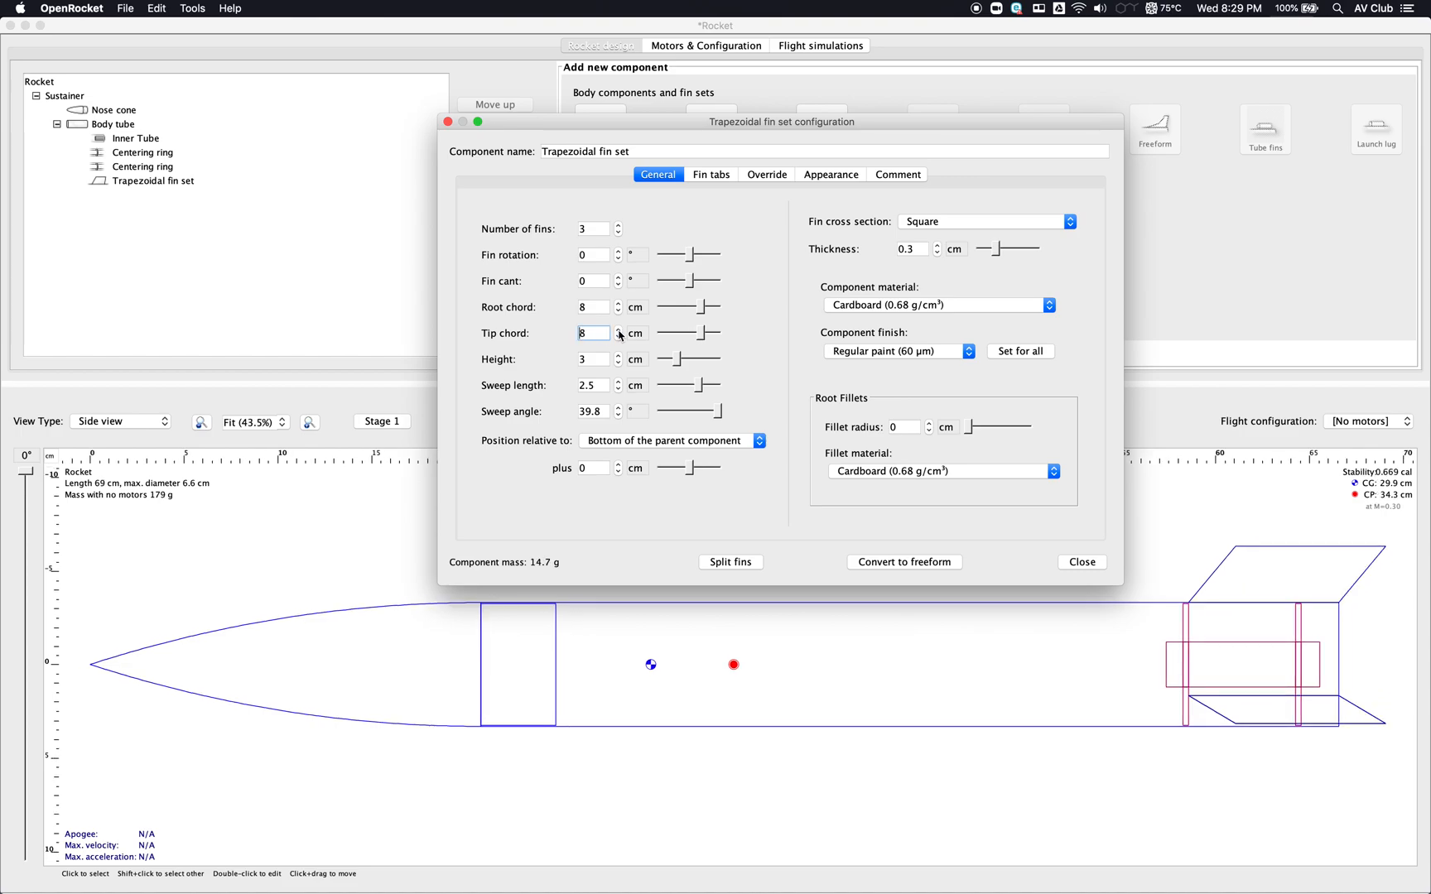
- Set the fin height to 4 cm and the sweep length to 3.5 cm
click(620, 365)
click(619, 356)
click(619, 356)
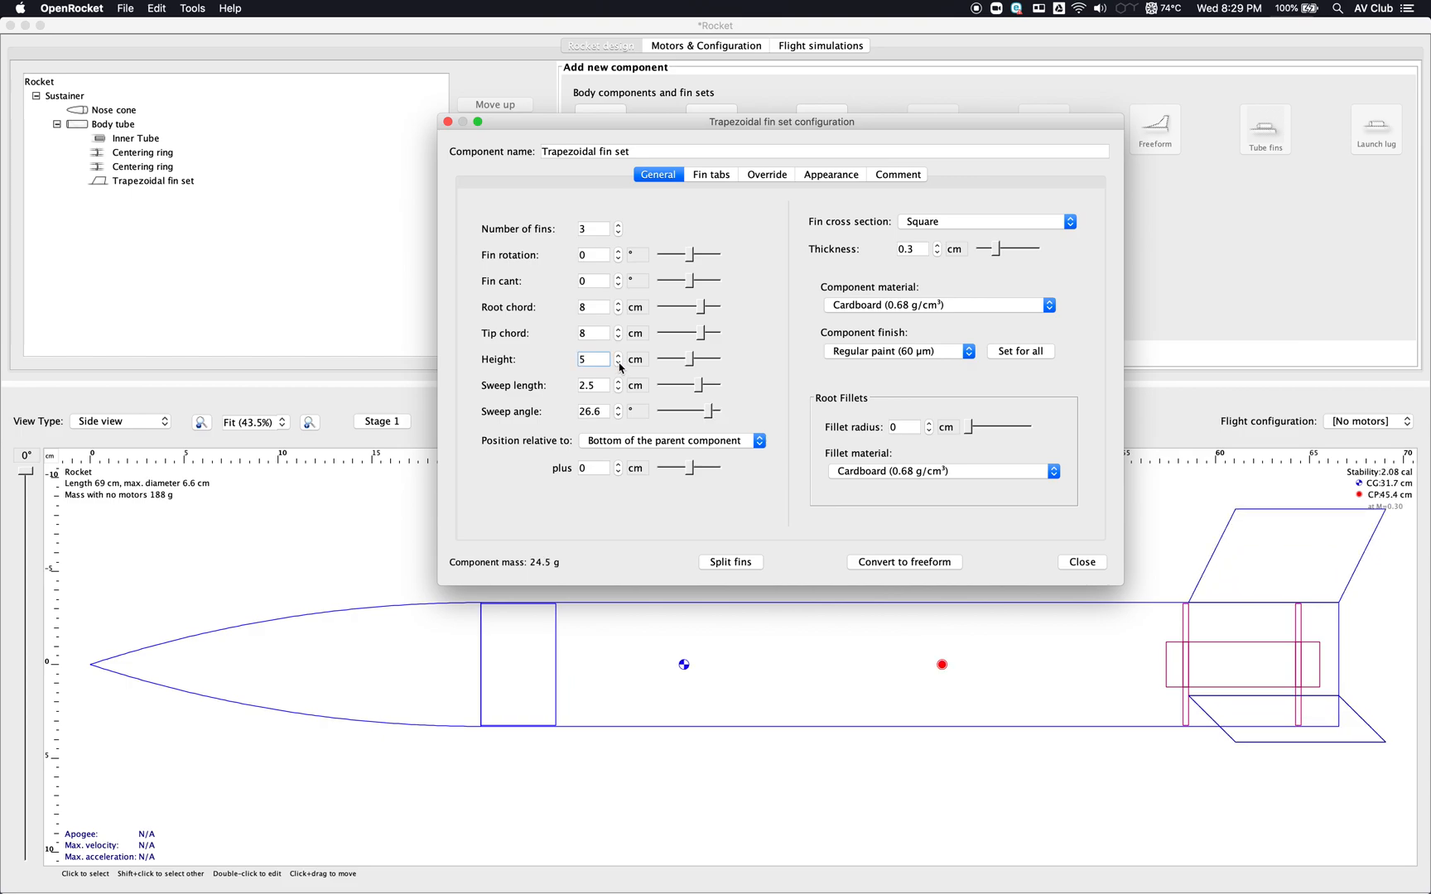
click(620, 365)
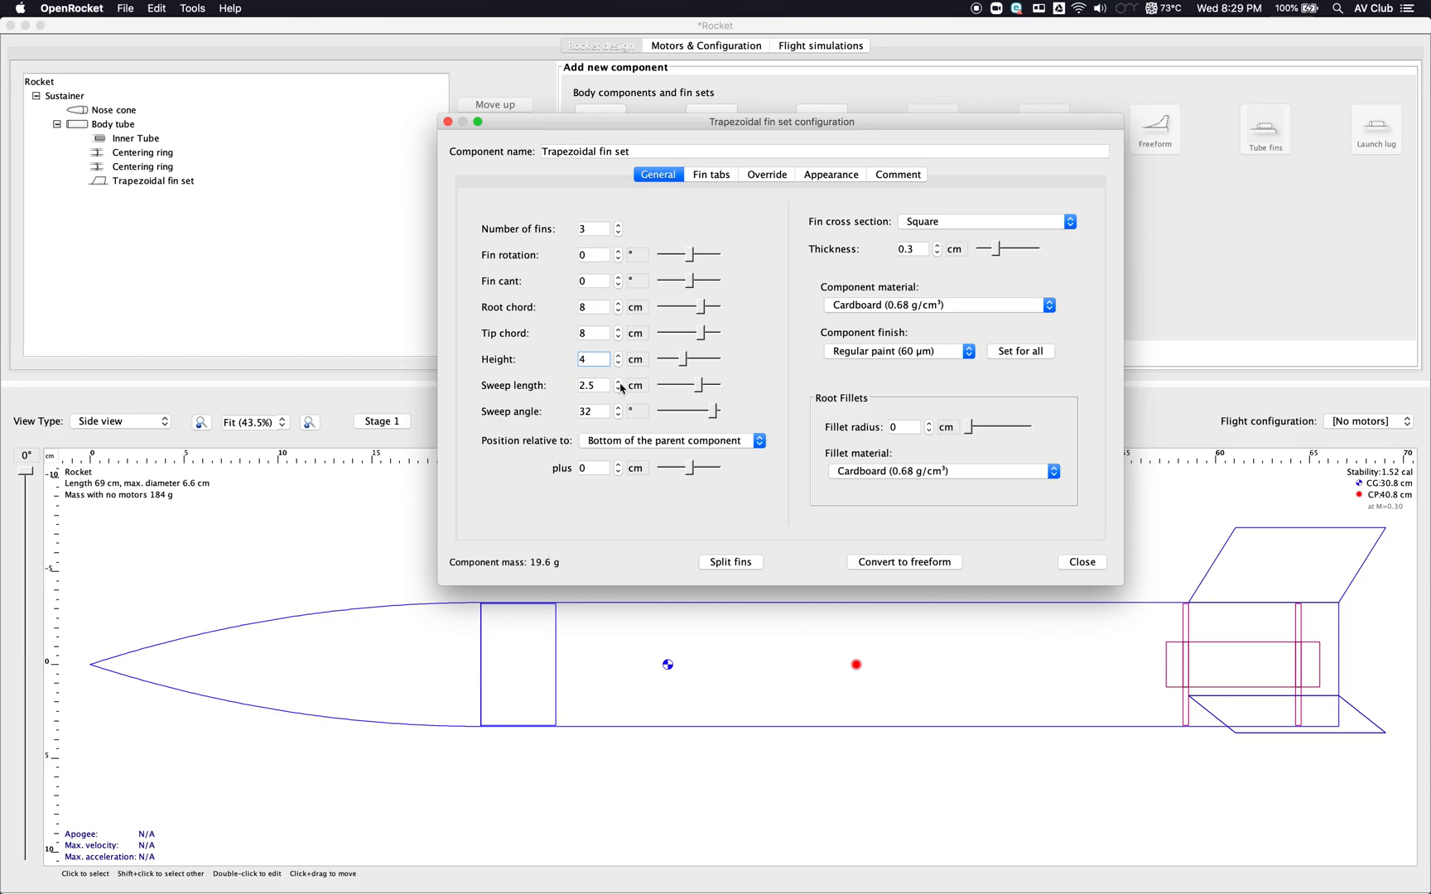
click(619, 382)
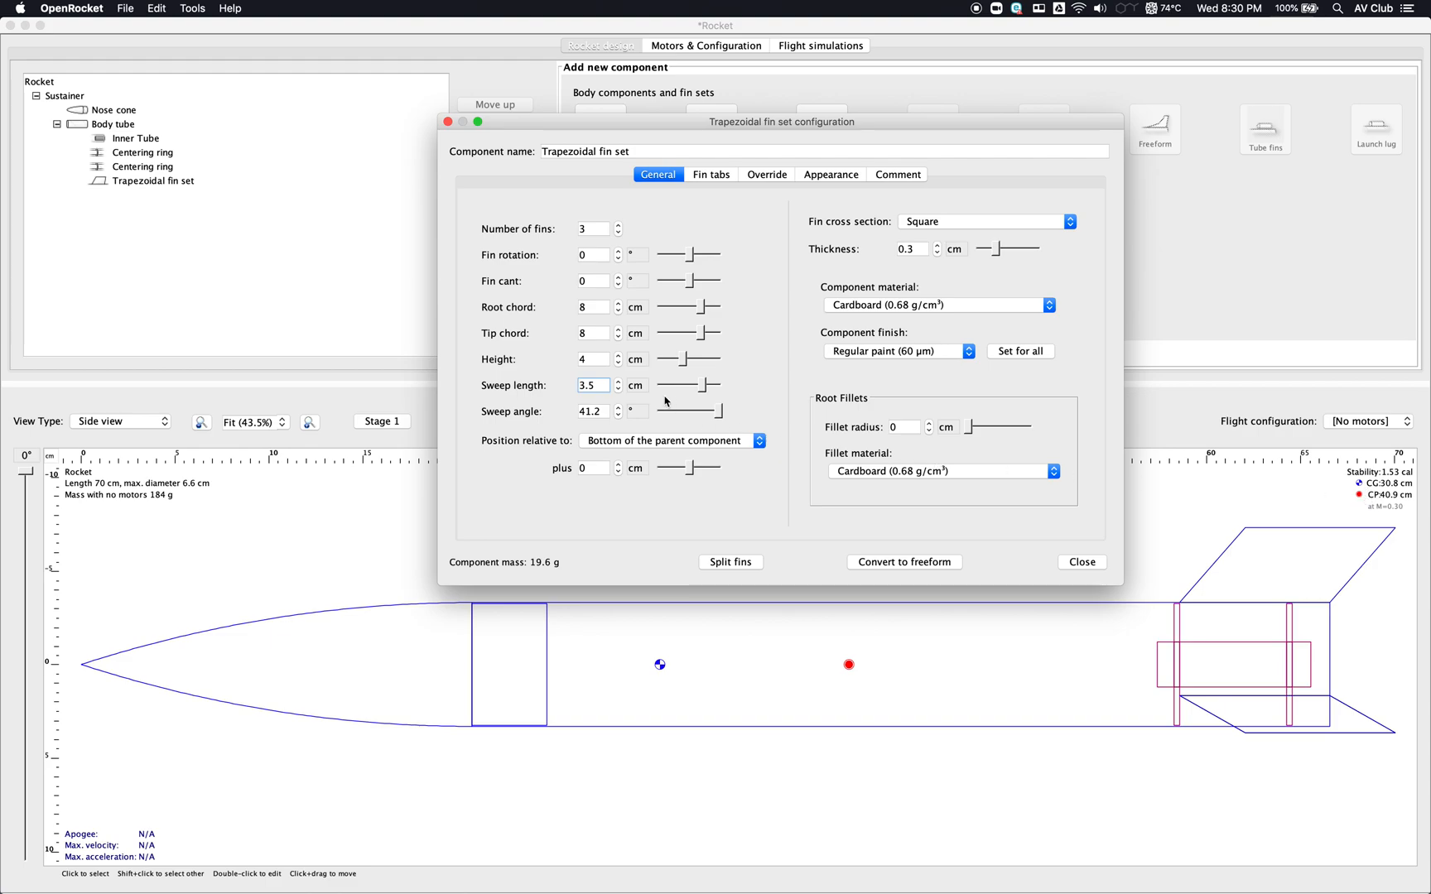
click(618, 383)
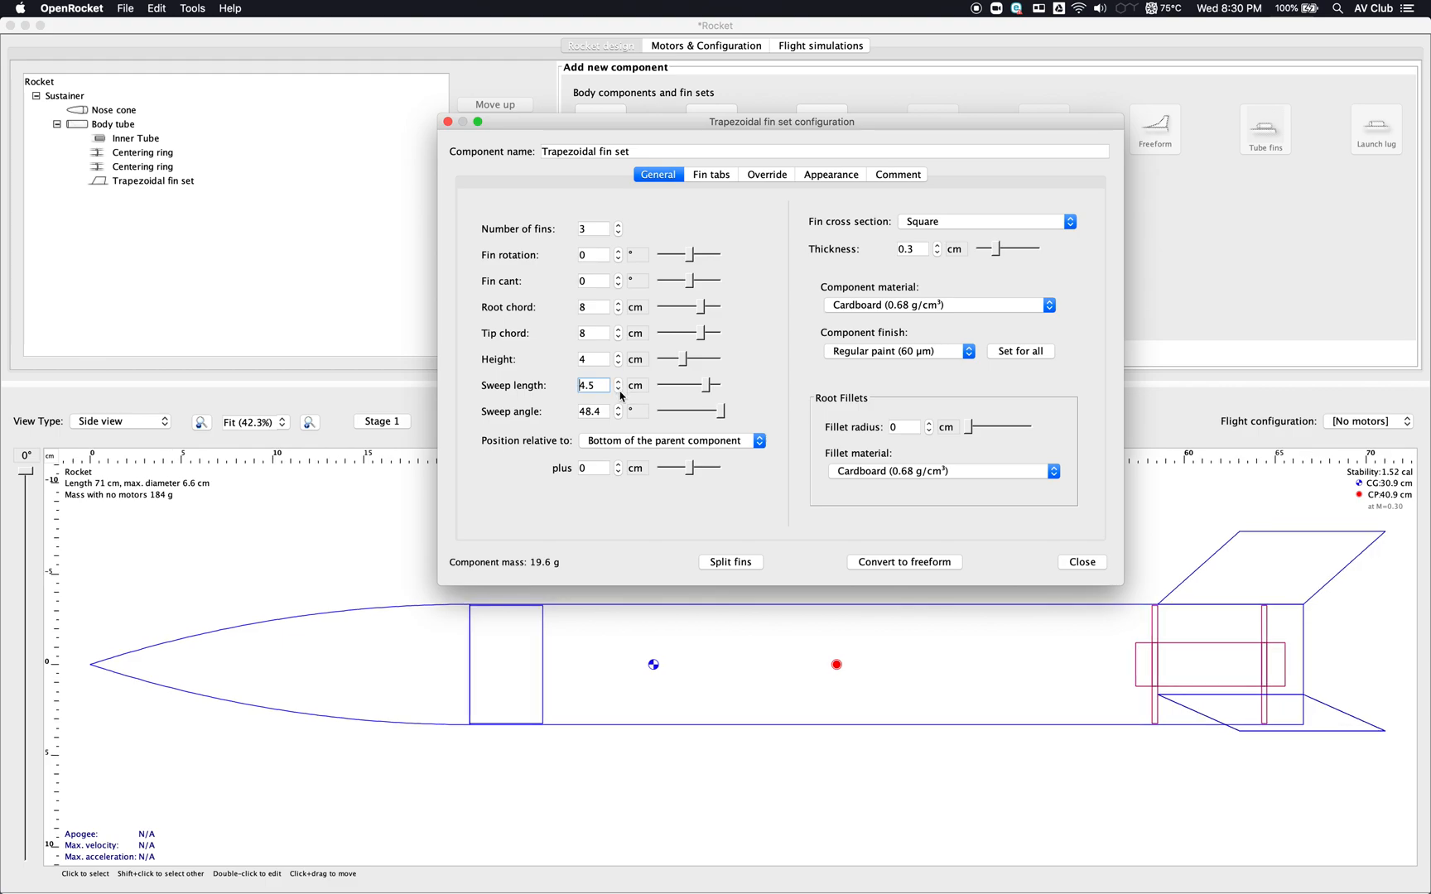
click(619, 389)
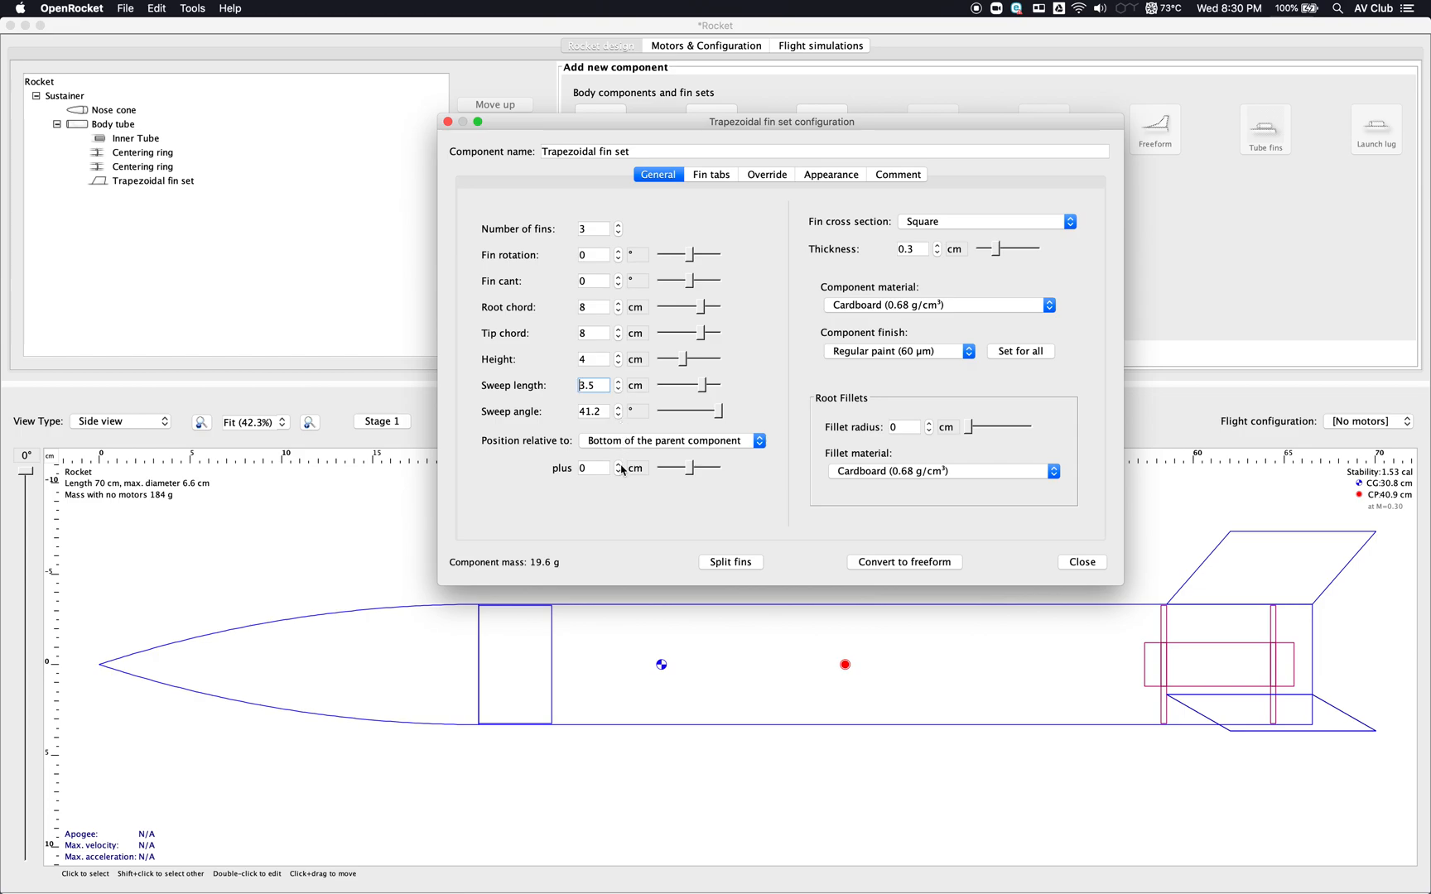
- Offset the fin set -1 cm from the bottom of the body tube
click(617, 464)
click(619, 473)
click(619, 473)
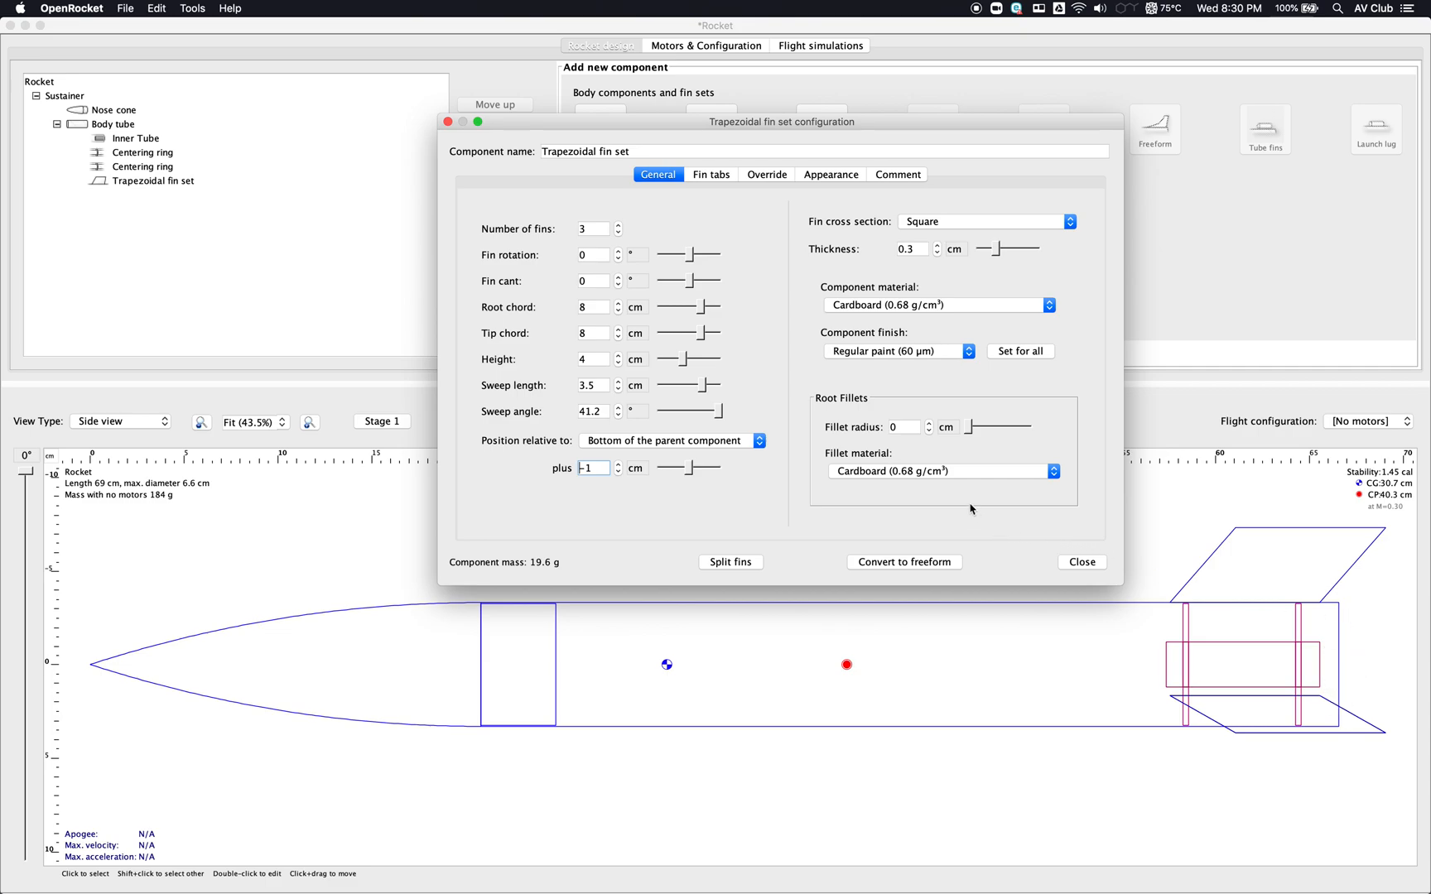
- Make the fins of Plywood (birch) (0.63 g/cm³) and increase their thickness
click(950, 311)
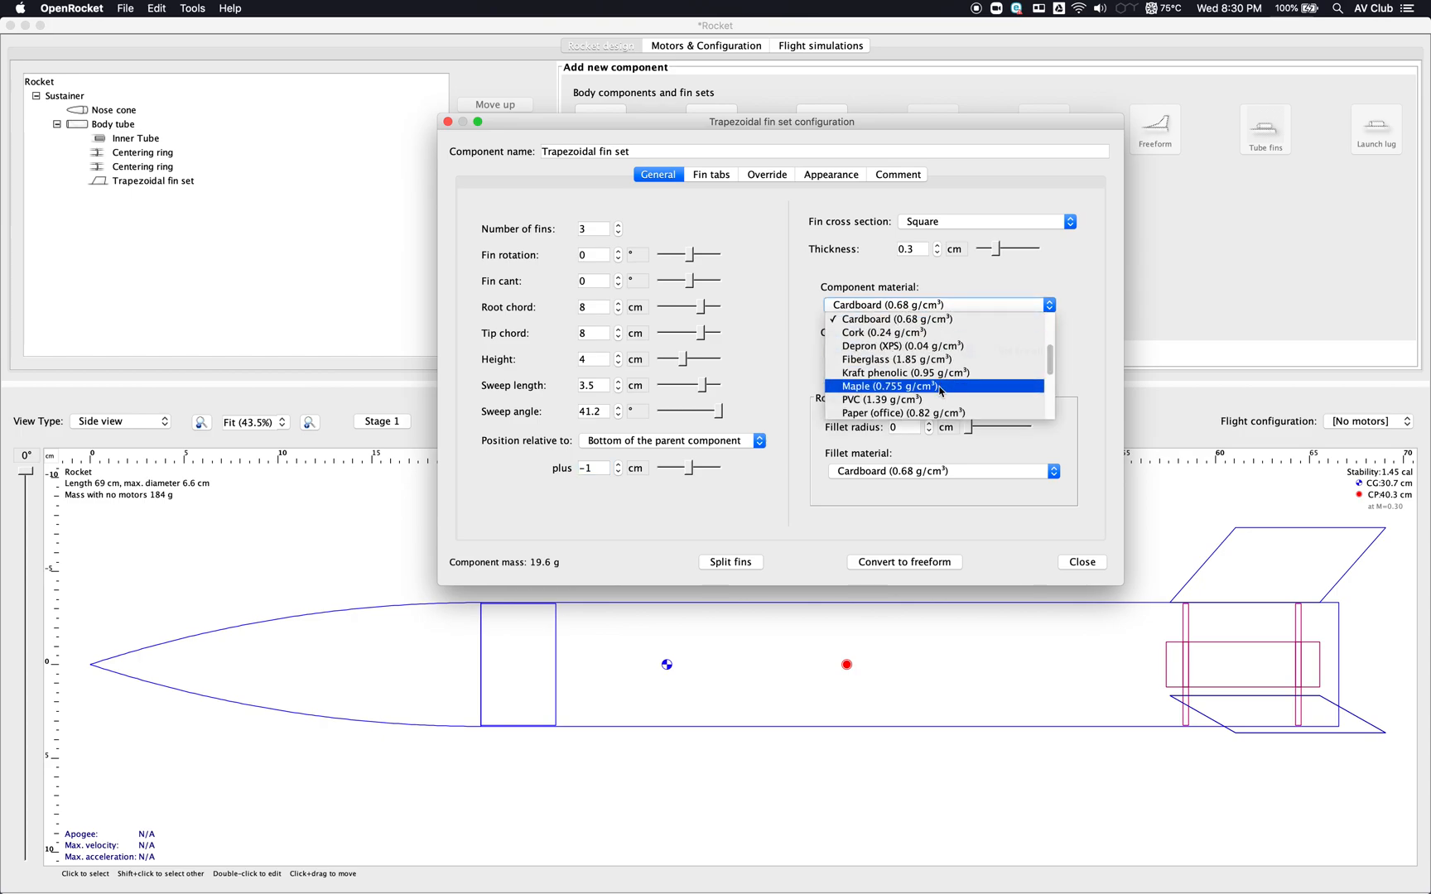
scroll(941, 402, down, 2)
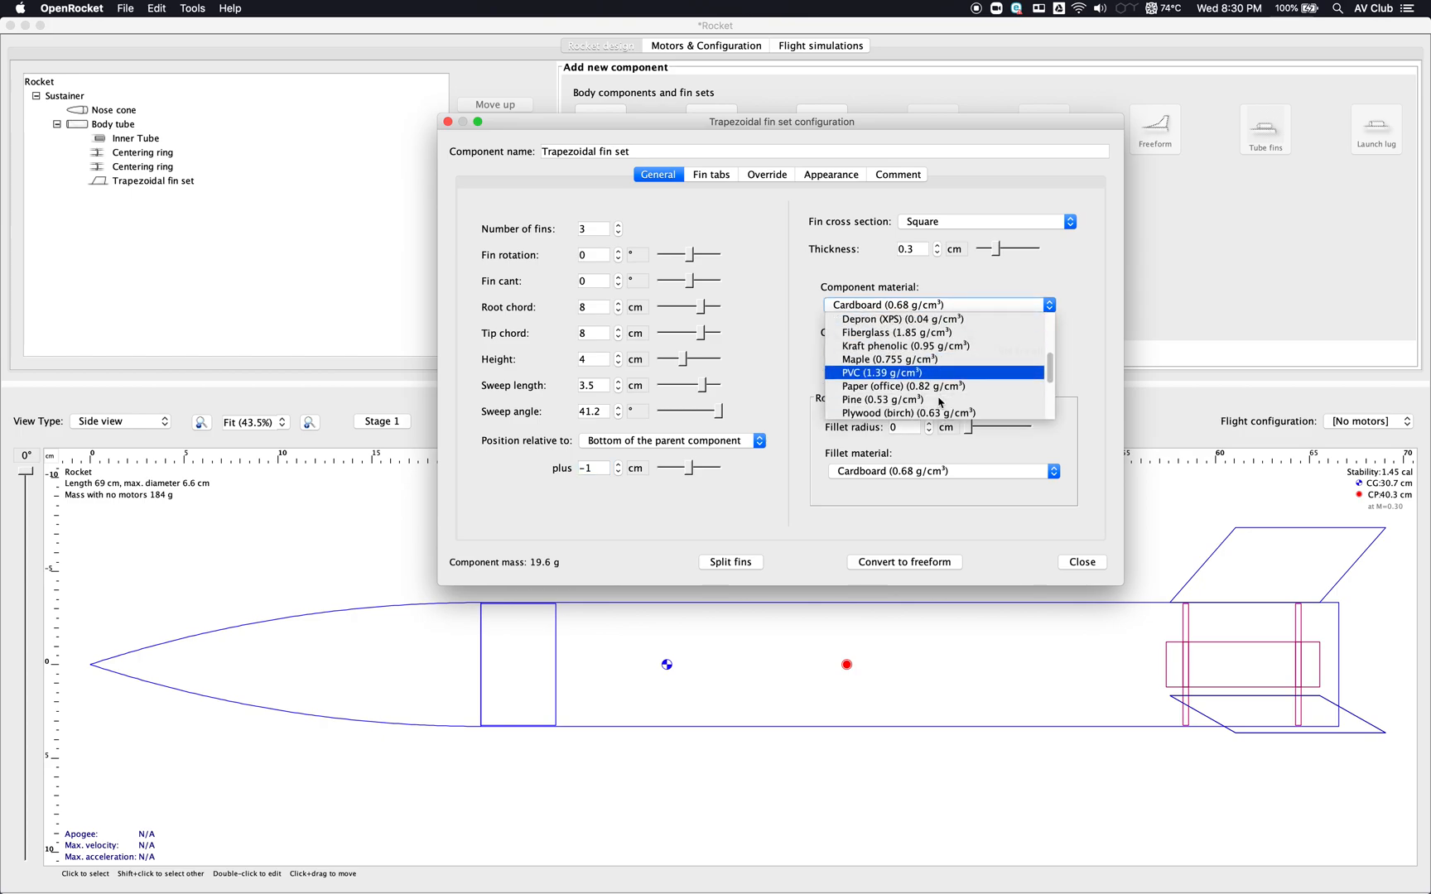
click(941, 412)
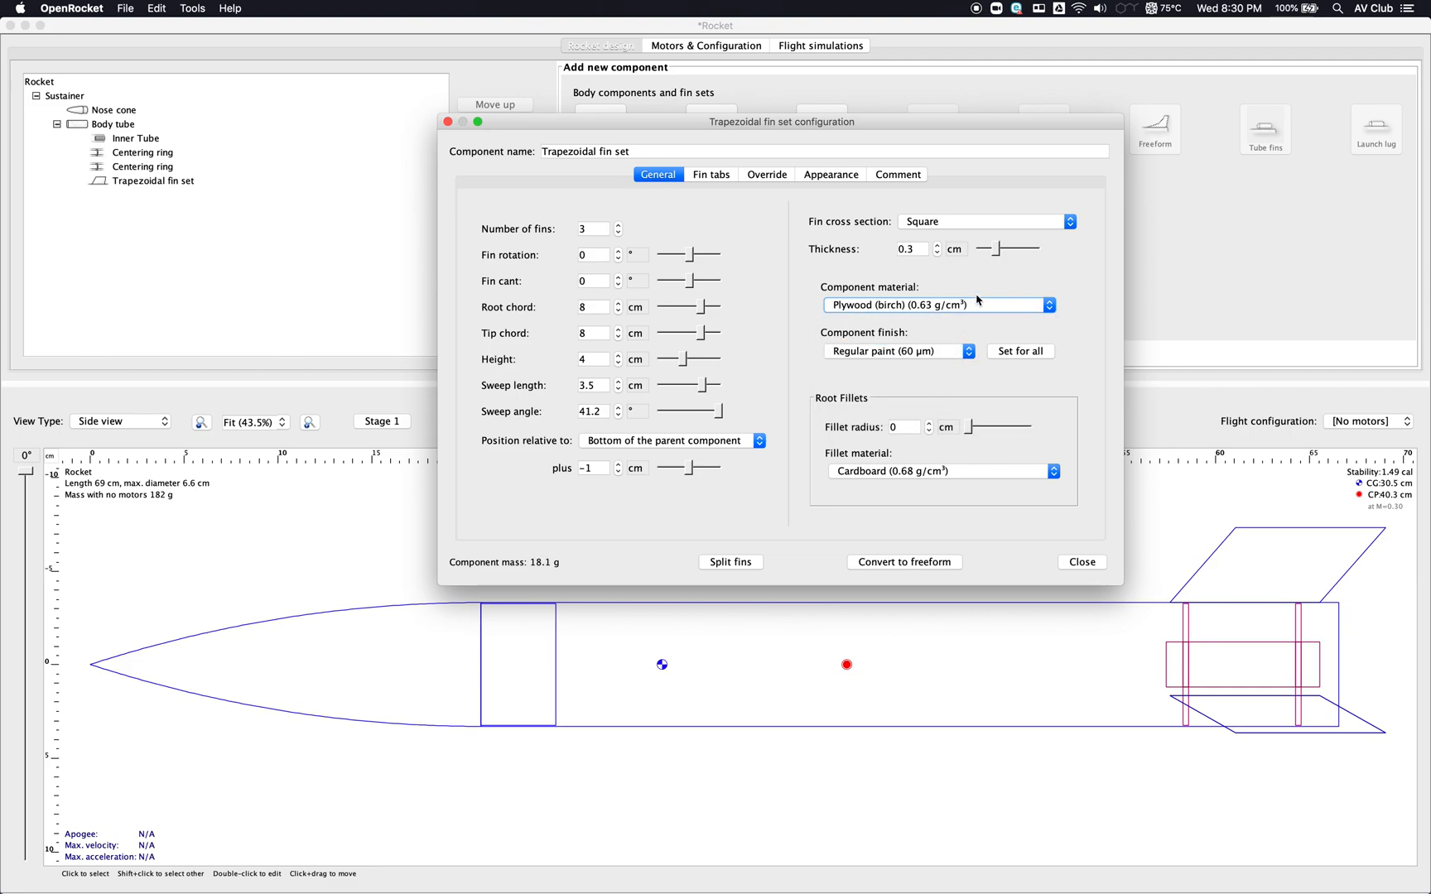
click(923, 251)
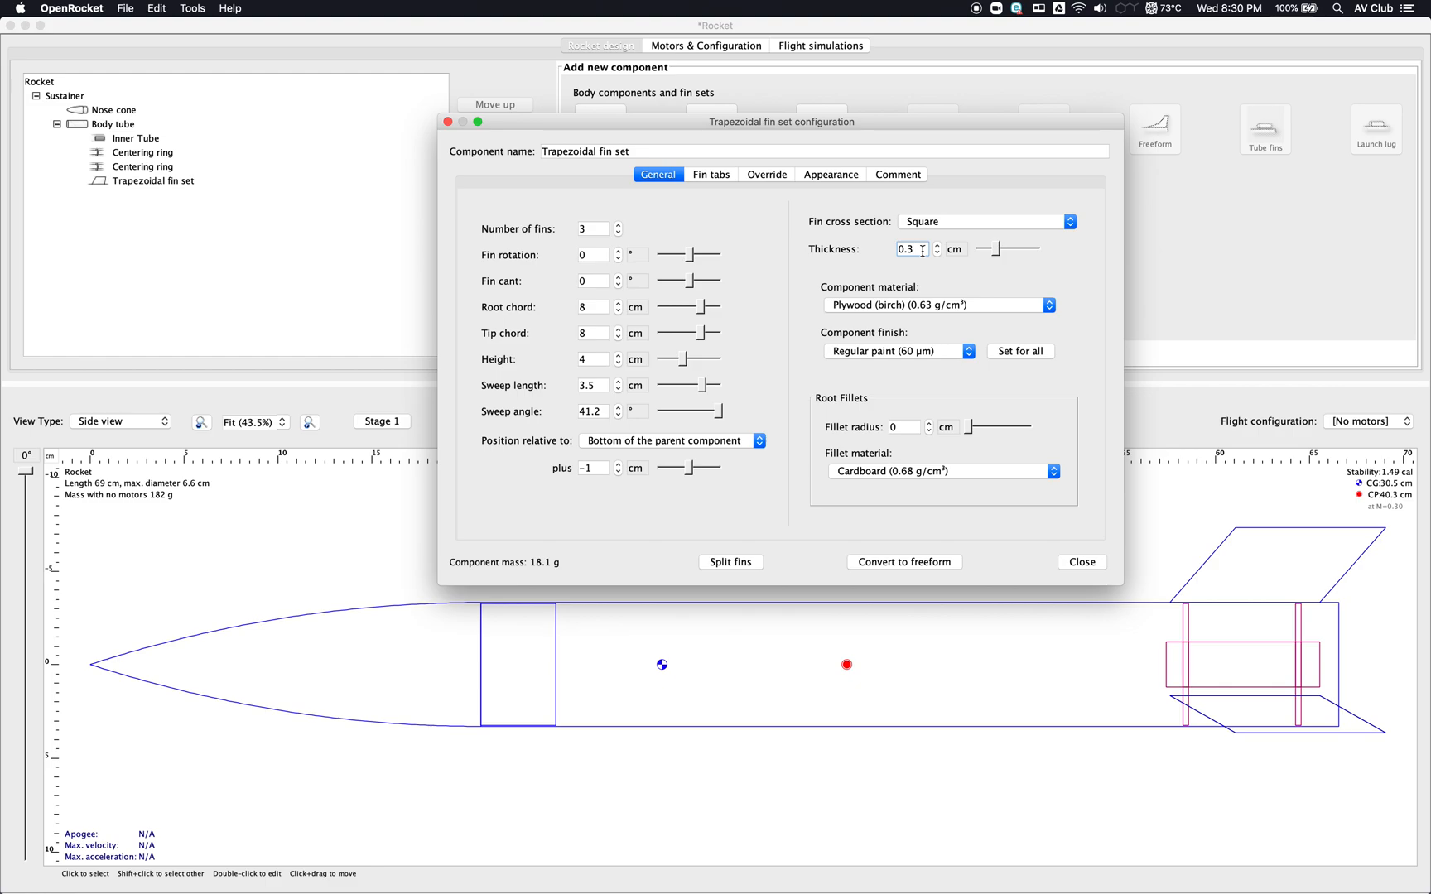
key(Return)
- Calculate the through-the-wall fin tabs automatically and close the fin set configuration
click(712, 177)
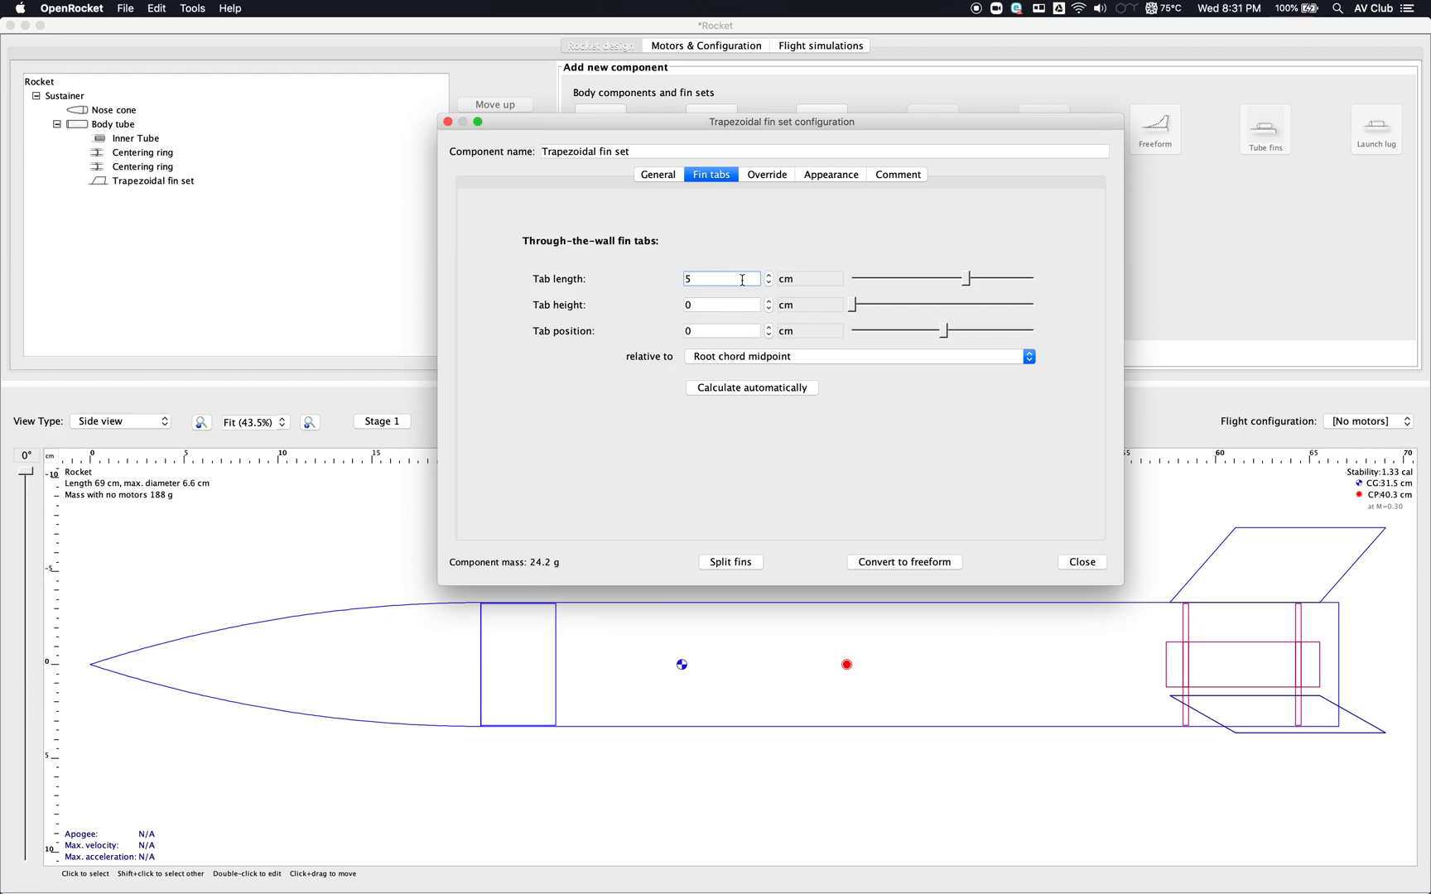
click(757, 390)
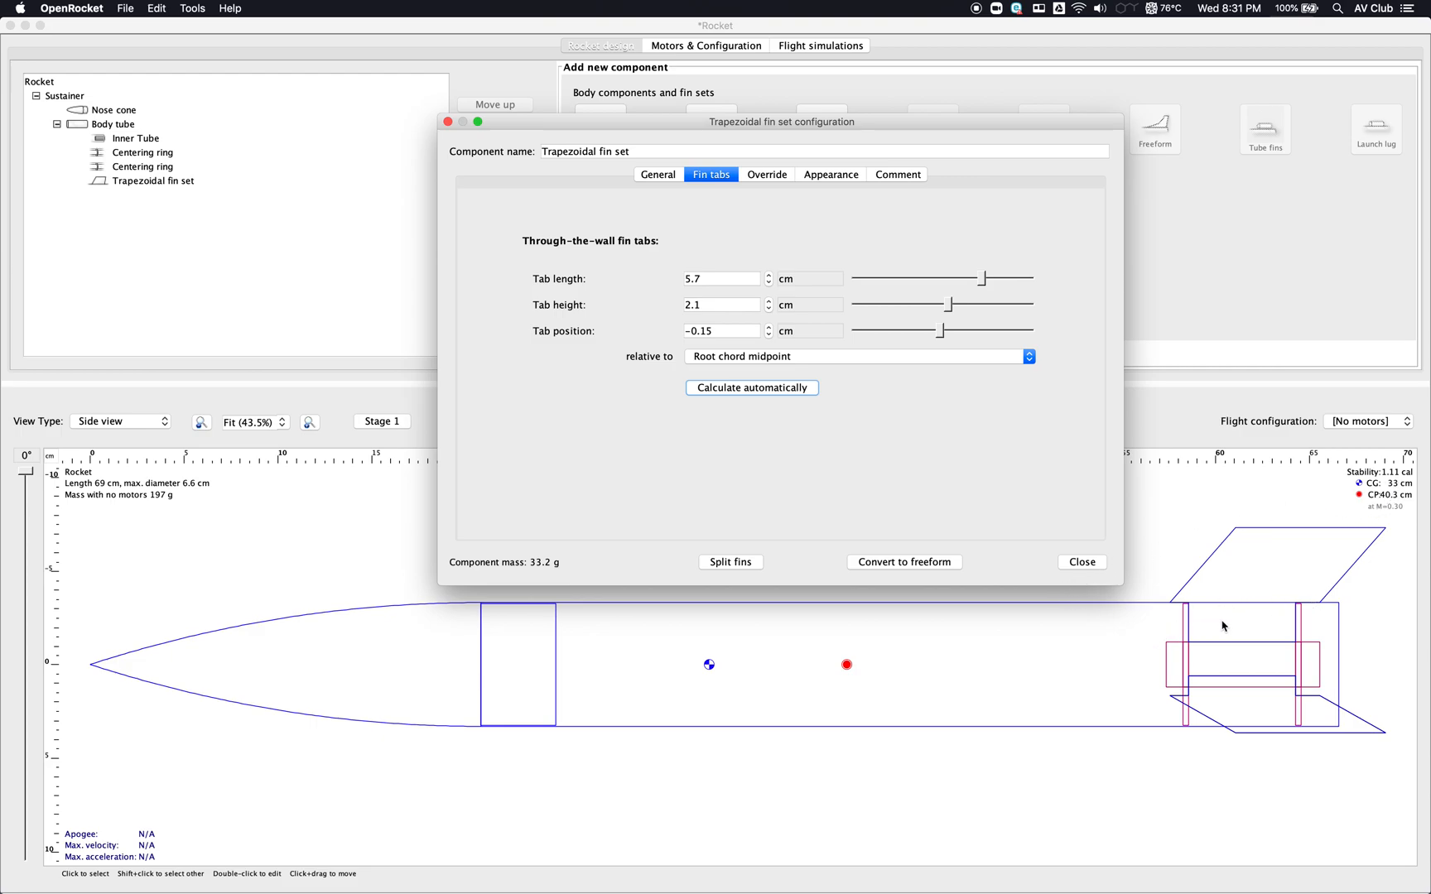
click(1082, 563)
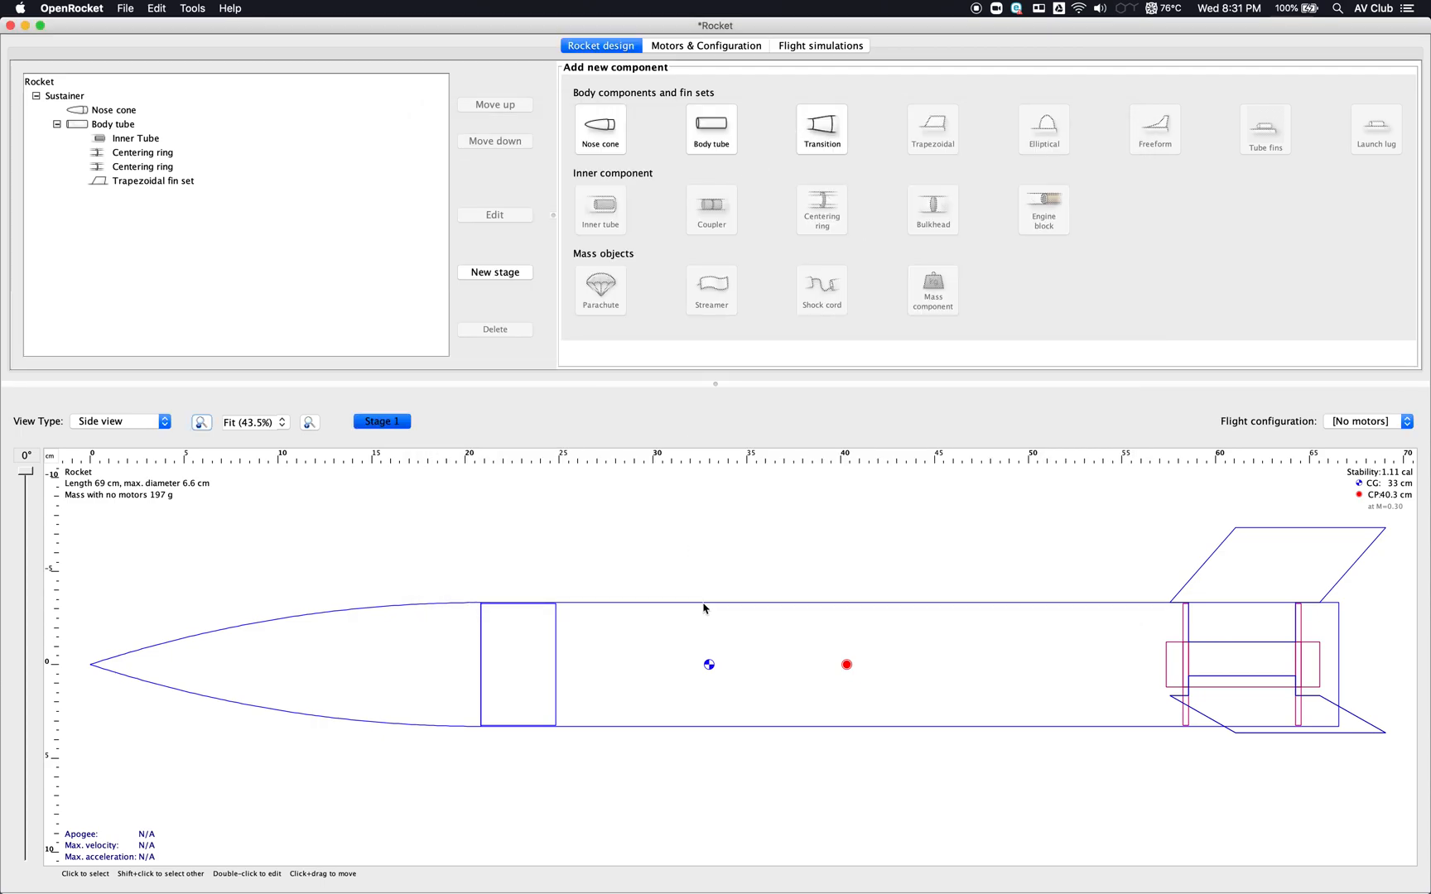
- Add a parachute to the body tube with a canopy diameter of 50 cm
click(722, 659)
click(598, 286)
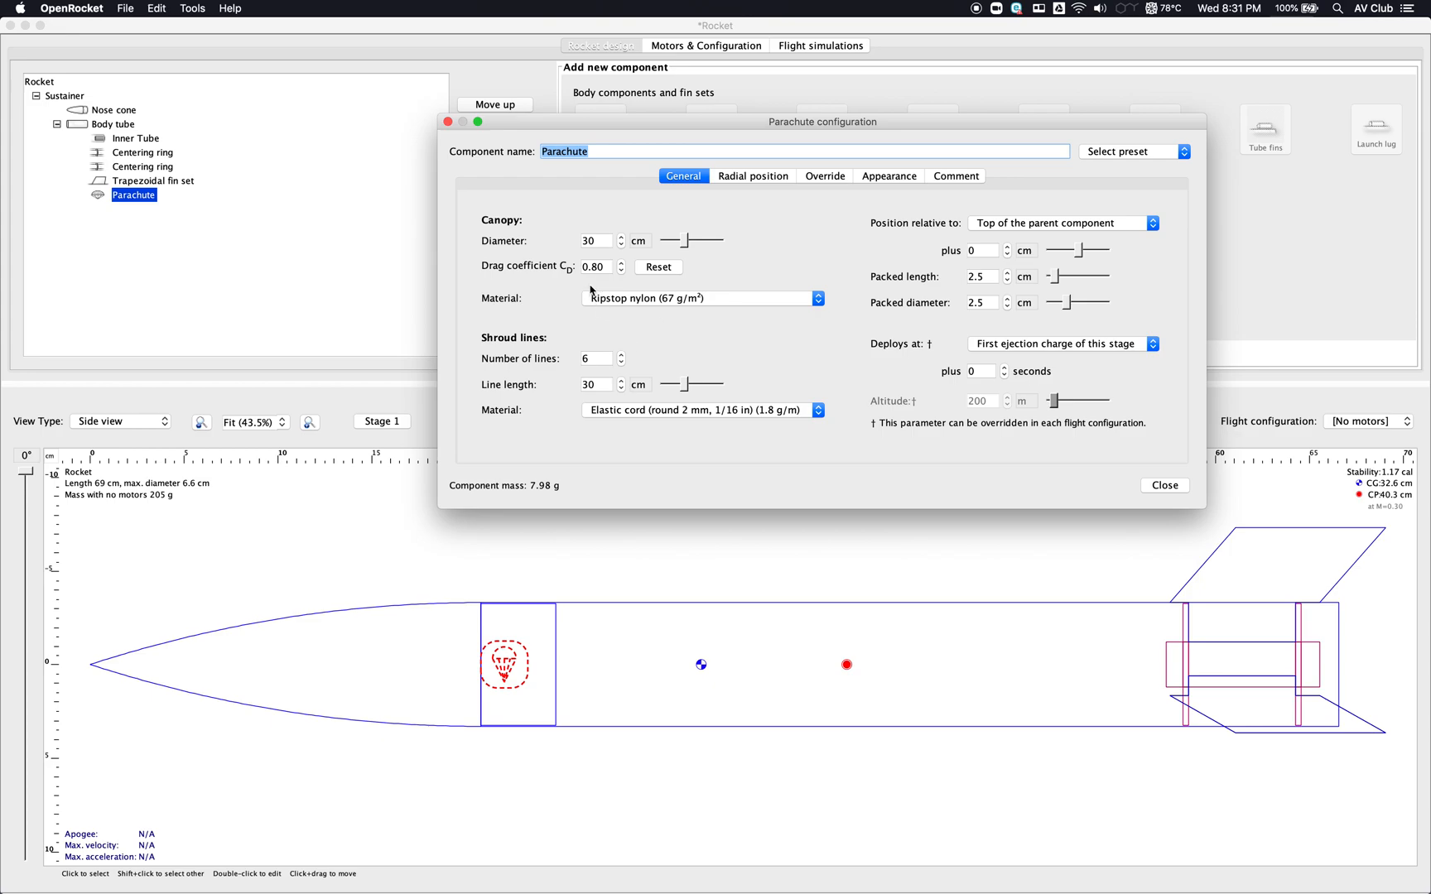
drag(622, 238, 622, 241)
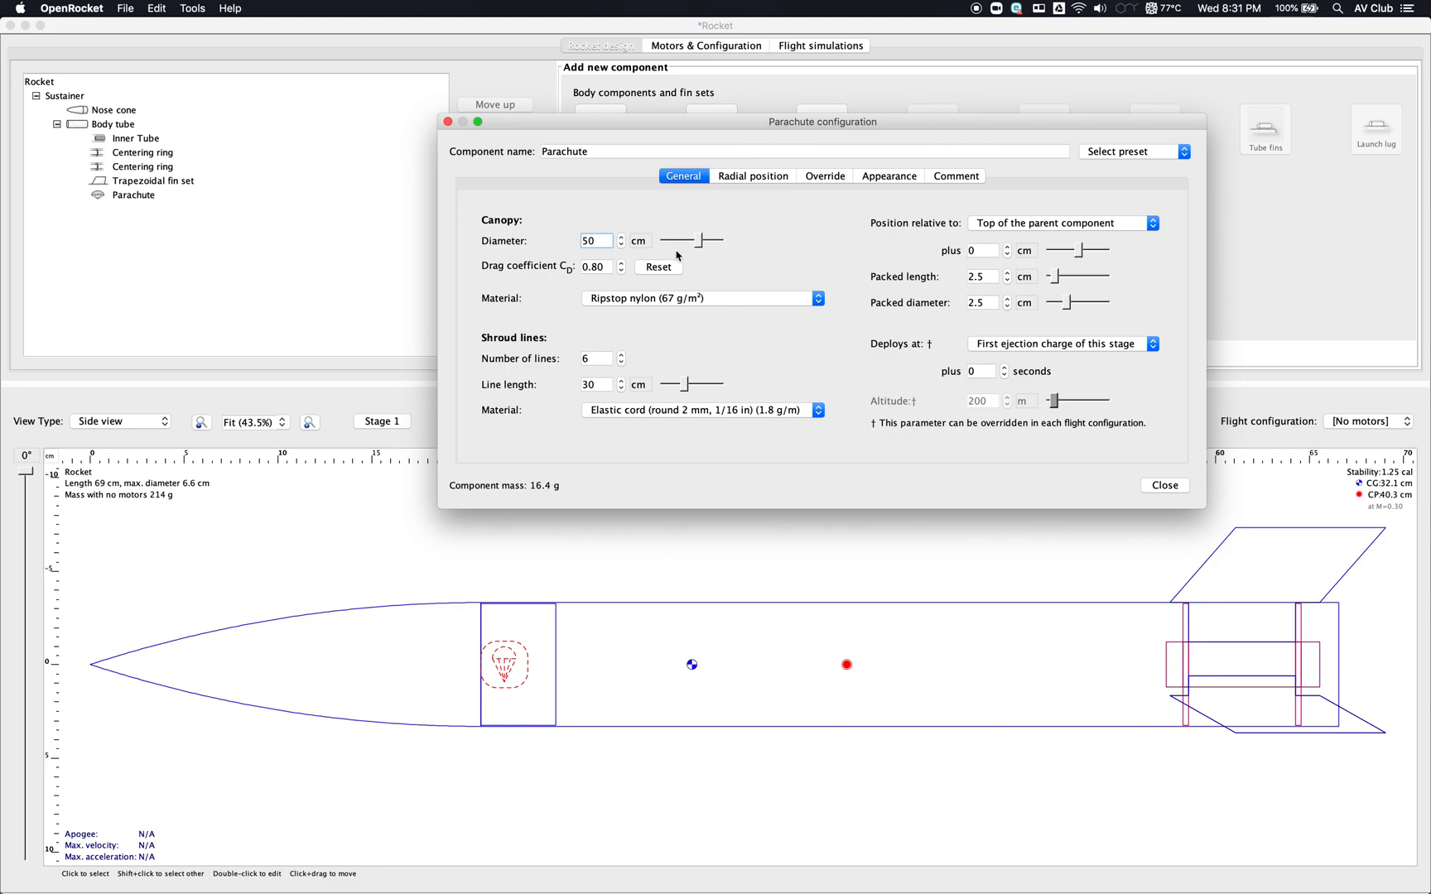
- Set the parachute canopy material to Polyethylene (thin) (15 g/m²) and the shroud lines to Thread (heavy-duty) (0.3 g/m)
click(682, 300)
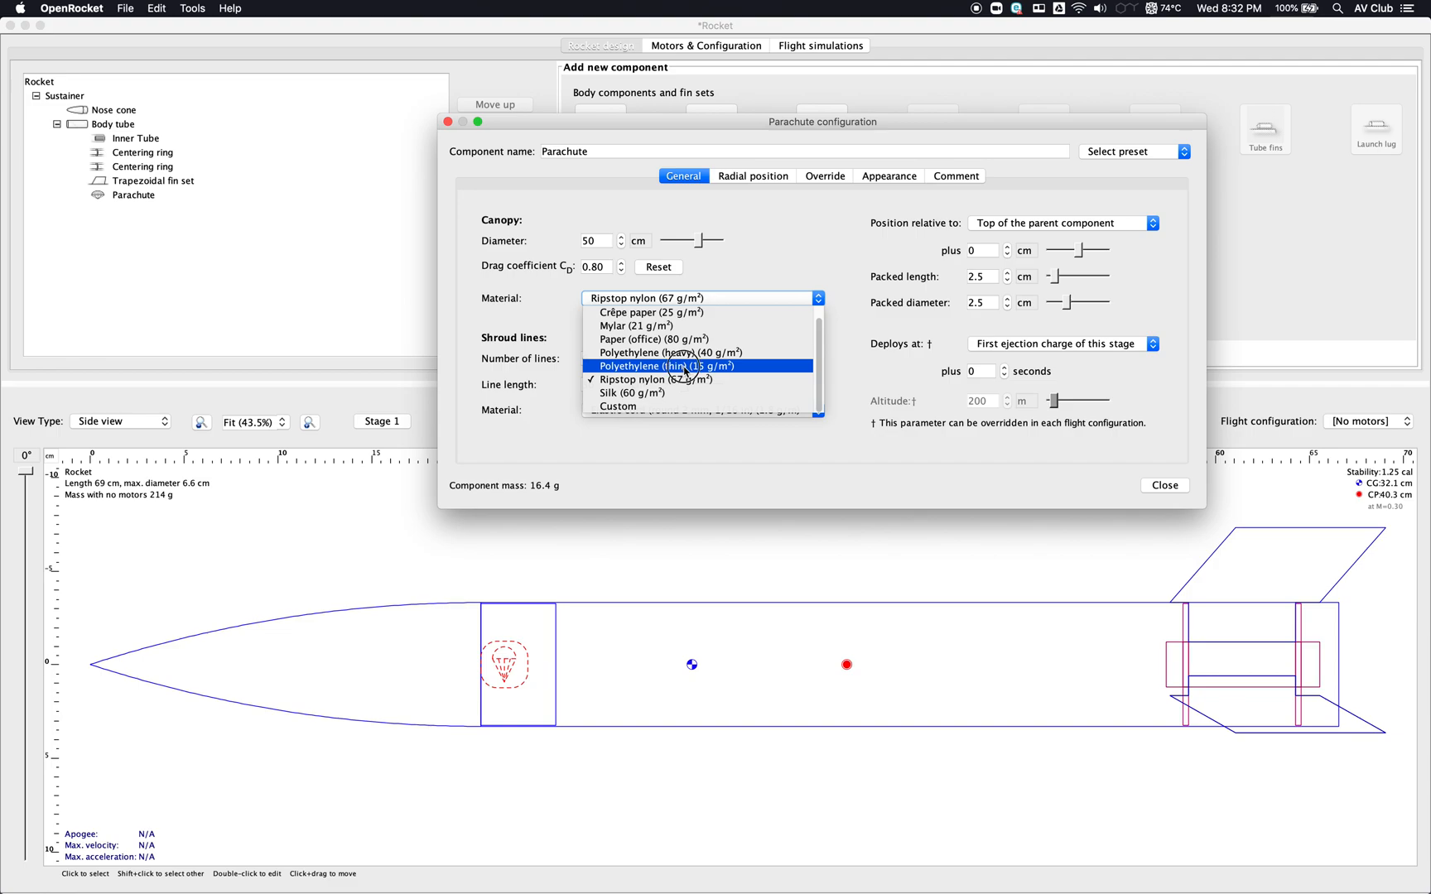
click(686, 373)
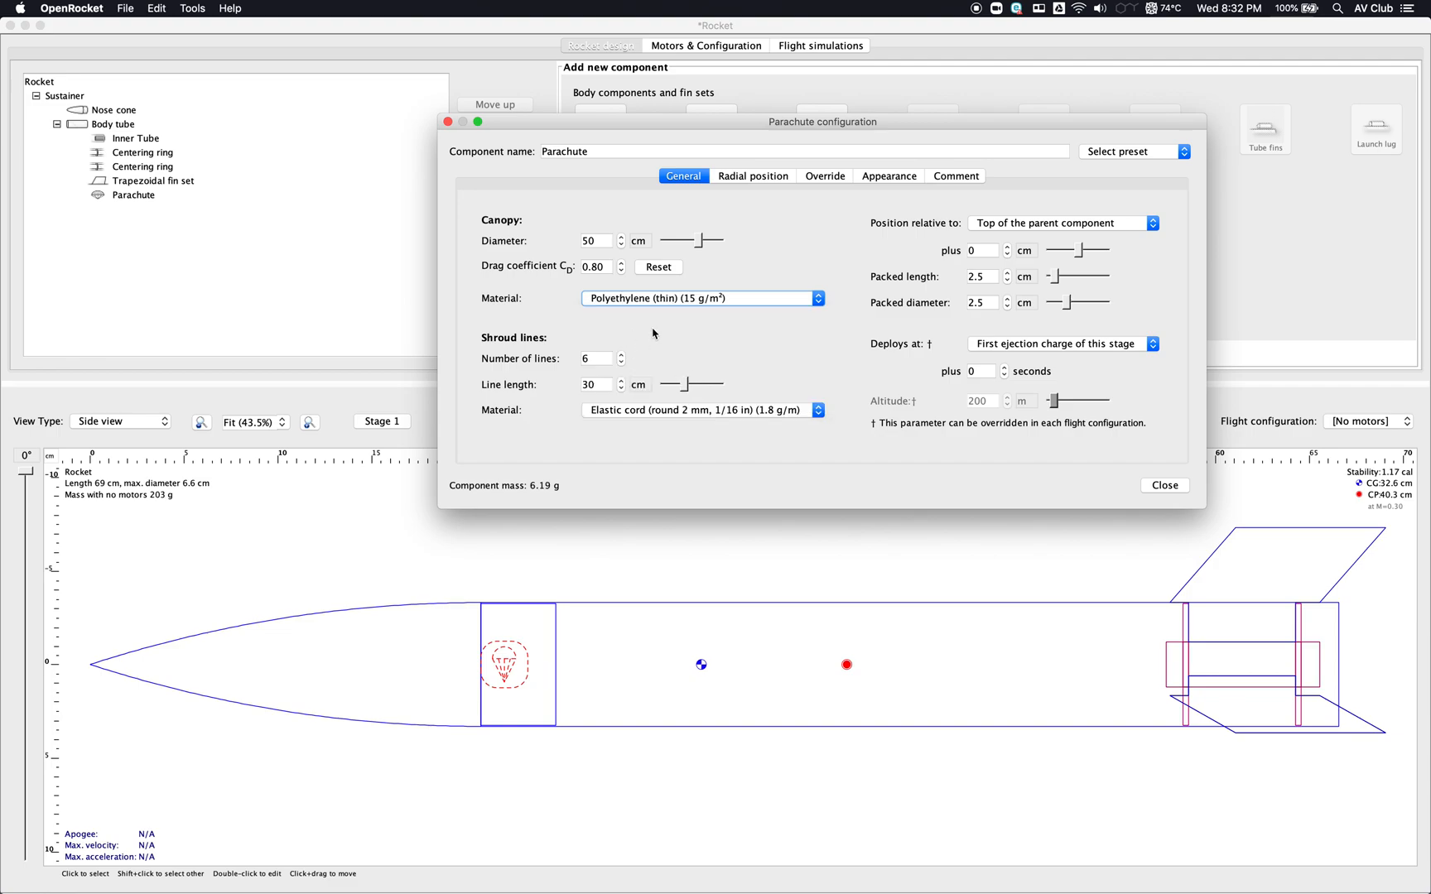
click(639, 411)
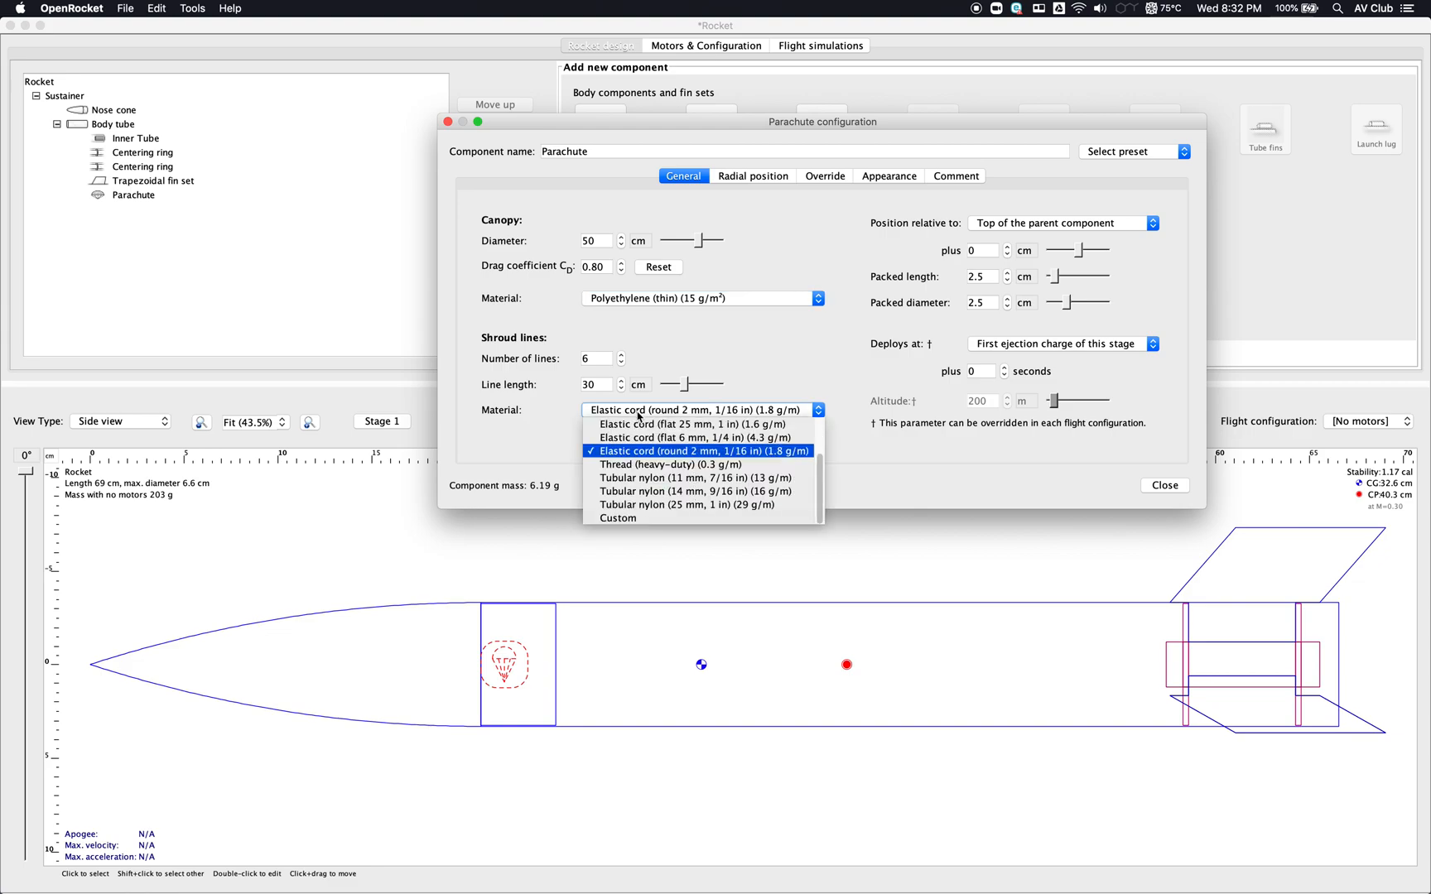
click(640, 465)
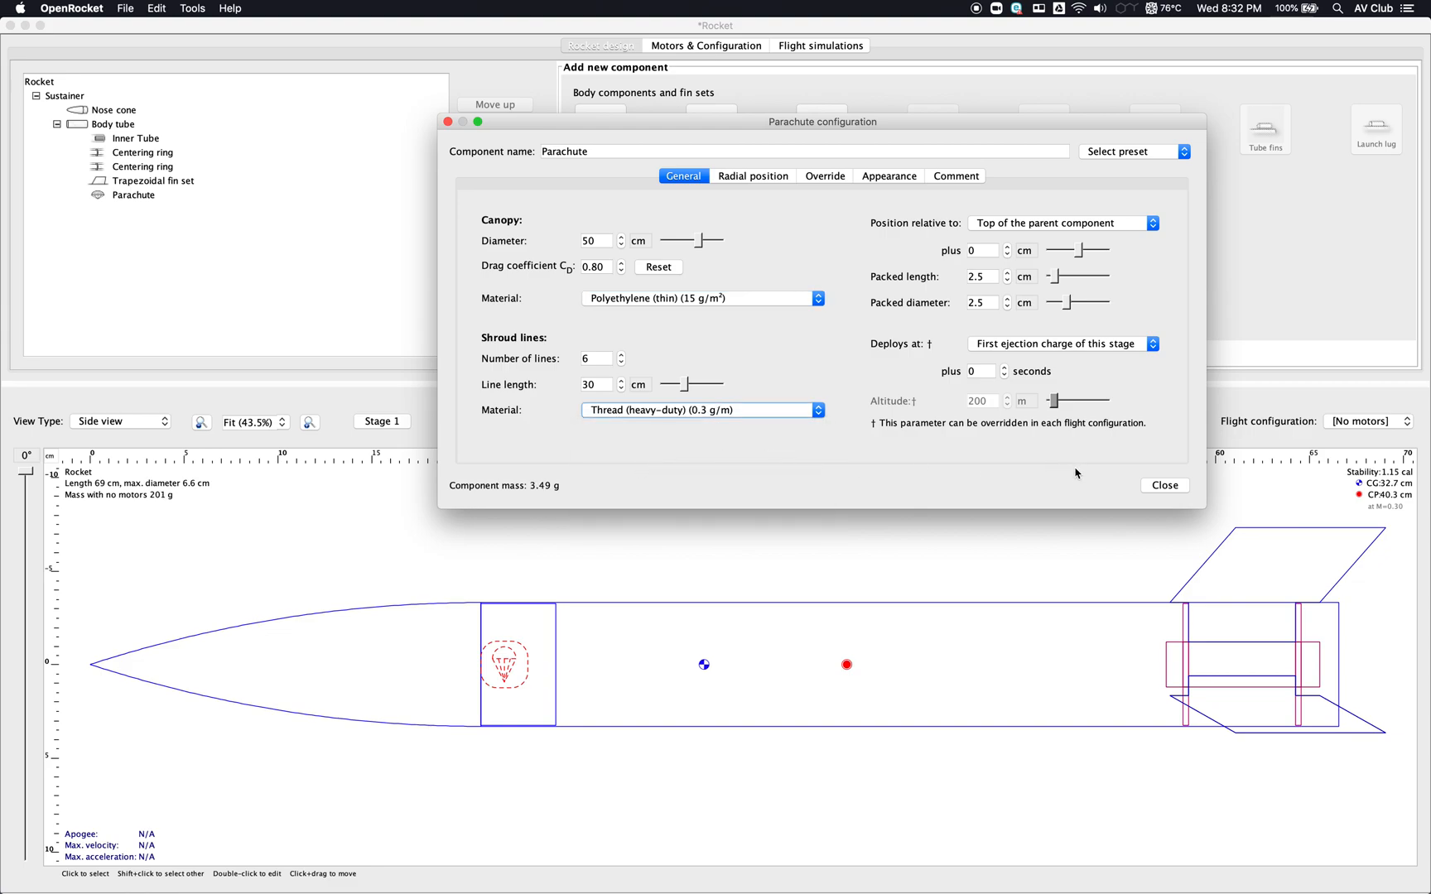
- Set the parachute's packed length to 6.5 cm and its packed diameter to 4.5 cm
click(1008, 273)
click(1008, 274)
click(1008, 273)
click(1008, 273)
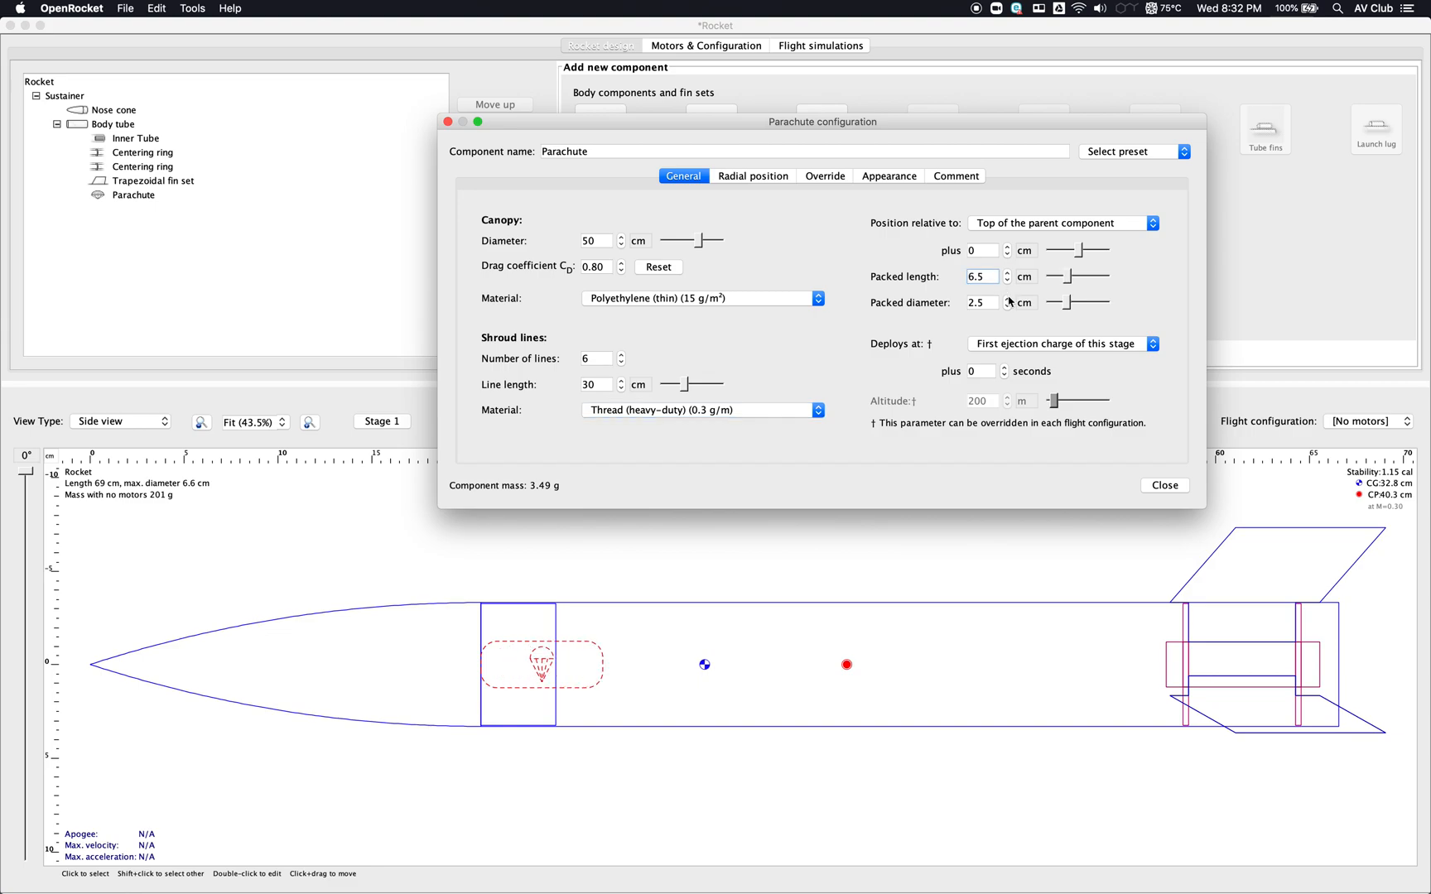
click(1008, 300)
click(1008, 300)
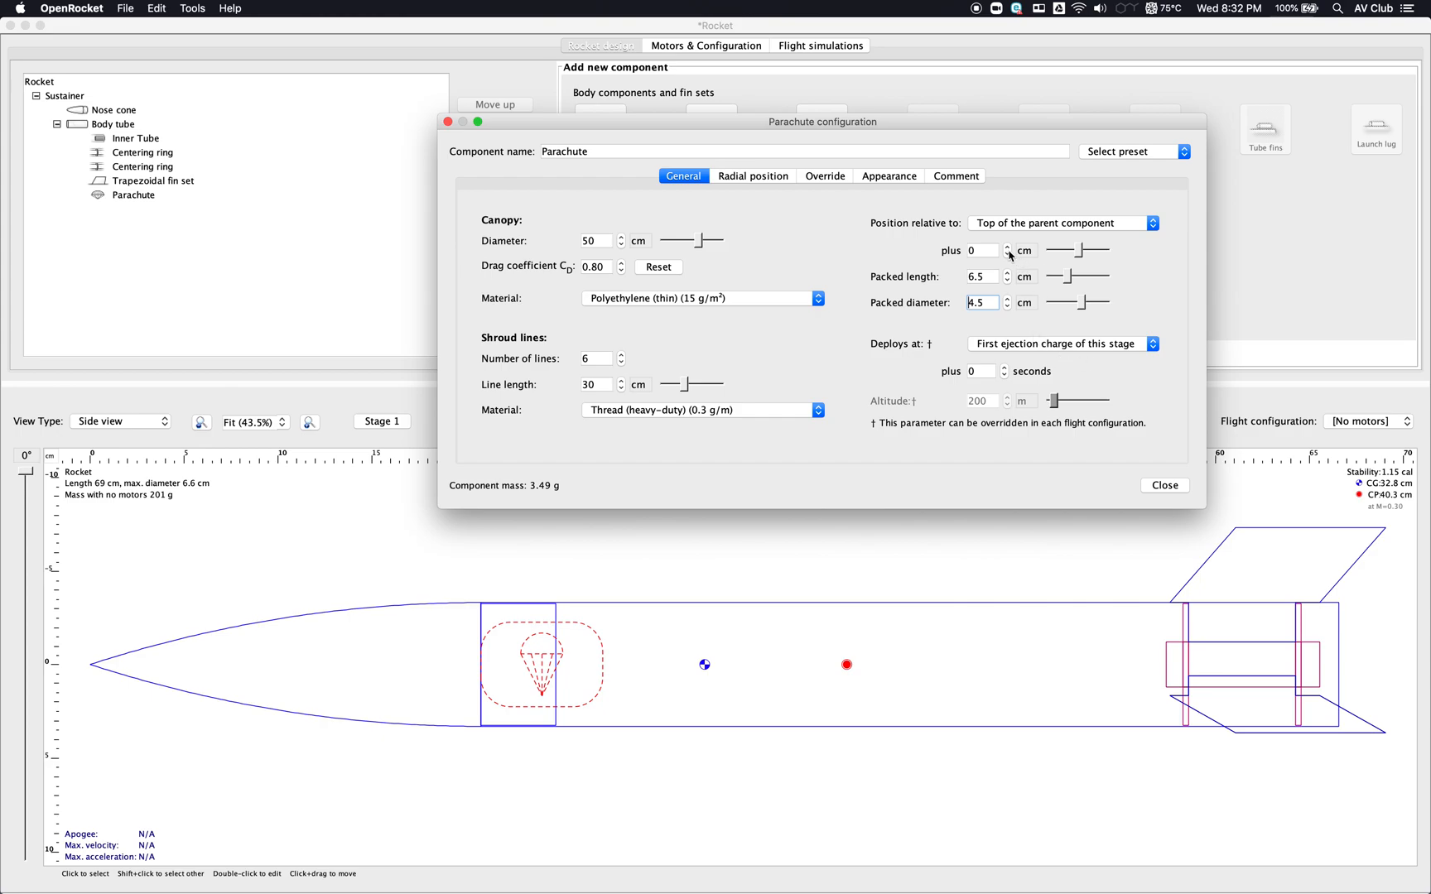
- Offset the parachute 11 cm from the top of the body tube and close its configuration
click(1008, 255)
click(1009, 247)
click(1009, 248)
click(1008, 248)
click(1009, 248)
click(1009, 248)
click(1009, 248)
click(1009, 248)
click(1009, 248)
click(1009, 248)
click(1009, 247)
click(1008, 247)
click(1008, 248)
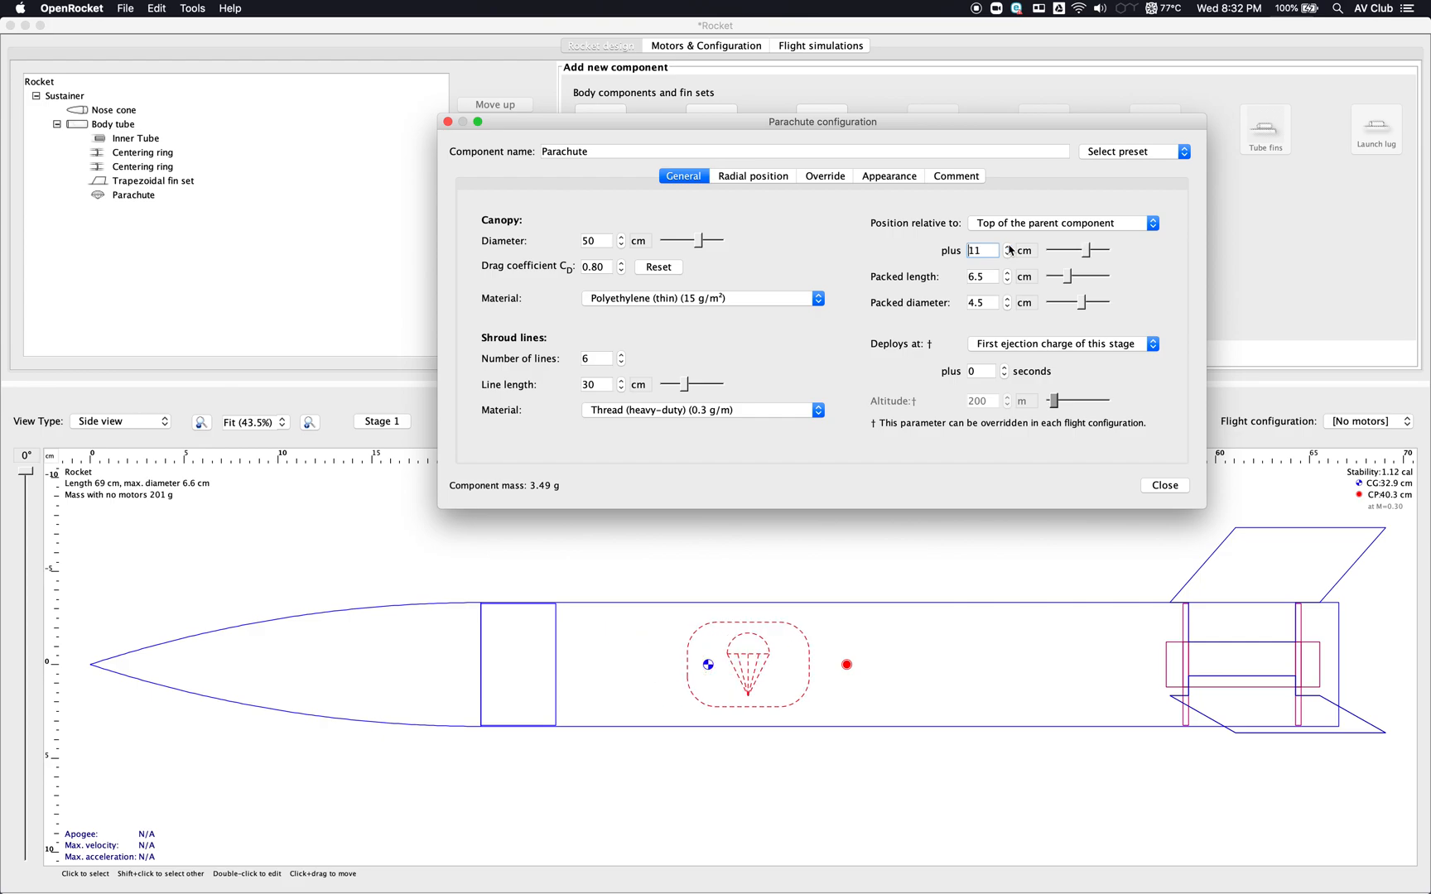
click(1162, 486)
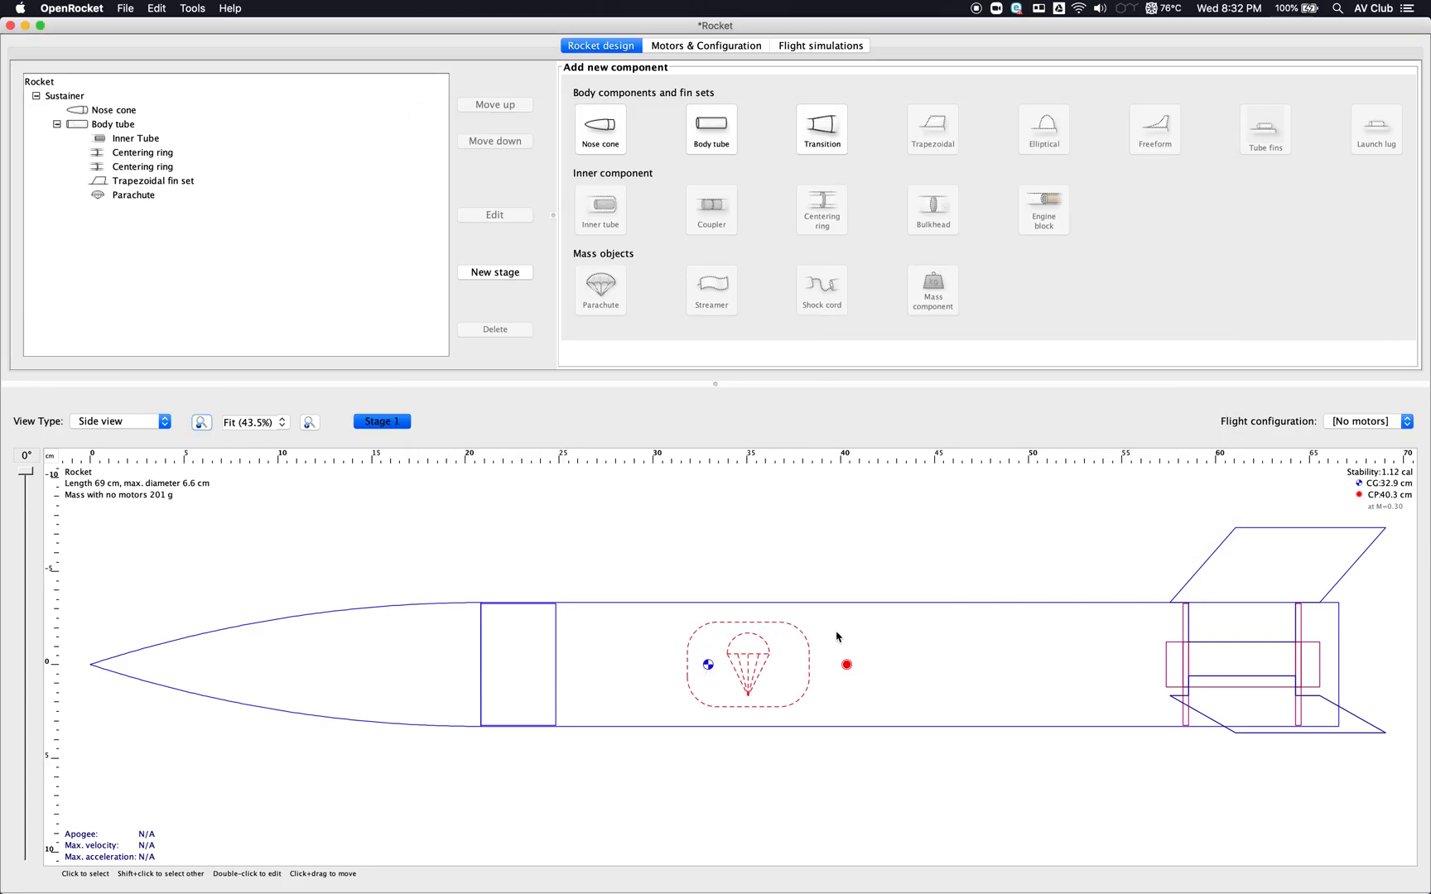
- Add a shock cord to the body tube with a packed length of 7.5 cm and a packed diameter of 4.5 cm
click(932, 644)
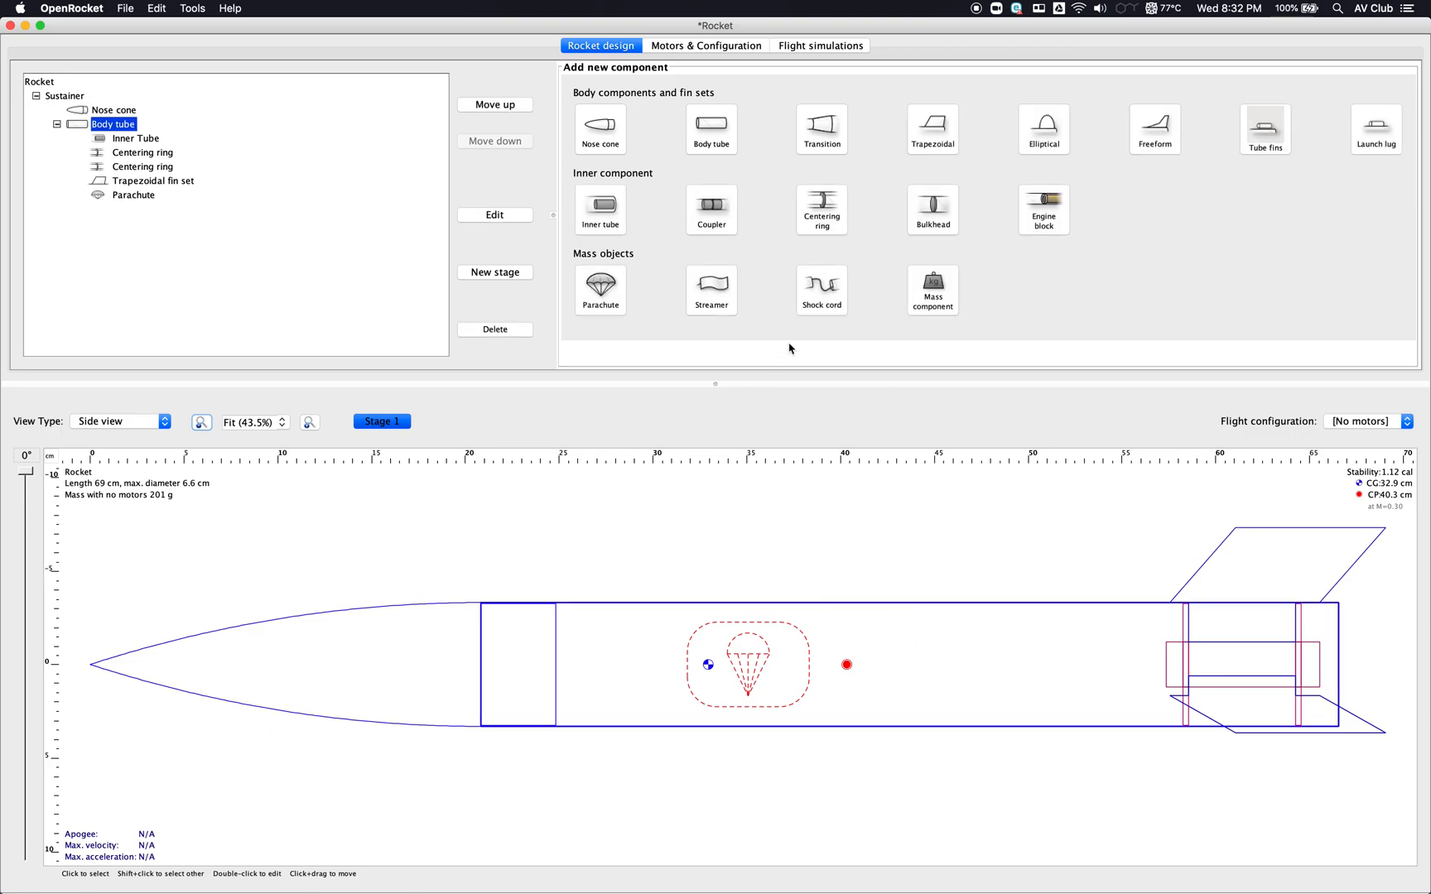
click(813, 294)
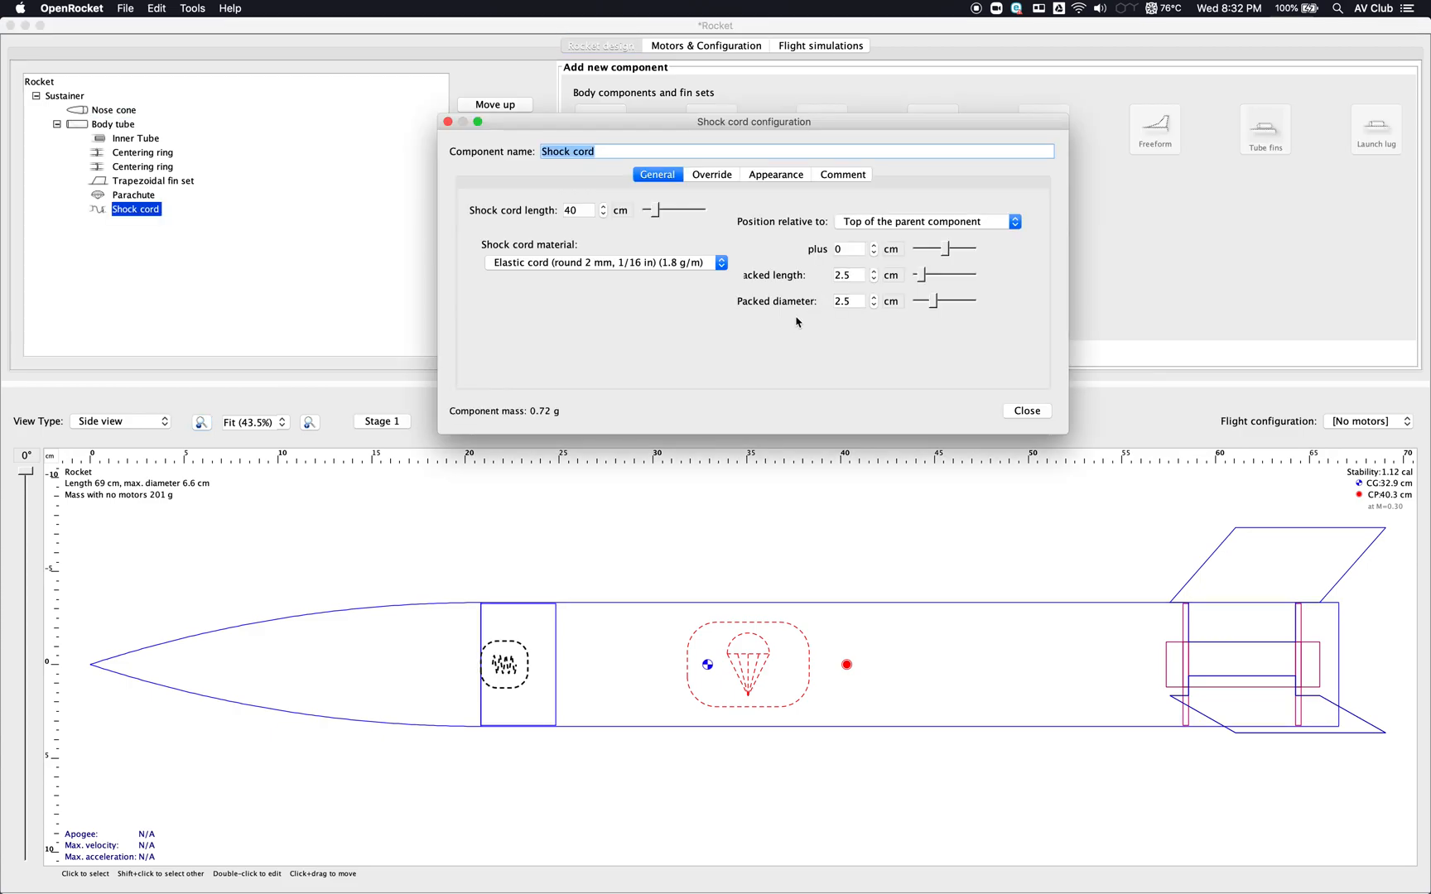
click(874, 271)
click(875, 273)
click(875, 272)
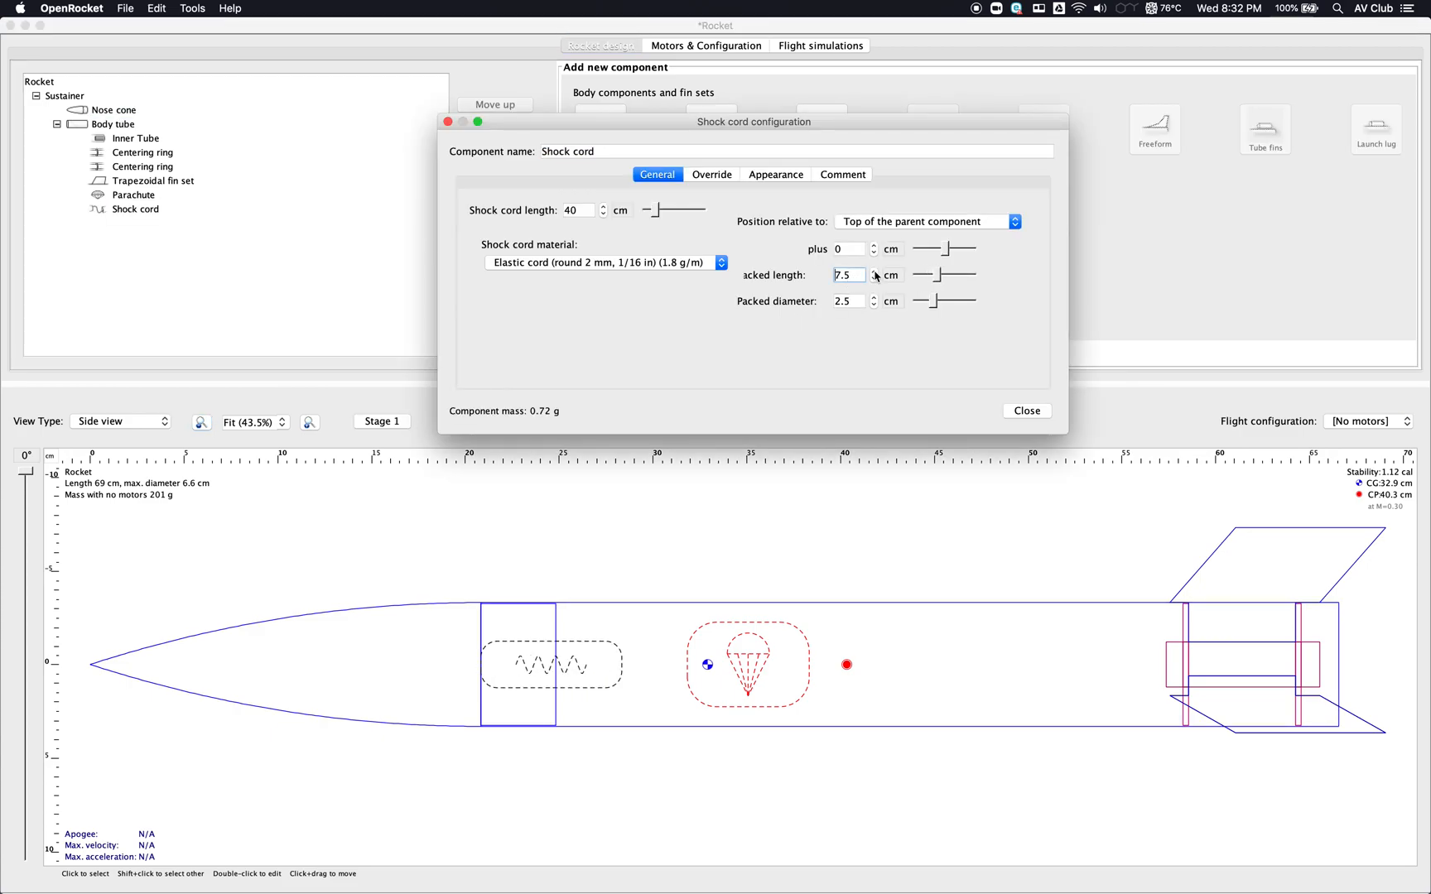
click(875, 297)
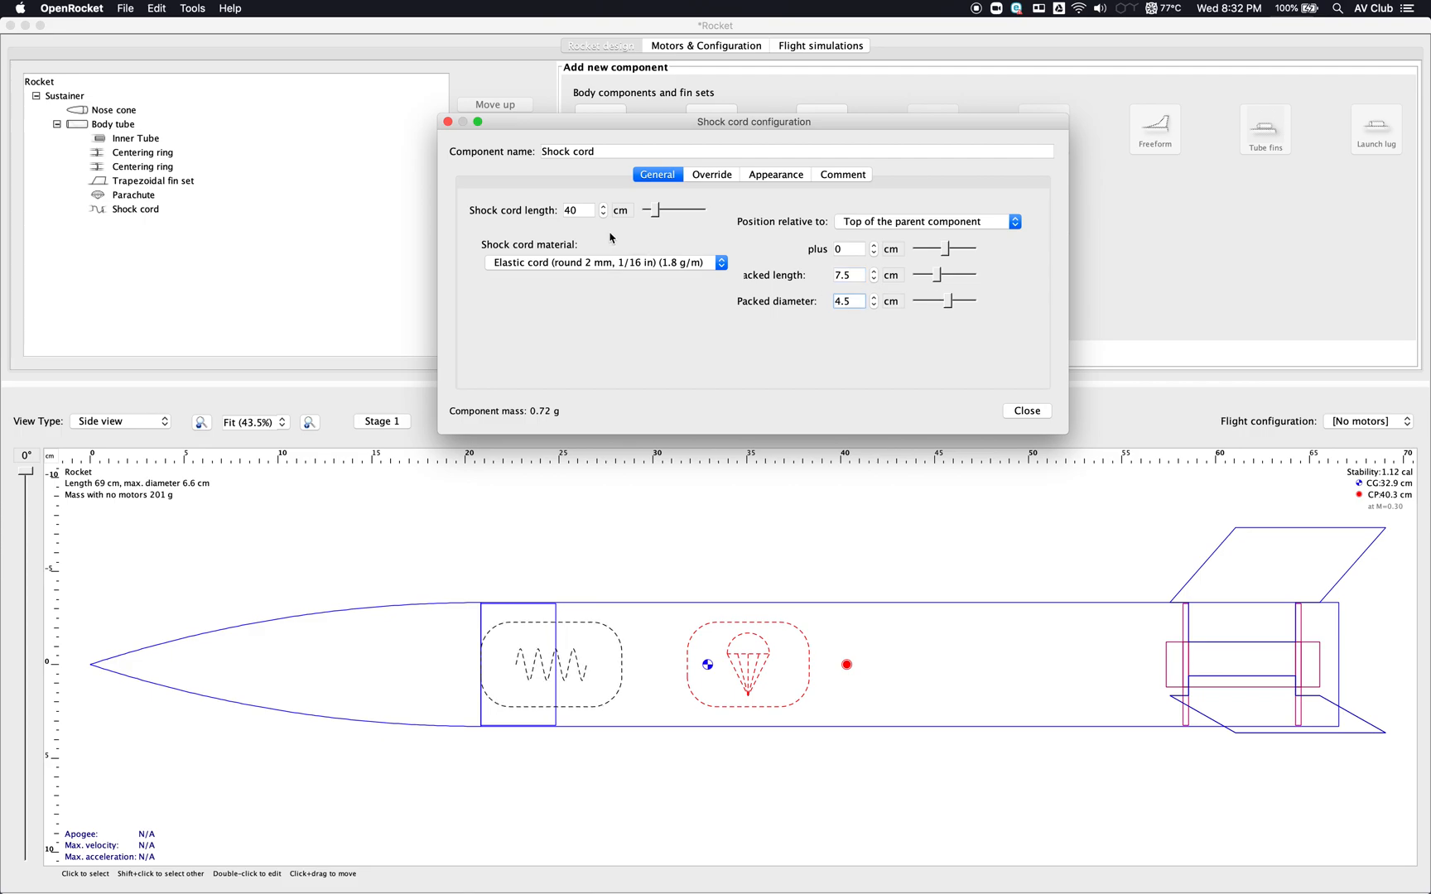
- Lengthen the shock cord and close its configuration
drag(655, 213, 678, 220)
click(1025, 411)
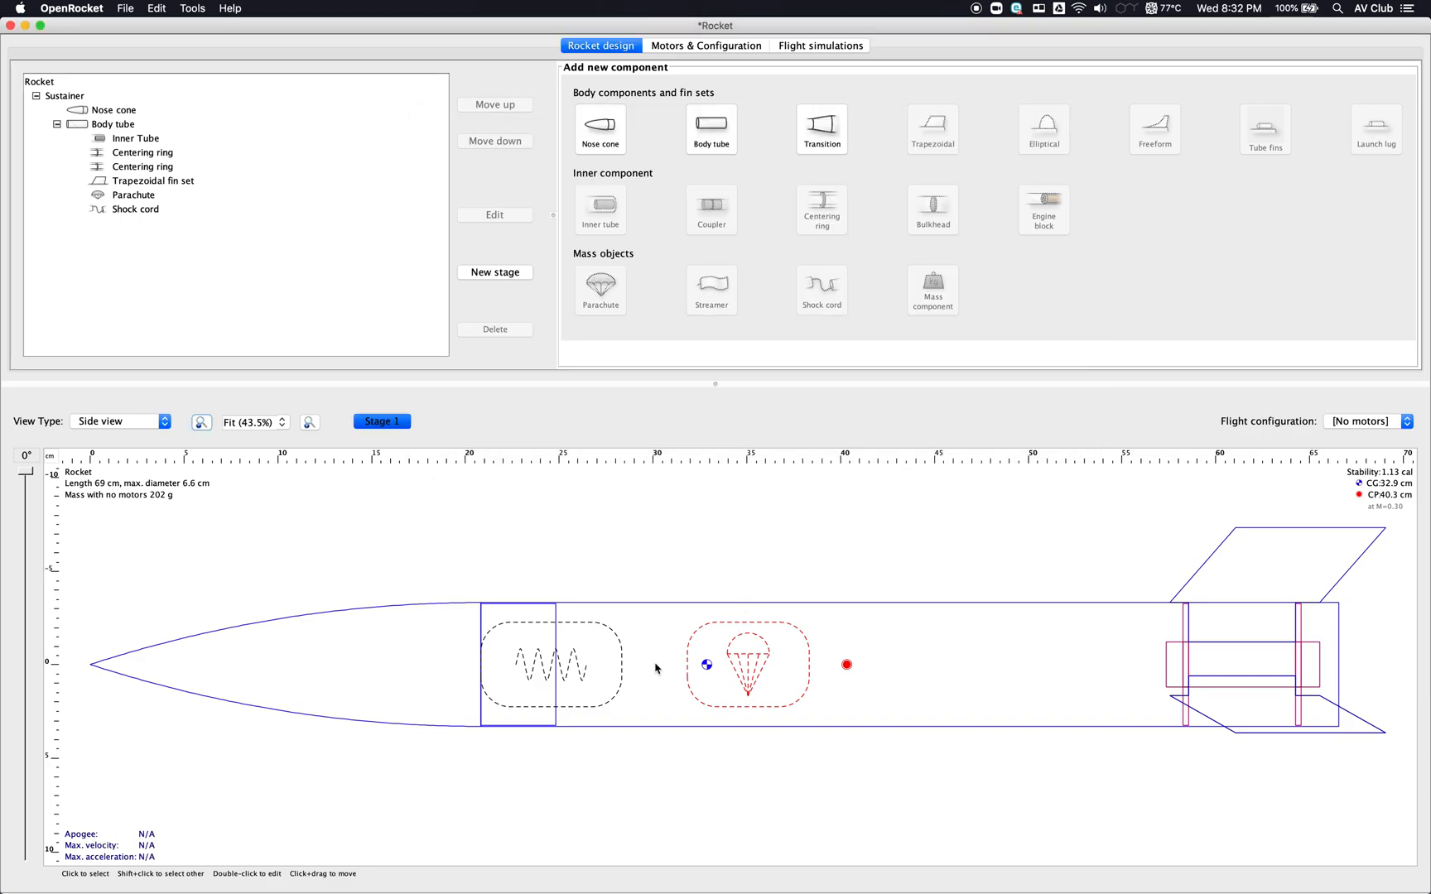
- Create a new motor configuration and open the motor selection for the inner tube
click(977, 689)
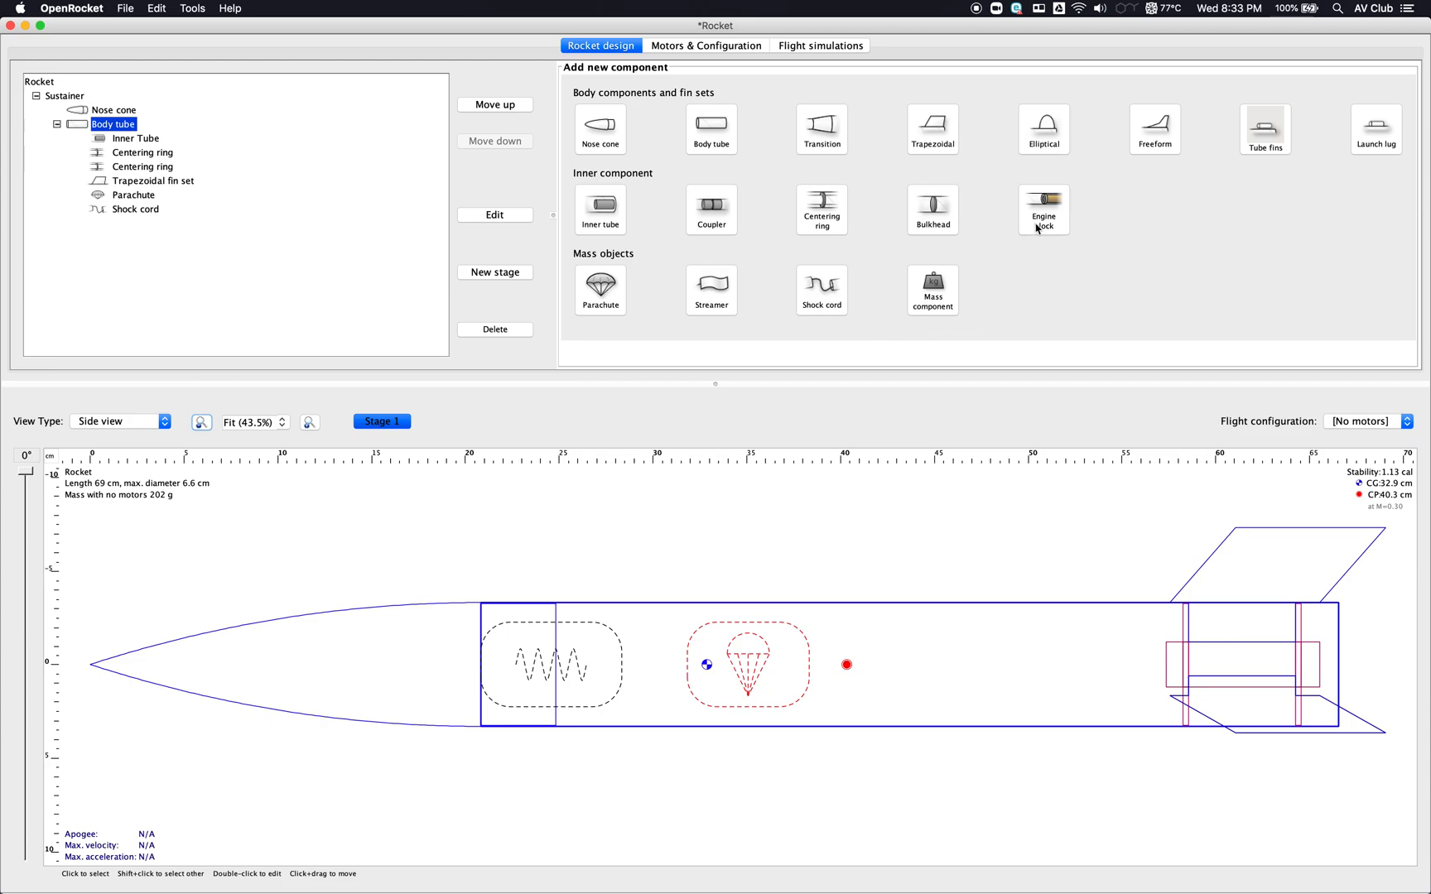
click(729, 47)
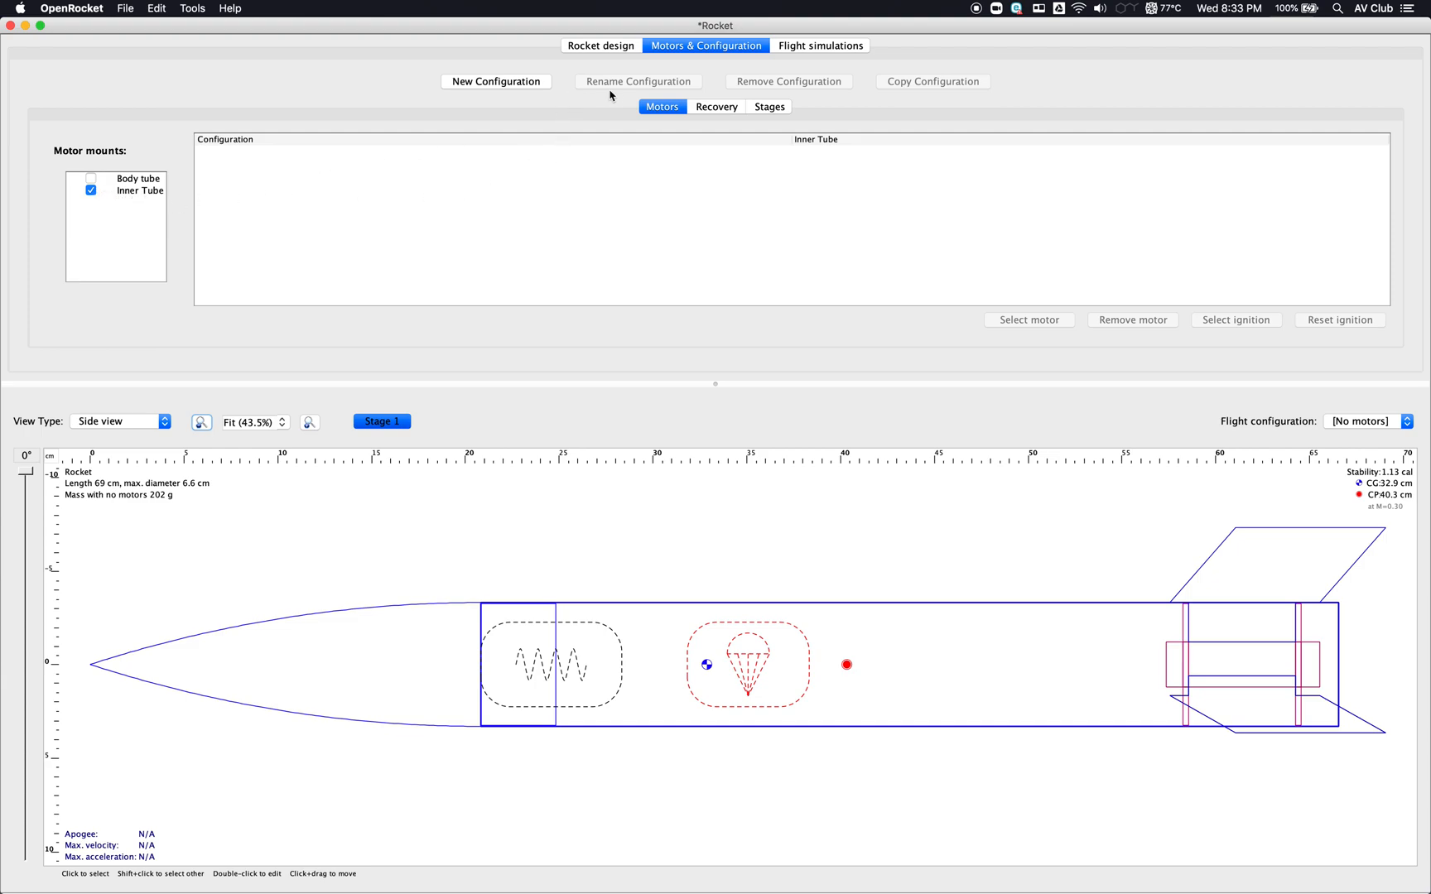
click(524, 86)
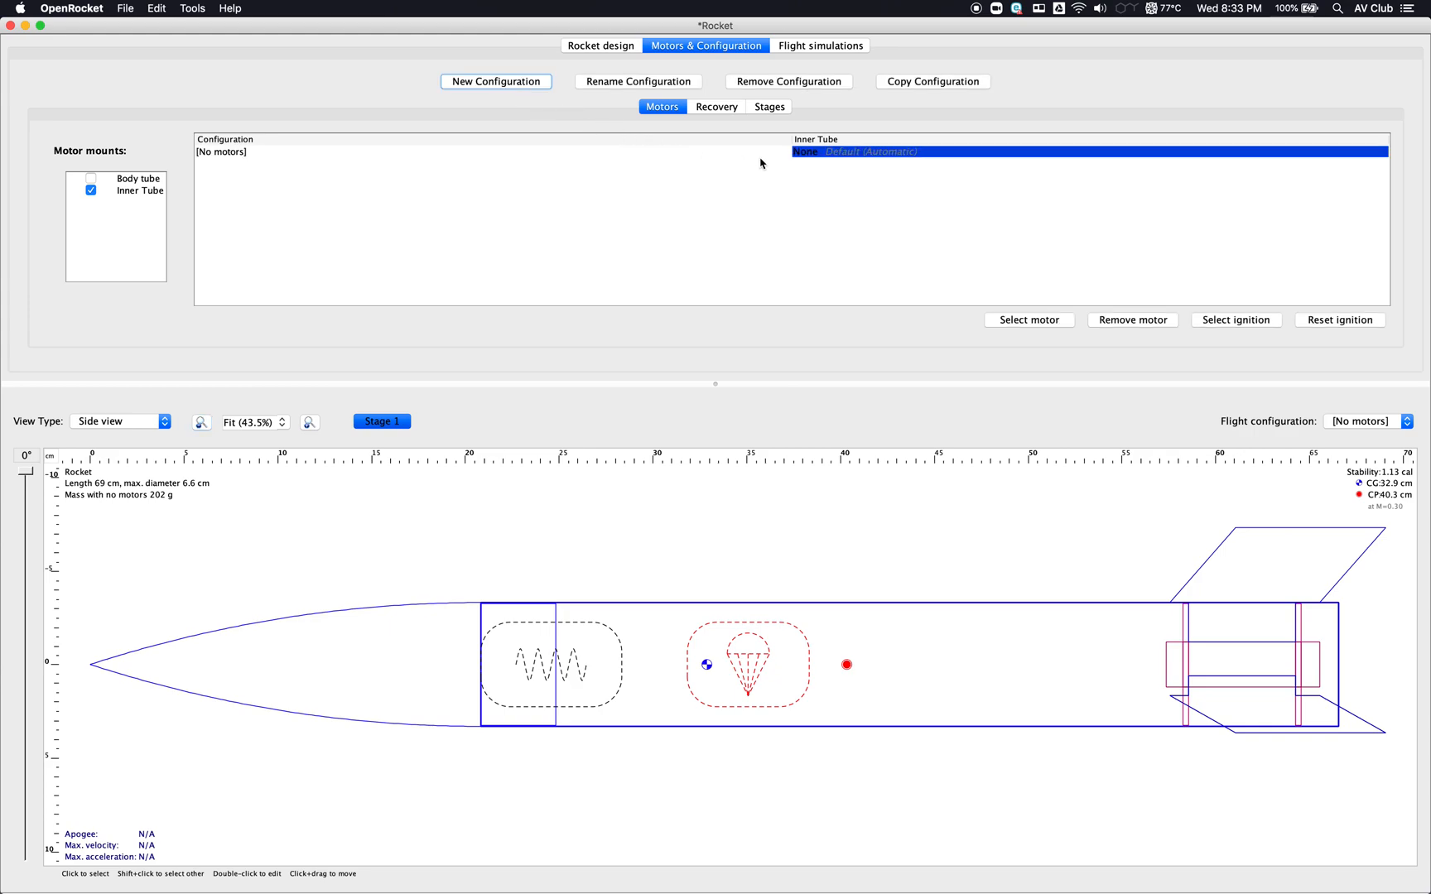
click(814, 156)
double_click(814, 157)
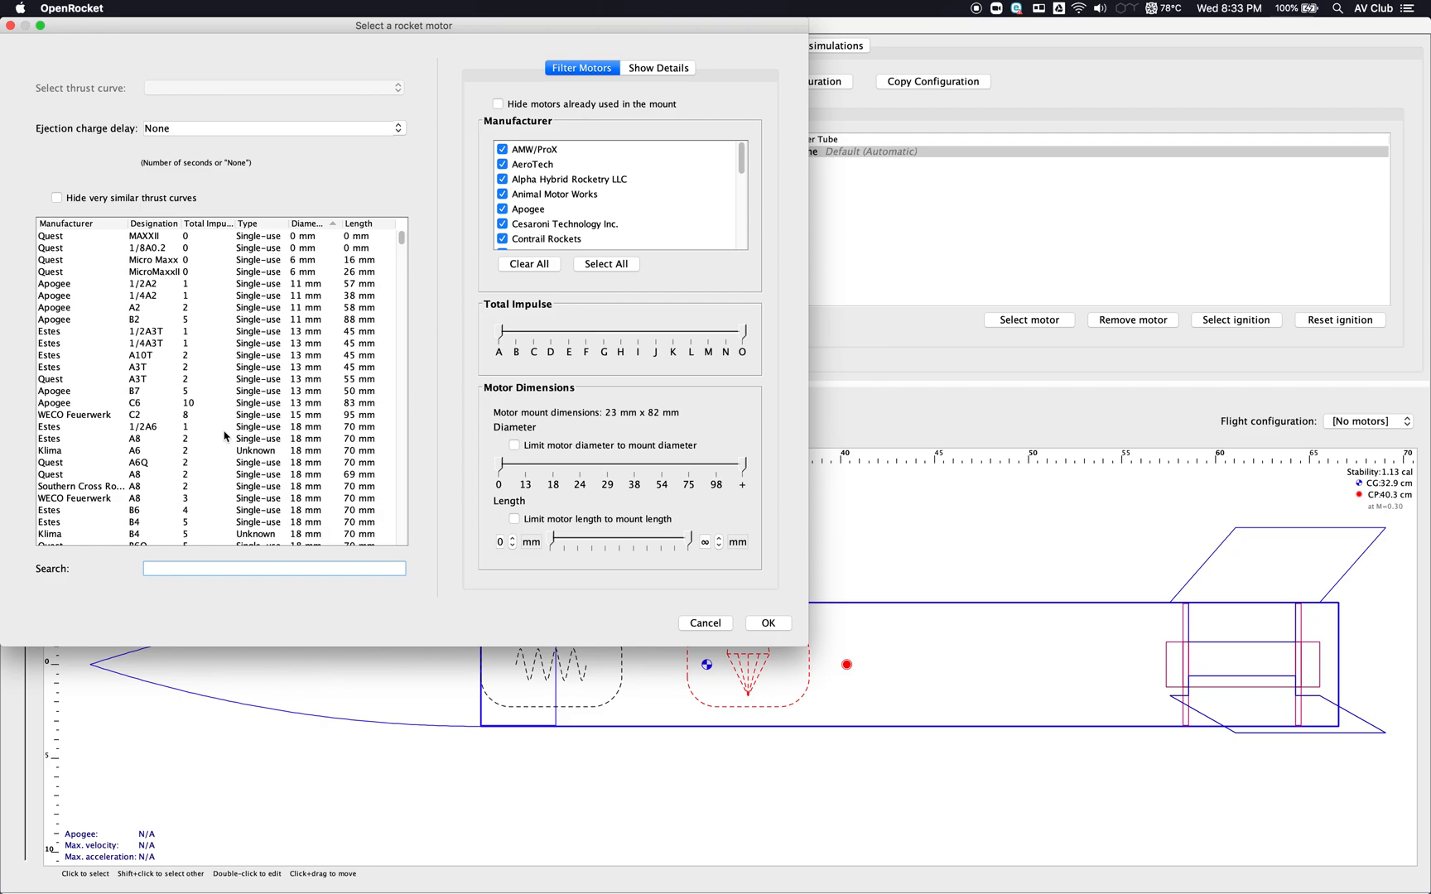
- Choose the single-use Estes D12 motor, 24 mm in diameter and 70 mm long, for the inner tube
scroll(225, 436, down, 5)
scroll(225, 436, down, 5)
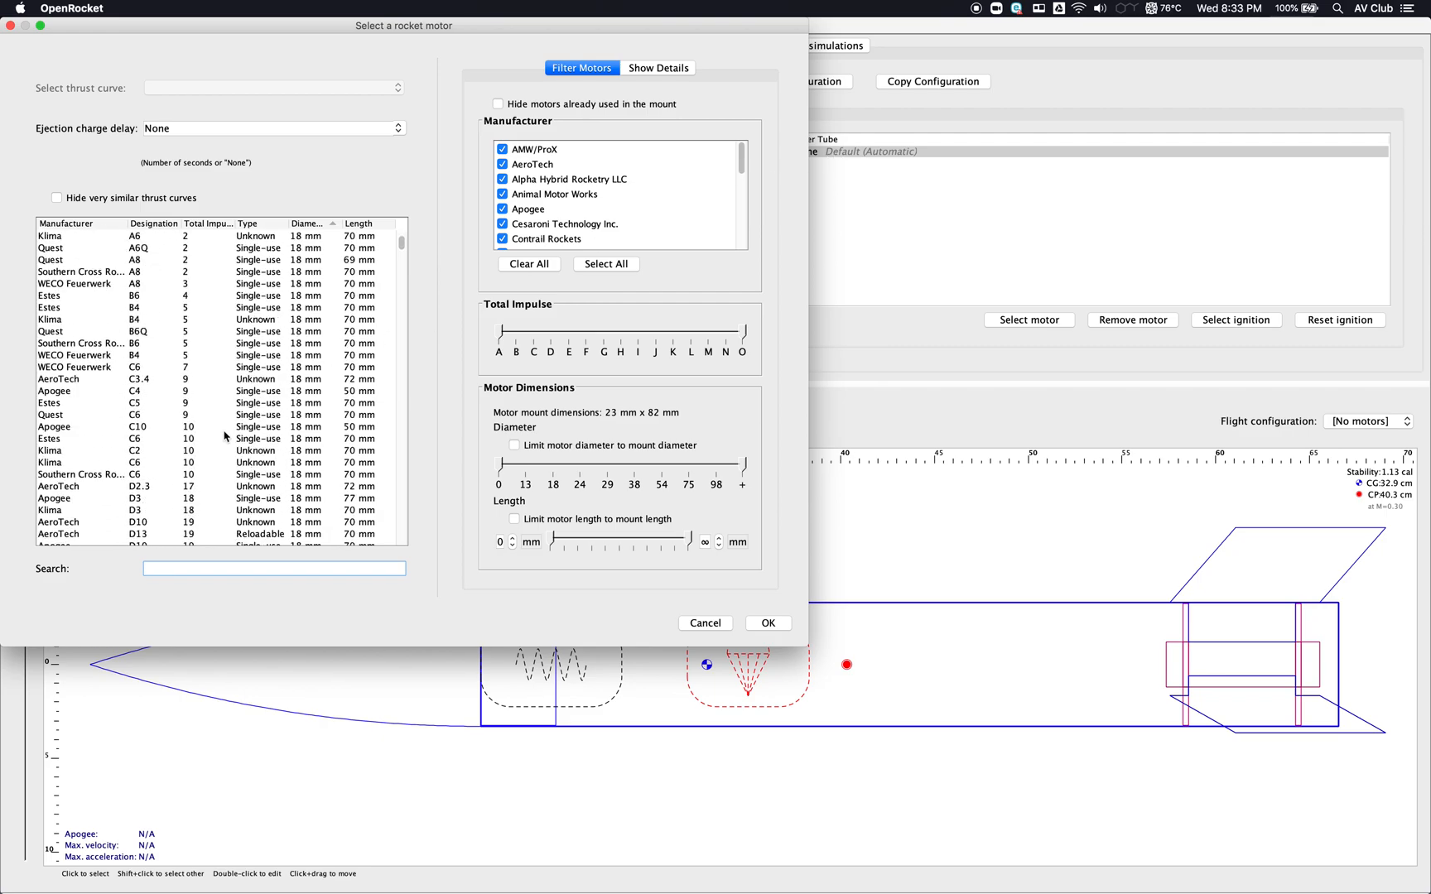
scroll(226, 436, down, 2)
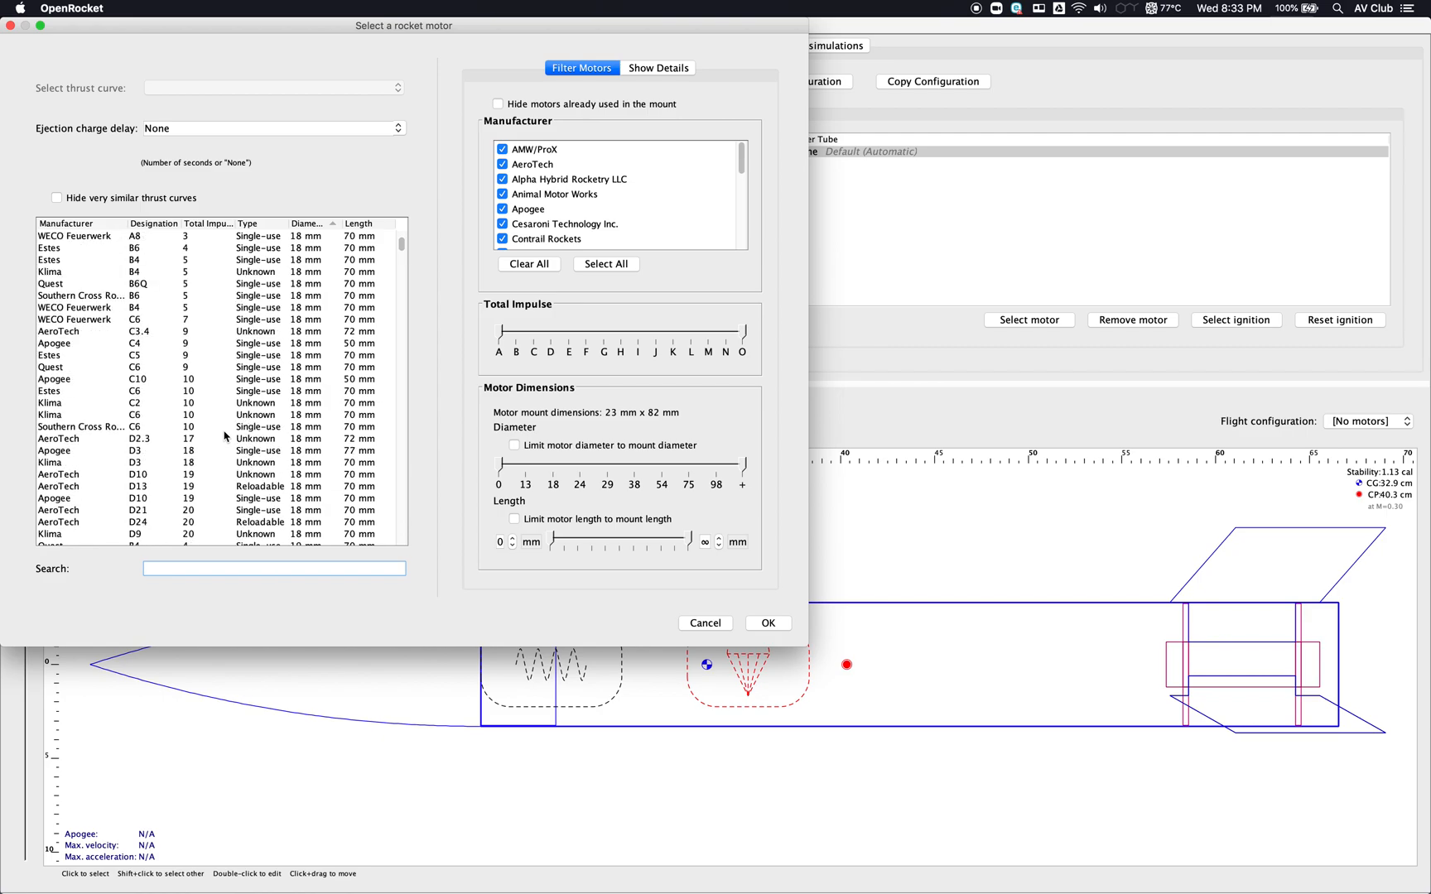
scroll(225, 436, down, 6)
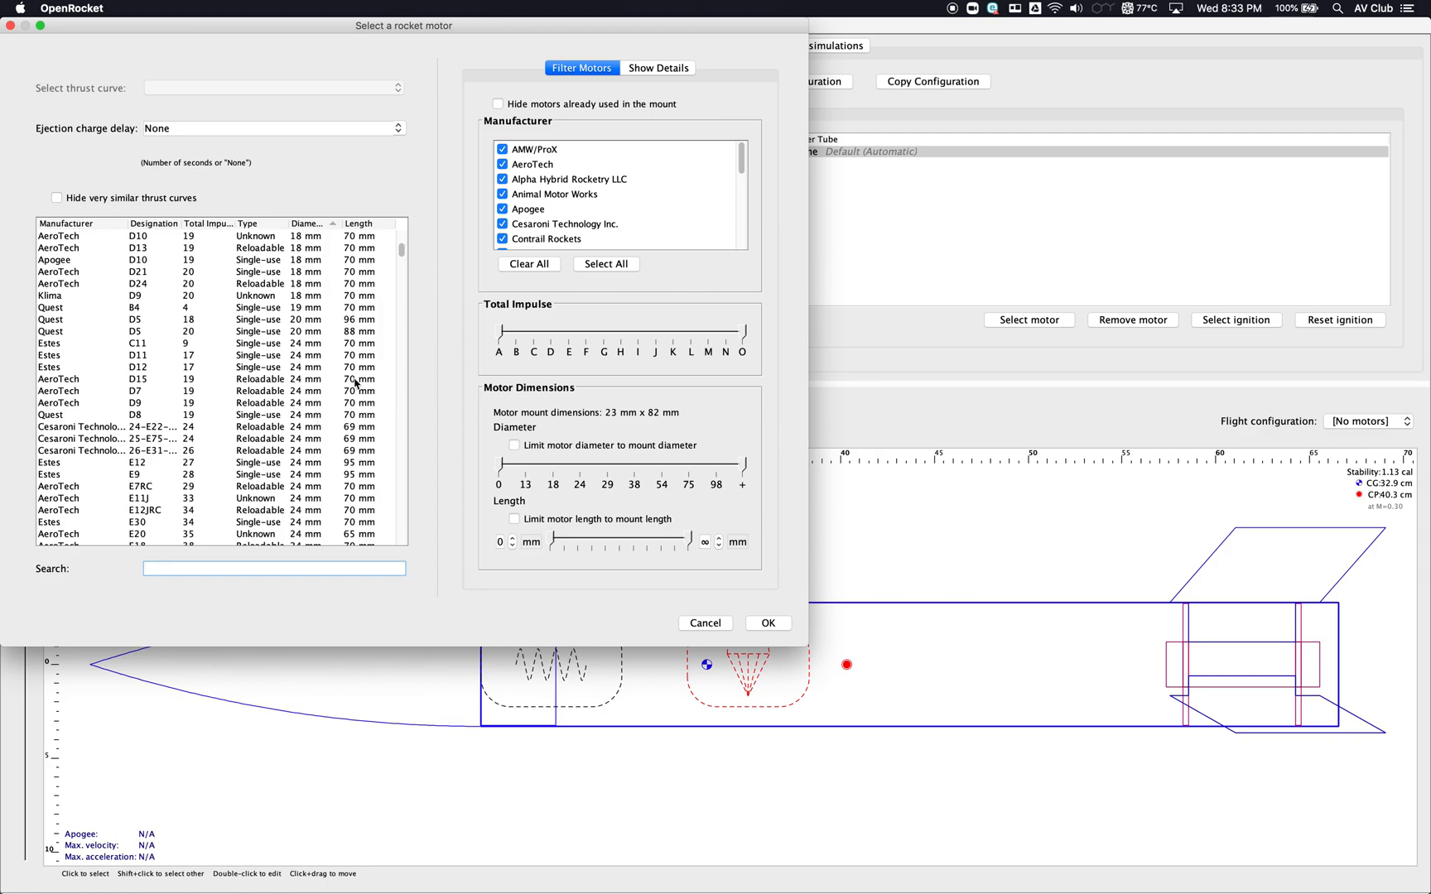
click(143, 371)
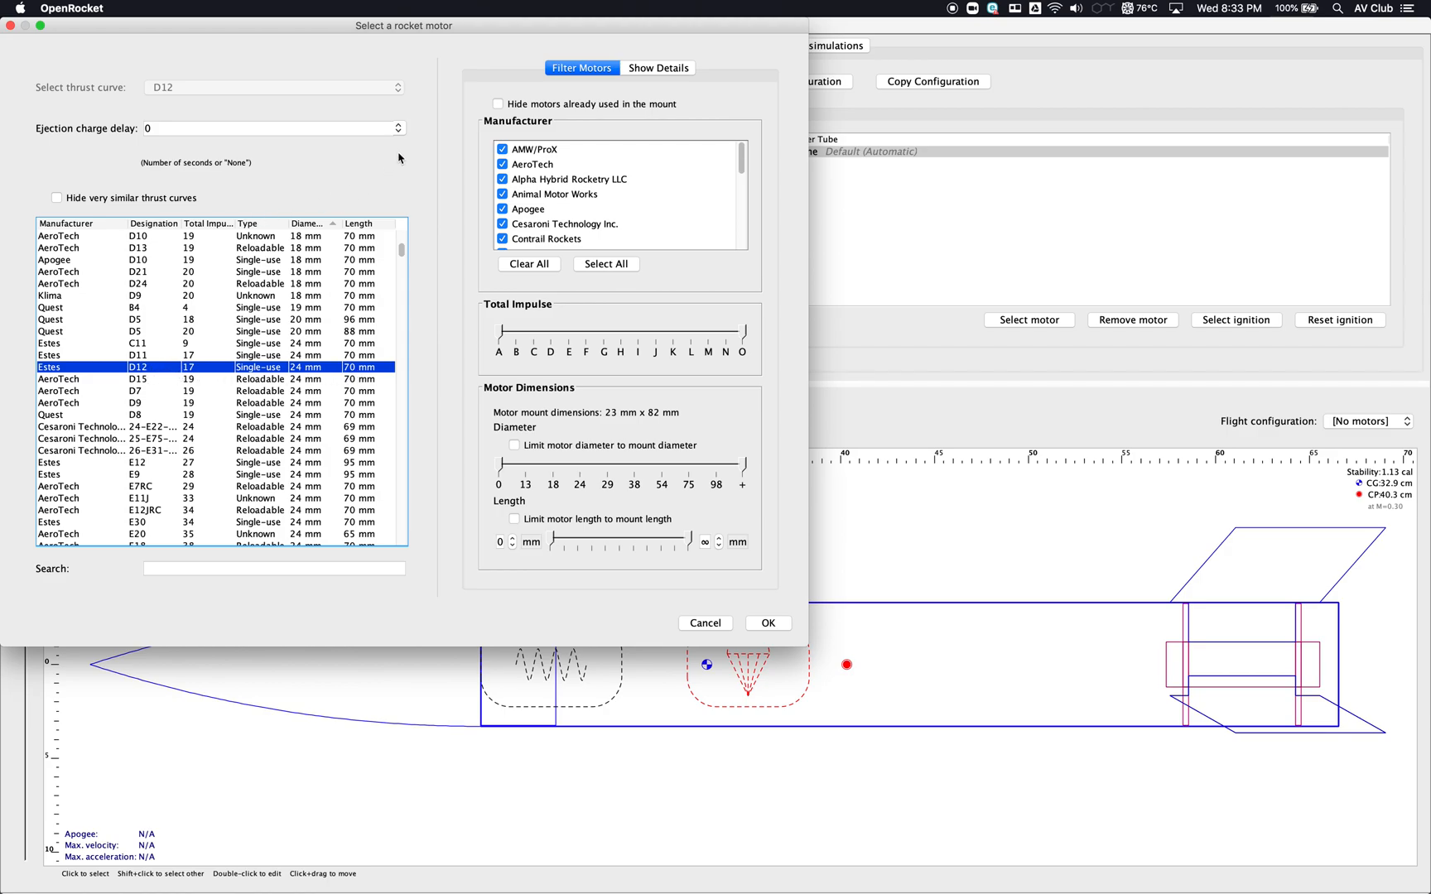
- Set the D12 motor's ejection charge delay to 5 seconds, look through the other 24 mm motors, and confirm the selection
click(401, 132)
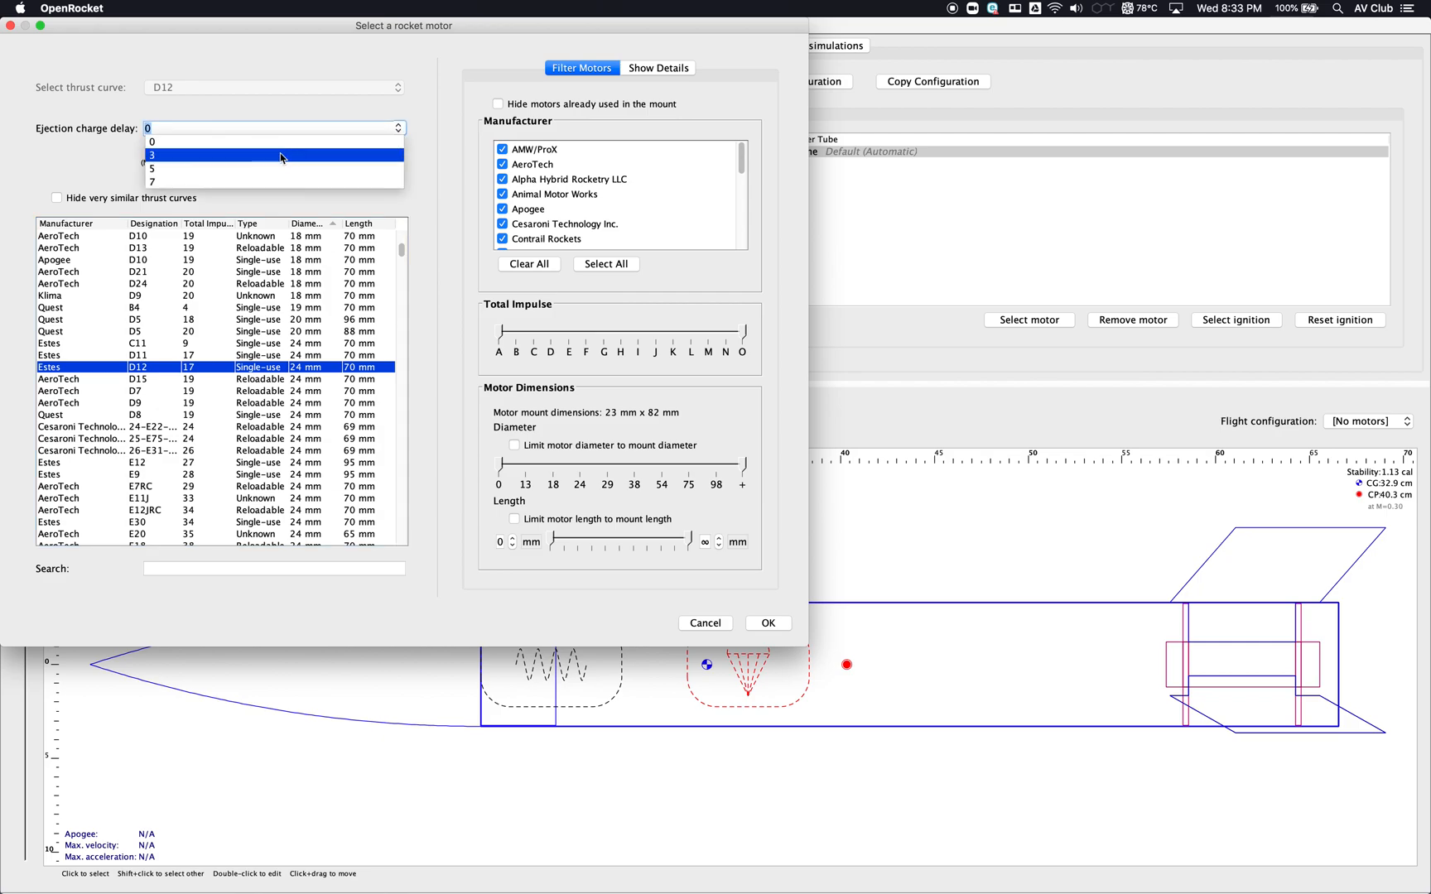
click(212, 171)
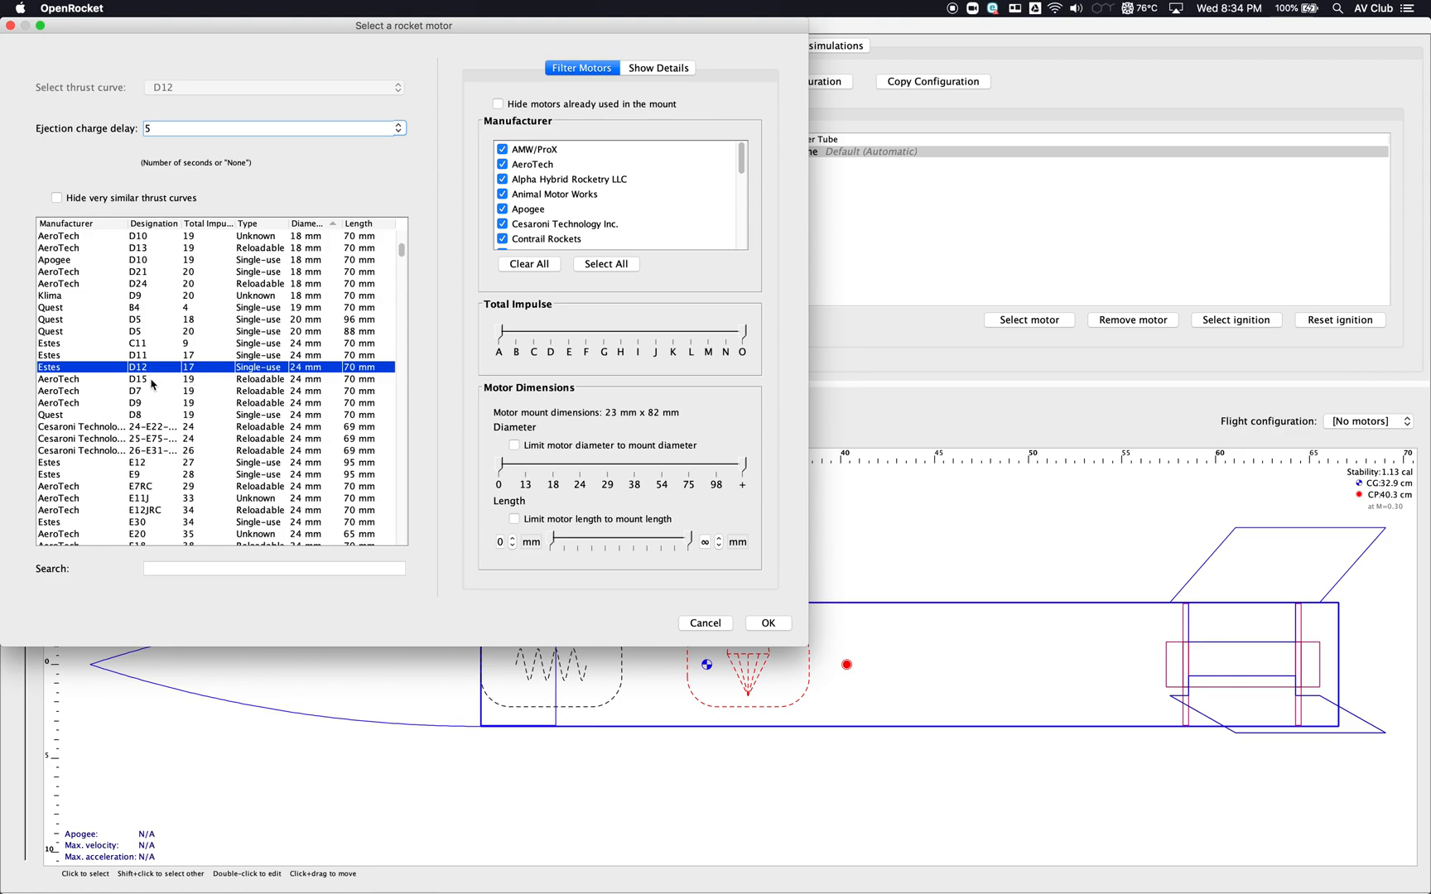
scroll(315, 500, down, 6)
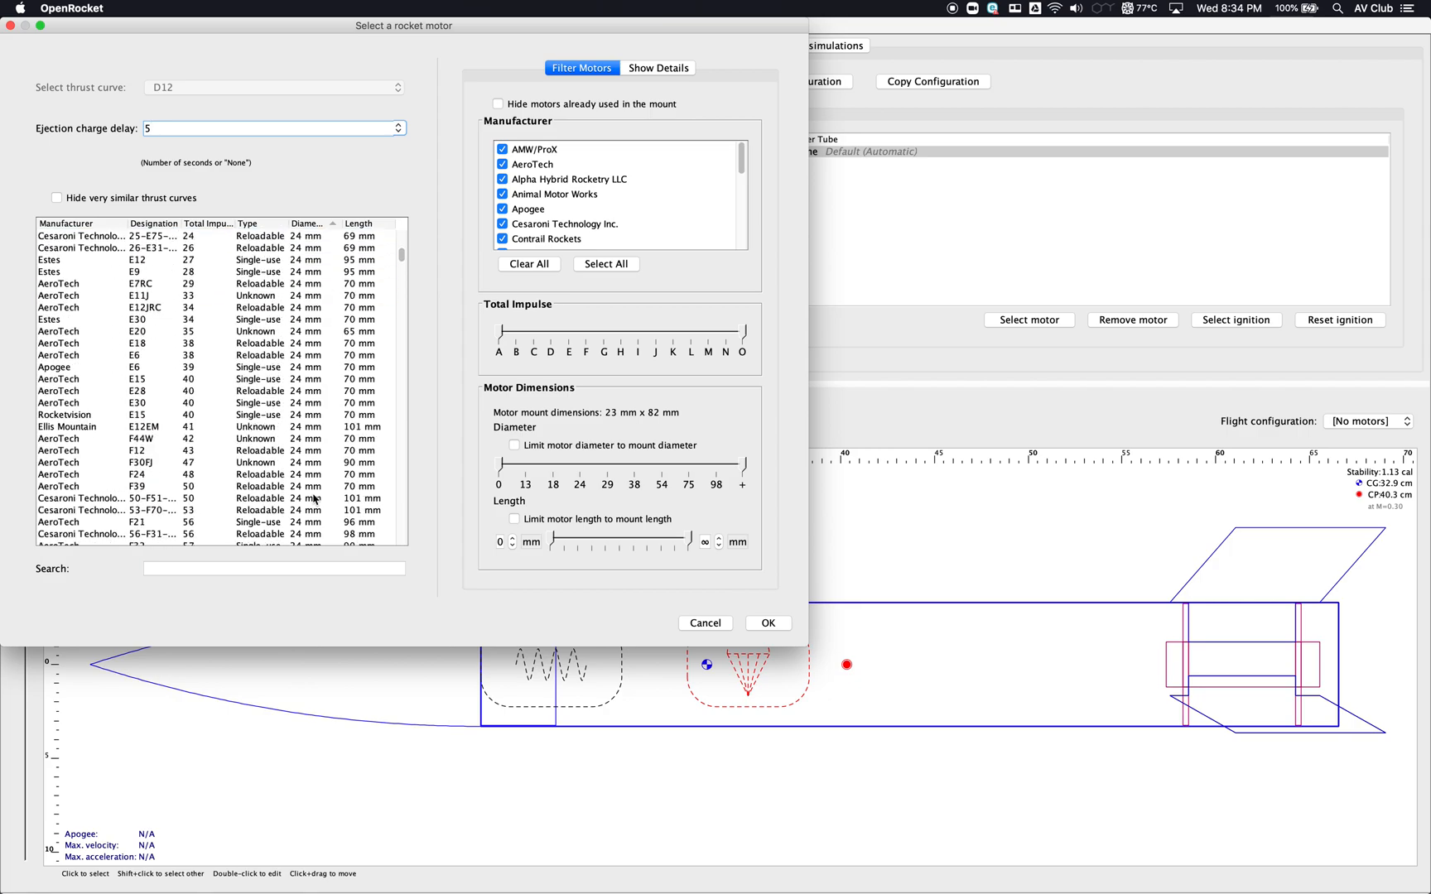
scroll(315, 499, down, 2)
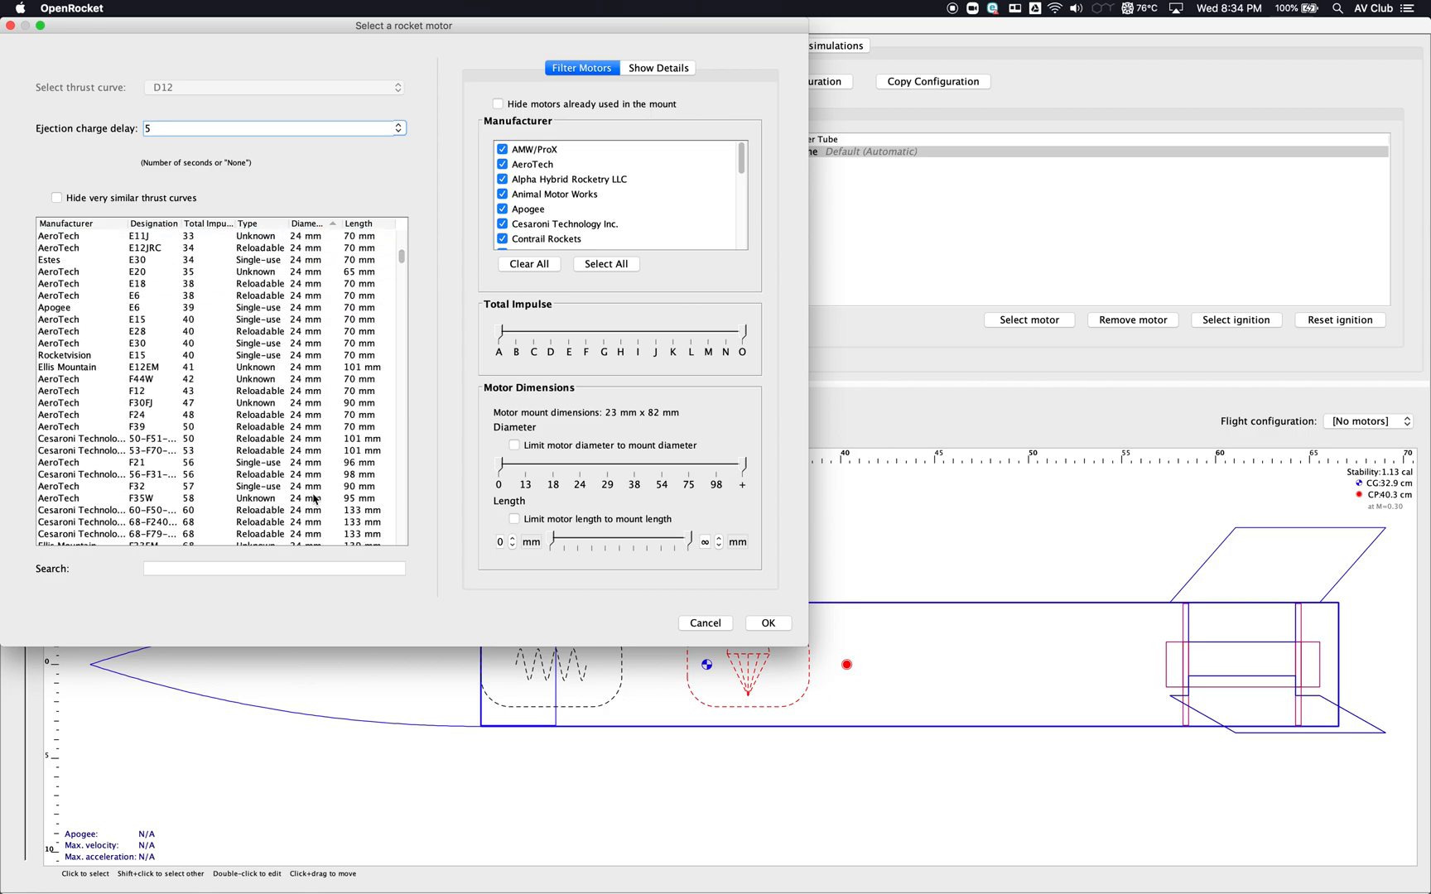
scroll(314, 499, down, 2)
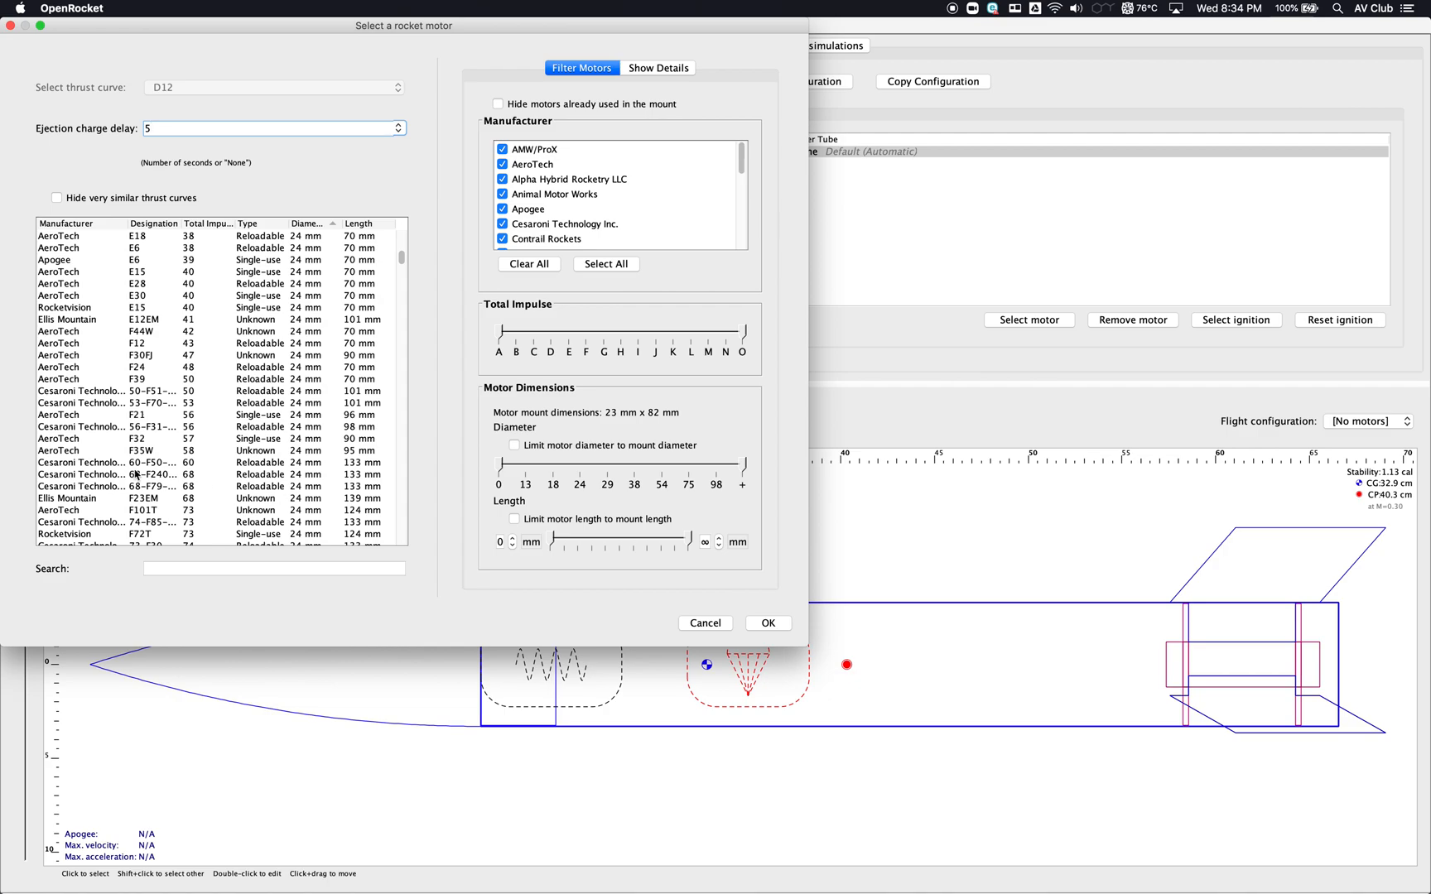
scroll(103, 474, down, 2)
scroll(104, 474, up, 8)
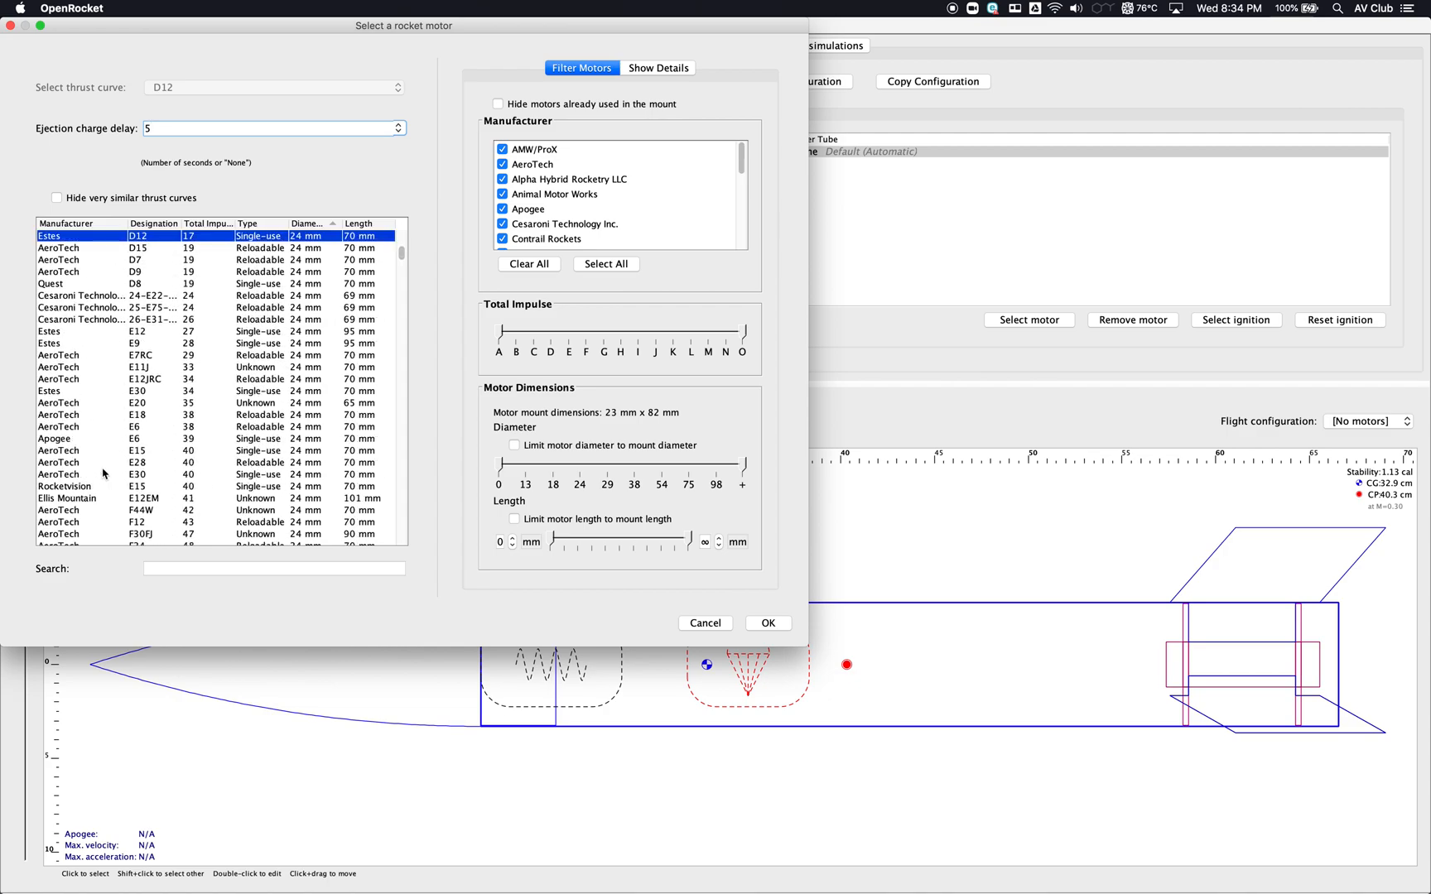
scroll(195, 273, up, 3)
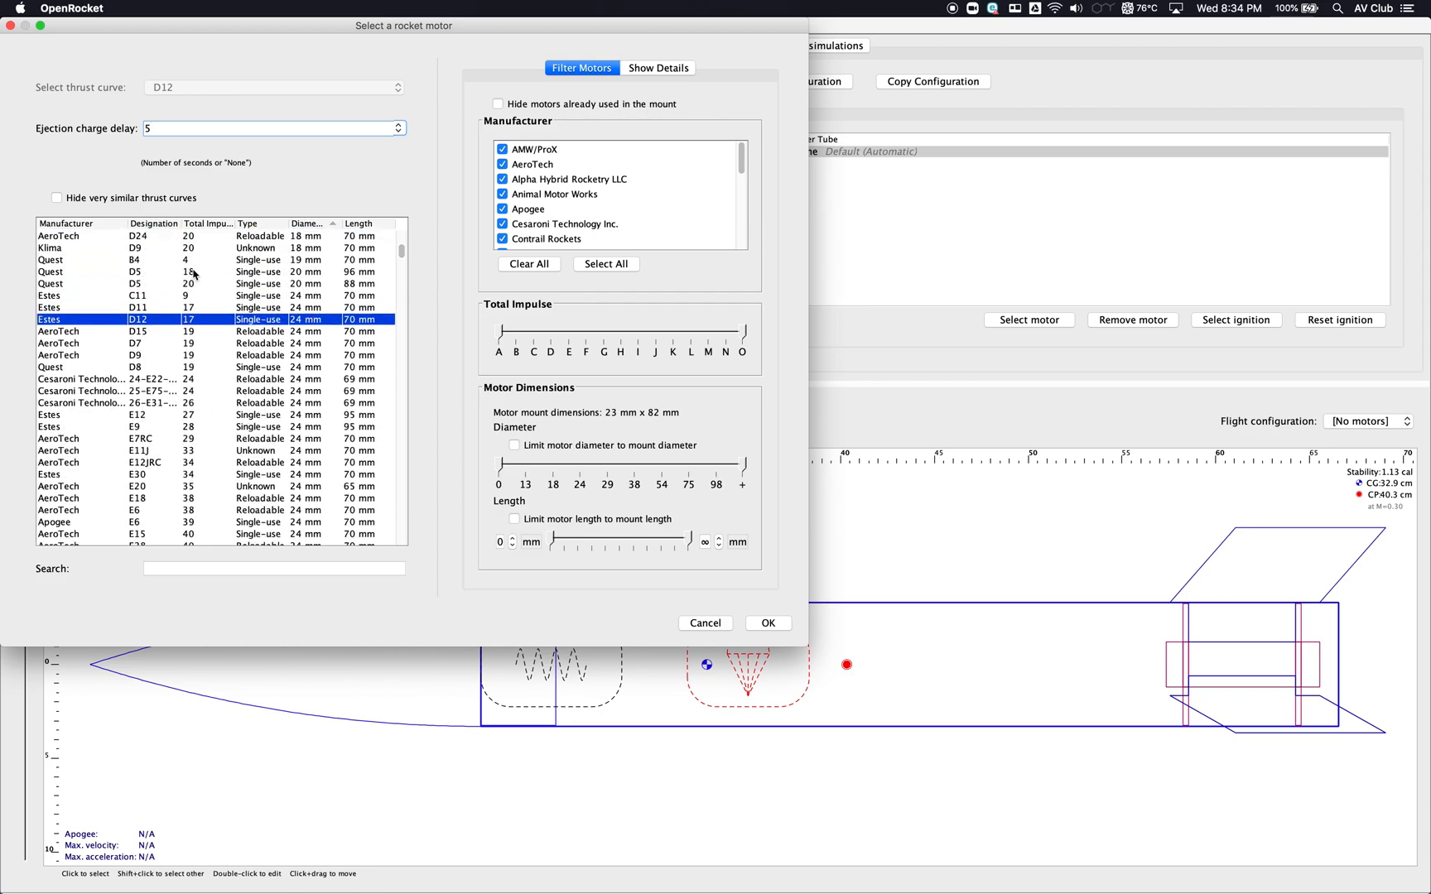
click(768, 624)
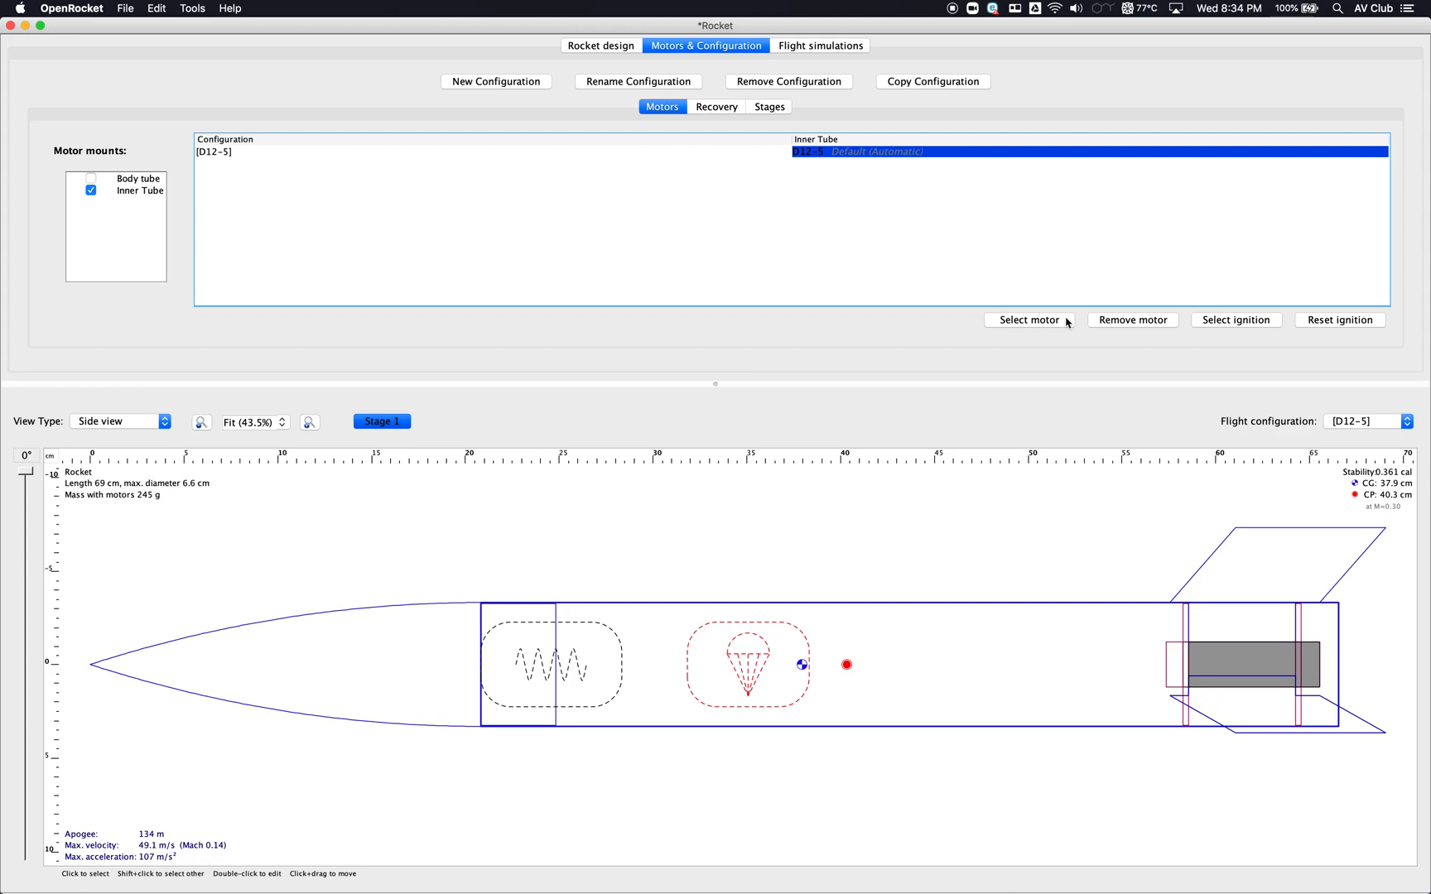
- Run the flight simulation Simulation 1 for the D12-5 configuration
click(820, 48)
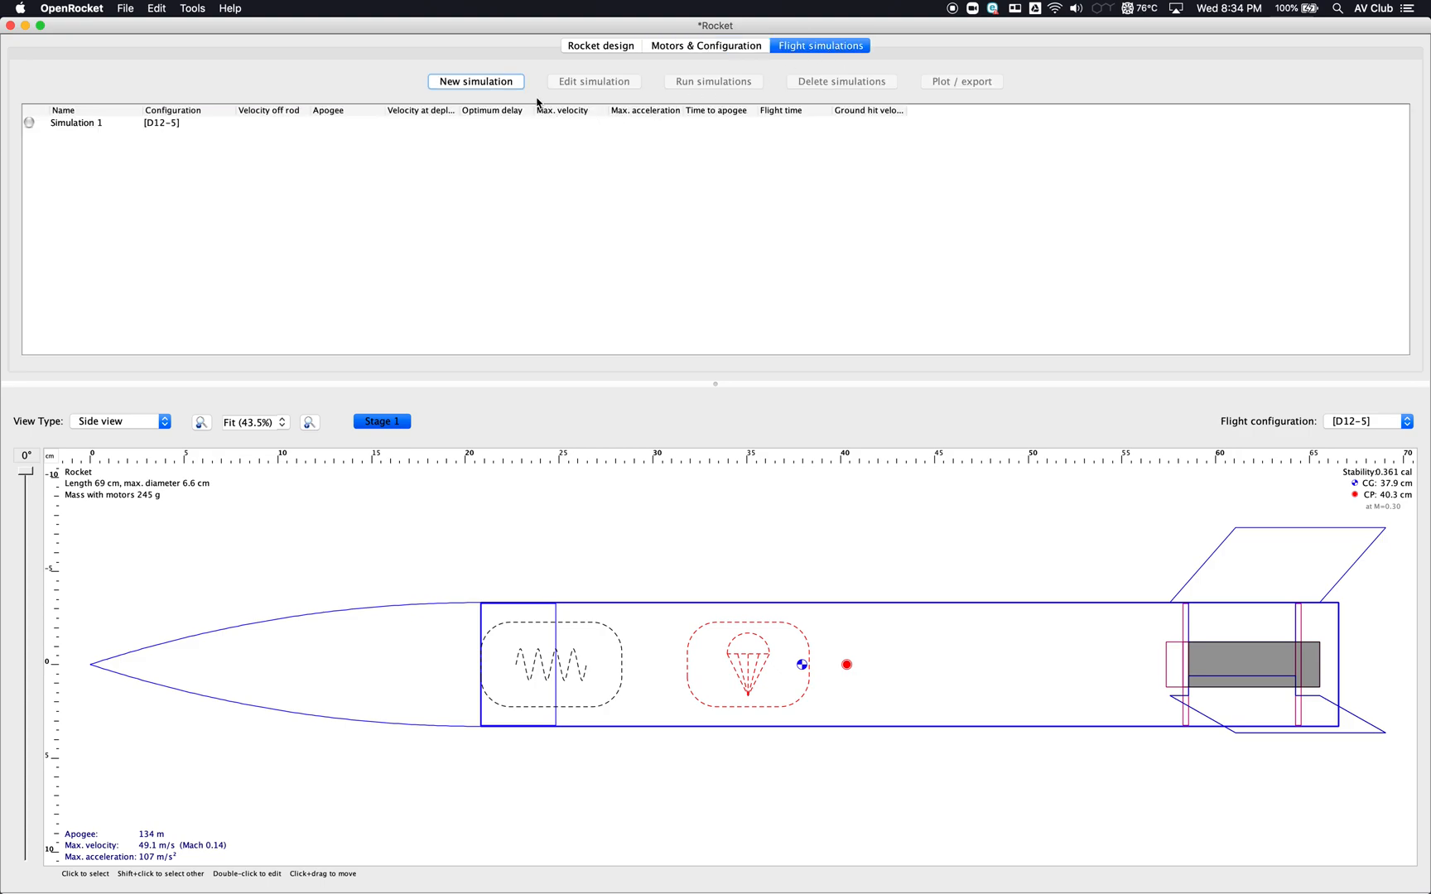
click(497, 123)
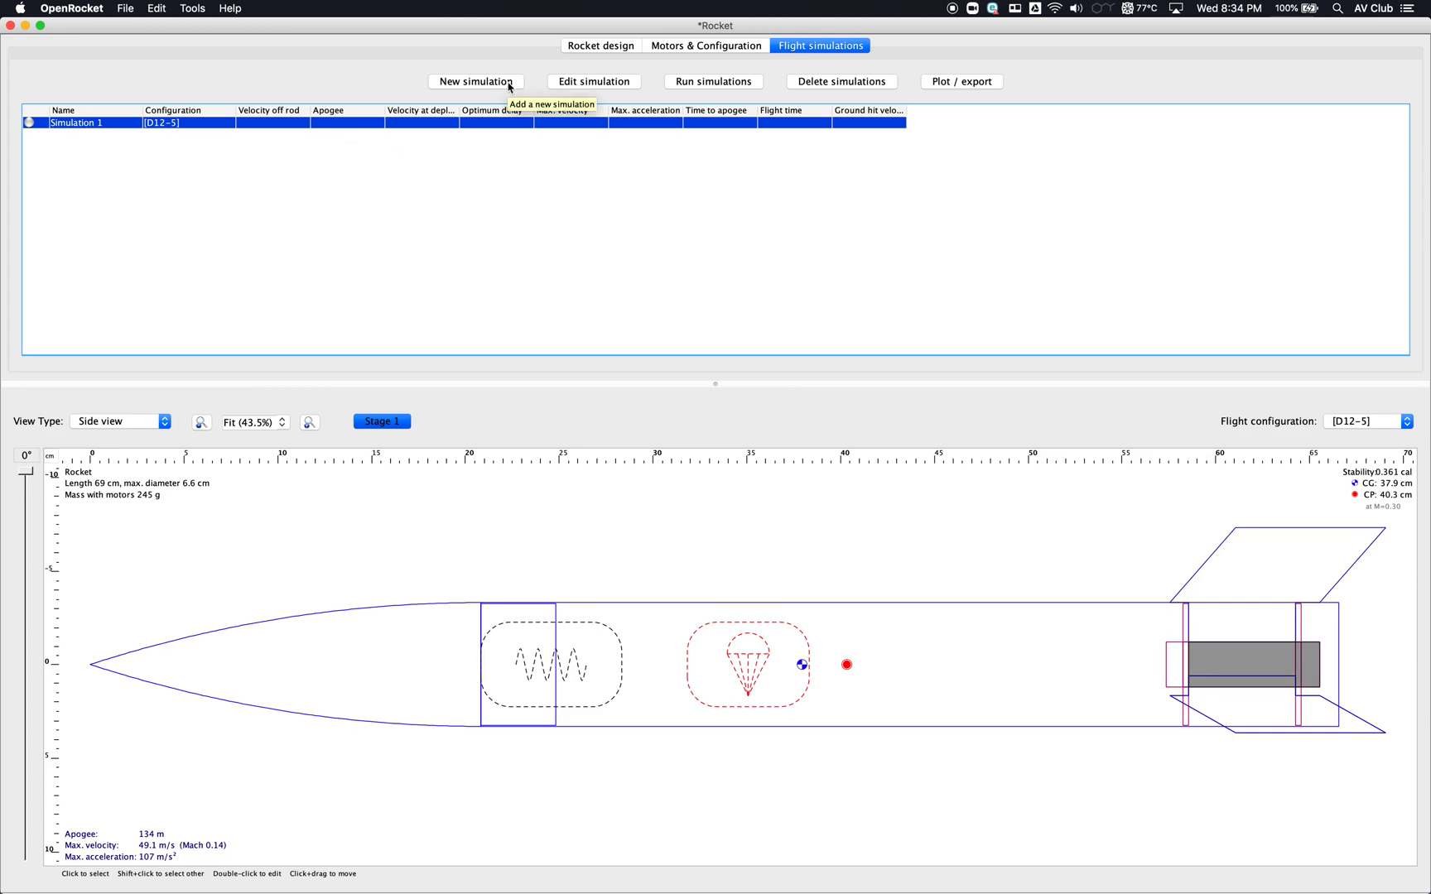
click(703, 83)
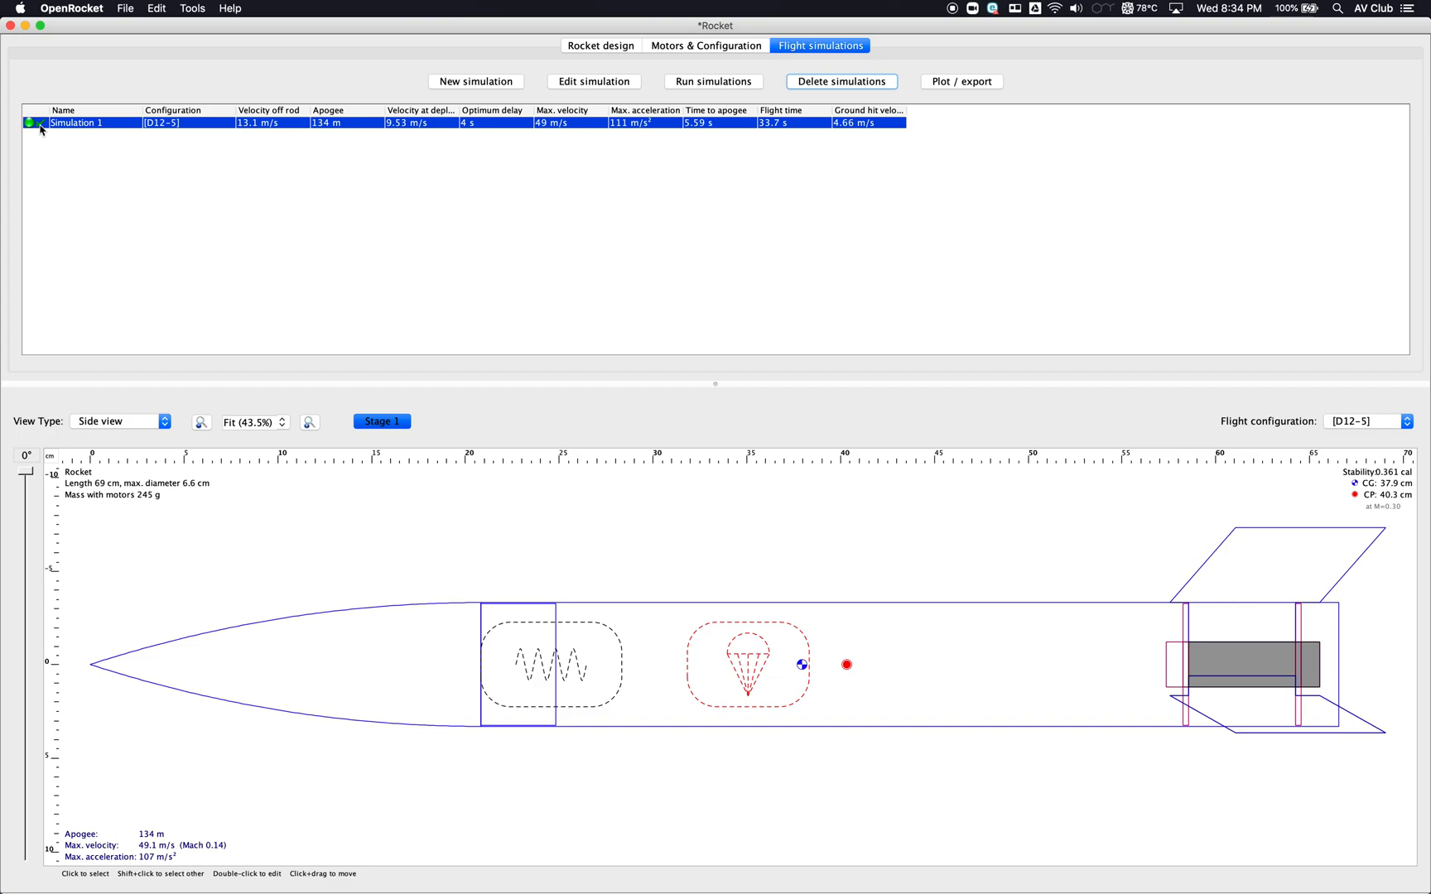
mouse_move(42, 131)
- Plot Simulation 1's vertical motion vs. time with the Launch and Lift-off events added, and close the plot and its settings
click(954, 85)
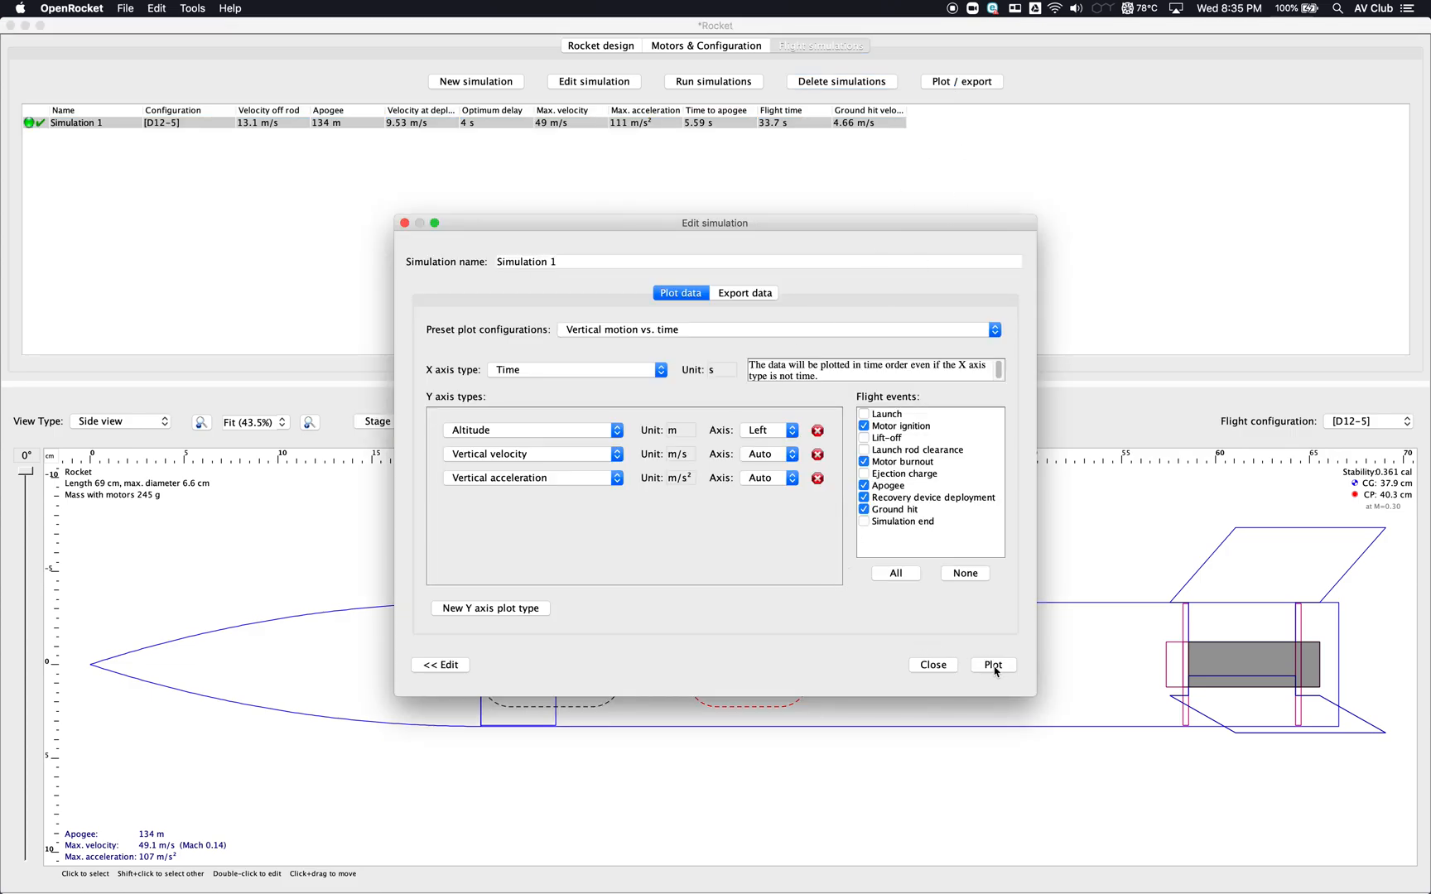
click(867, 415)
click(865, 438)
click(993, 665)
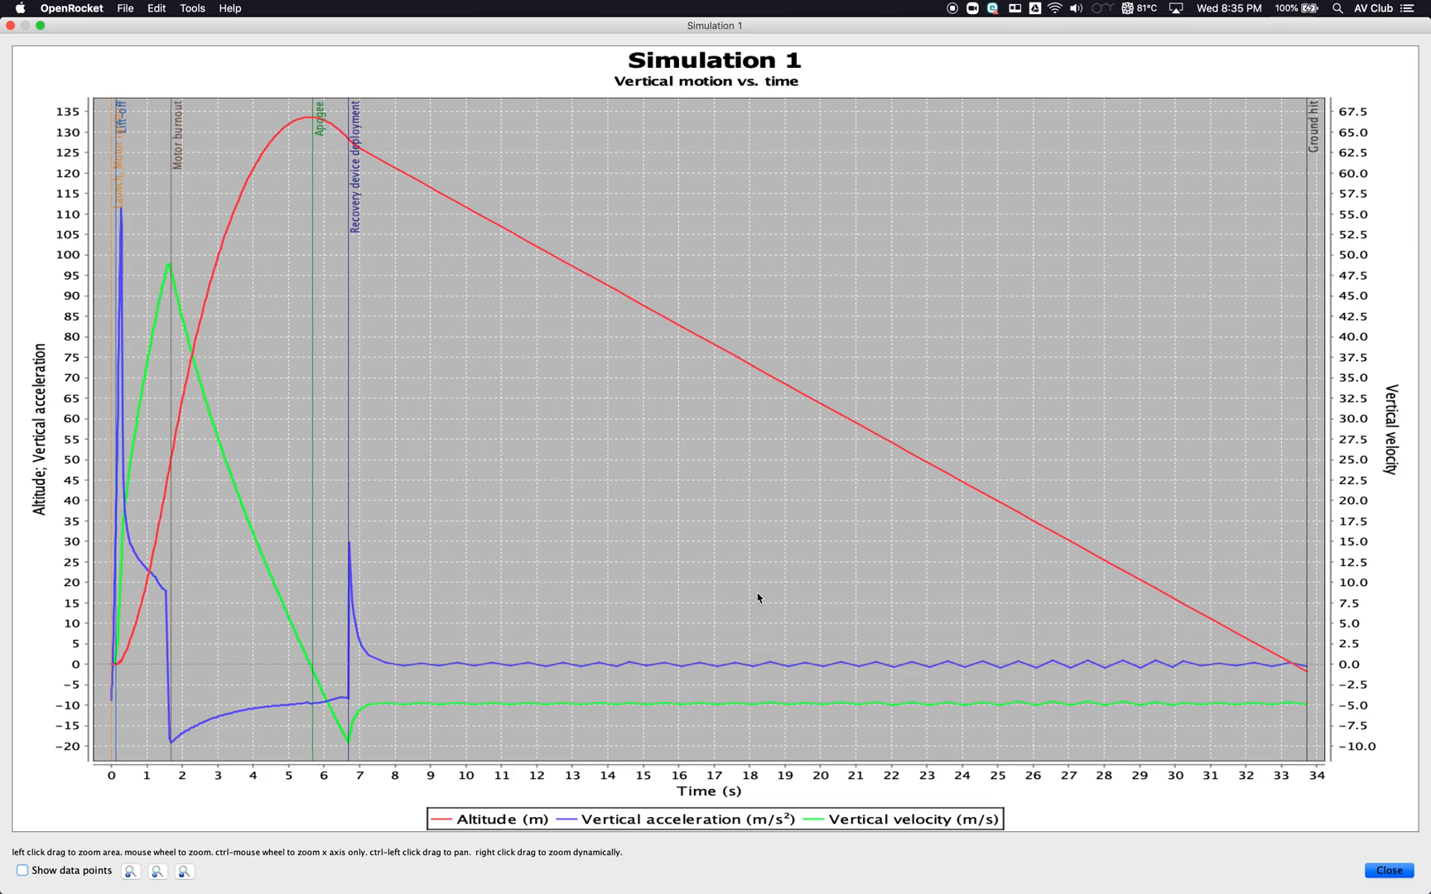
click(1387, 871)
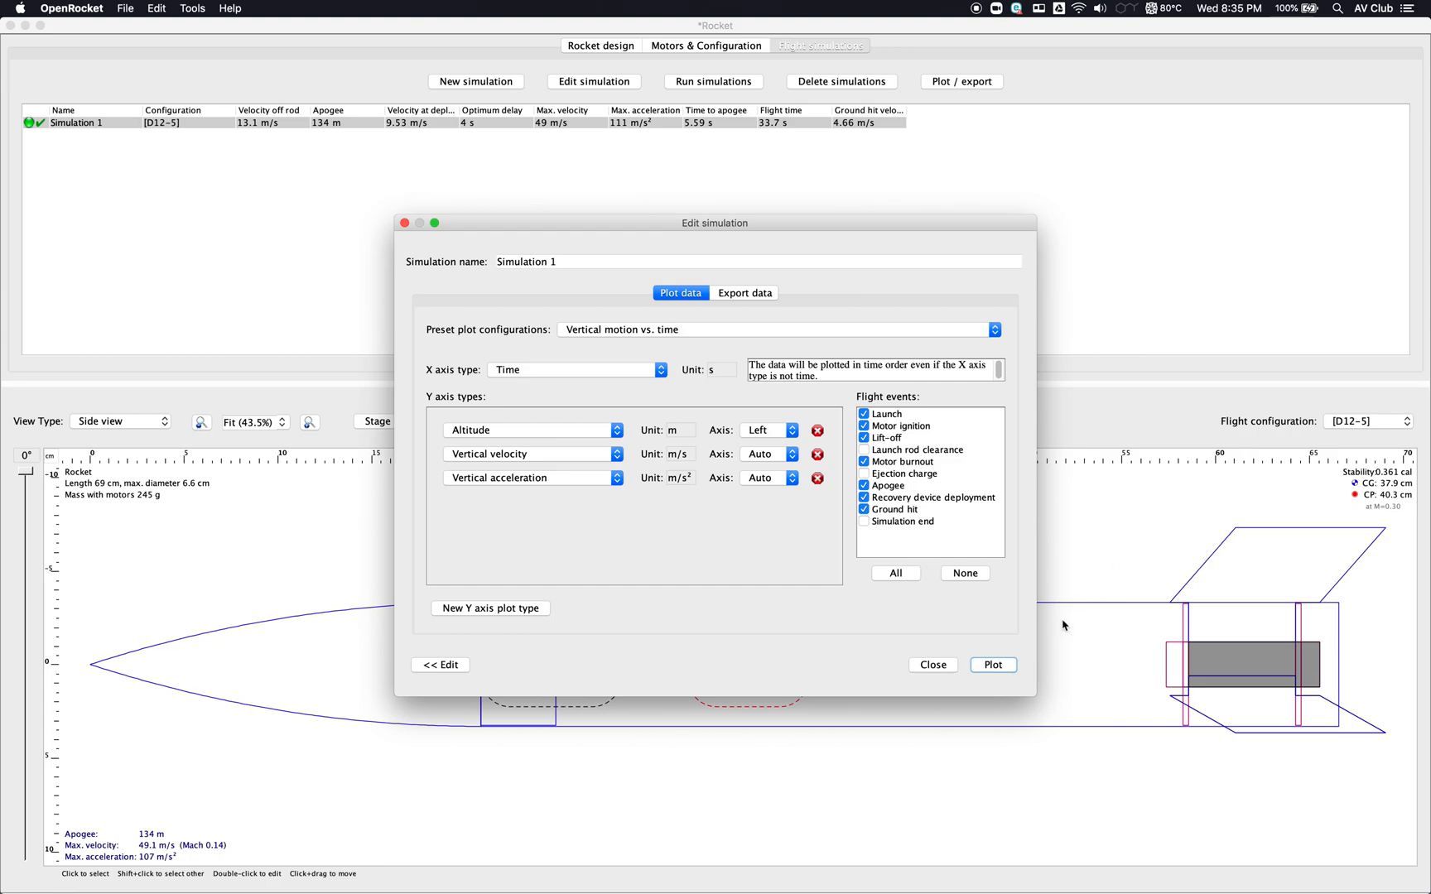
click(950, 665)
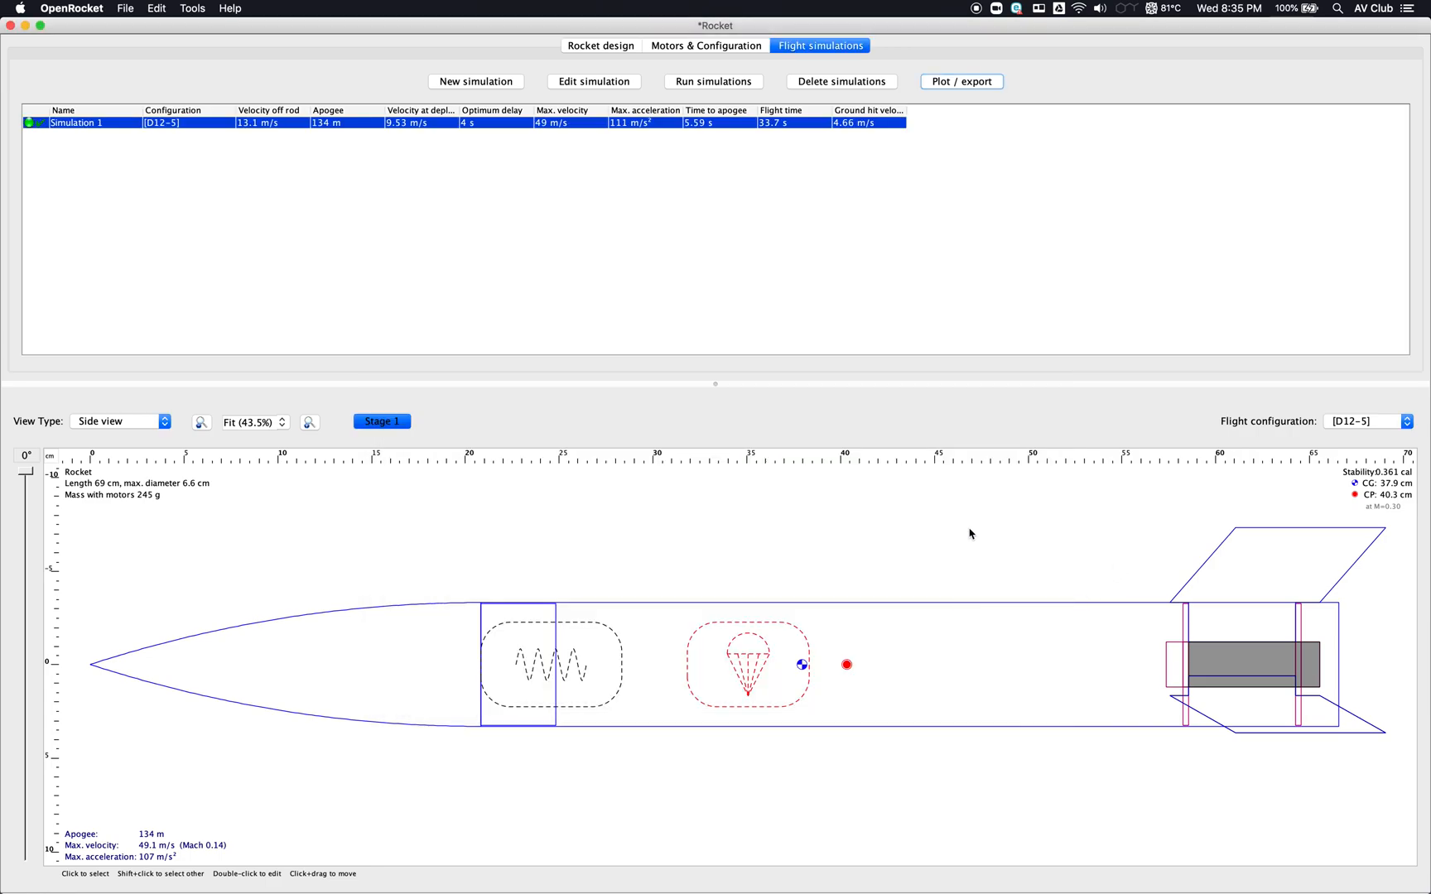